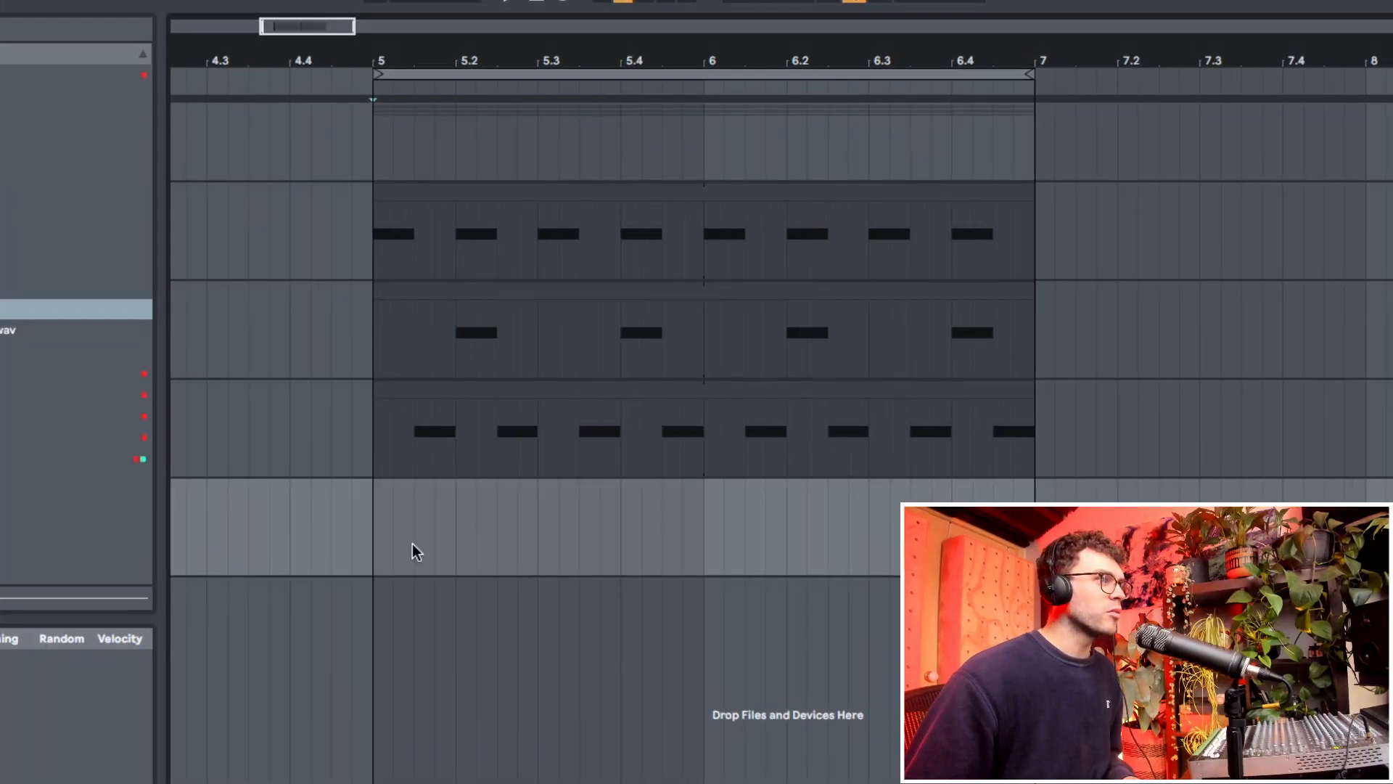
- Examine the empty sixteenth-note slots on the unused track against the existing kick, clap and hat hits
right_click(436, 529)
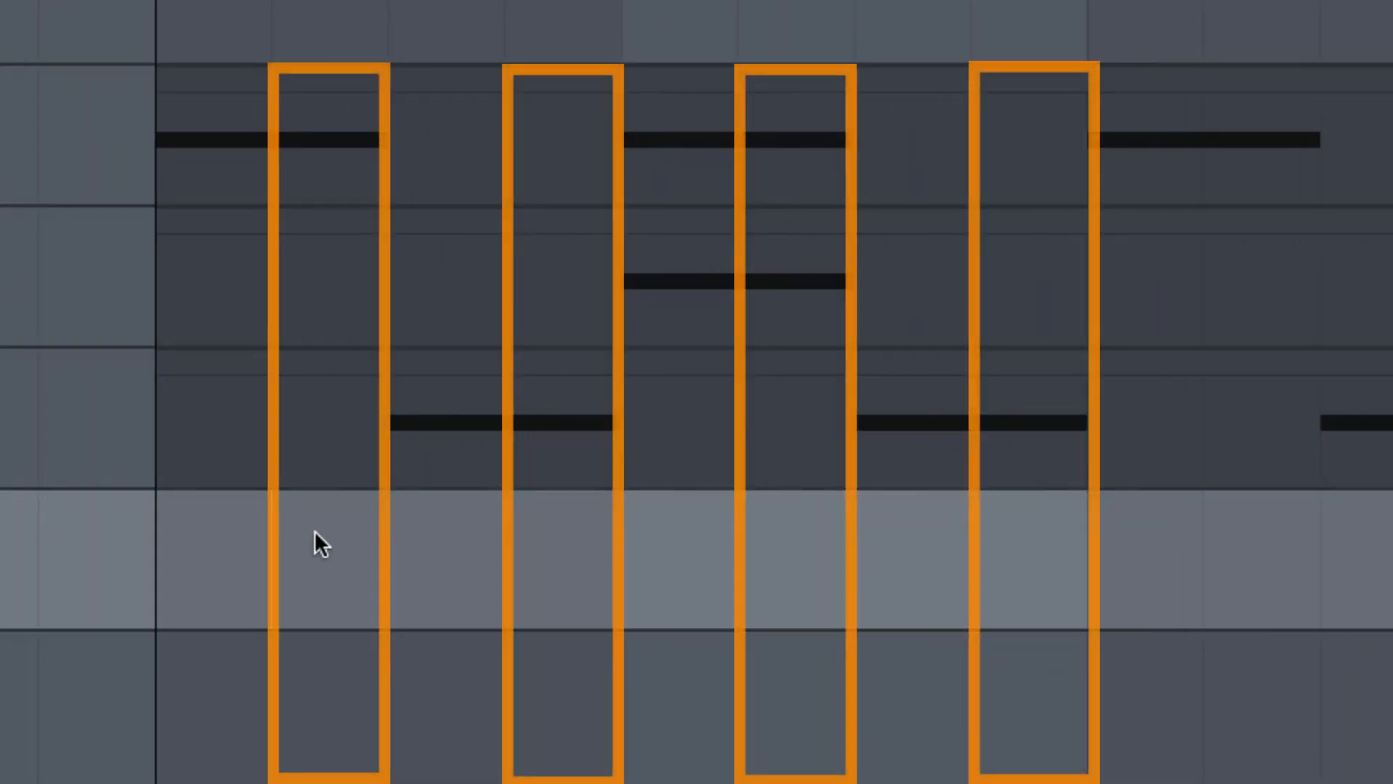
left_click(582, 604)
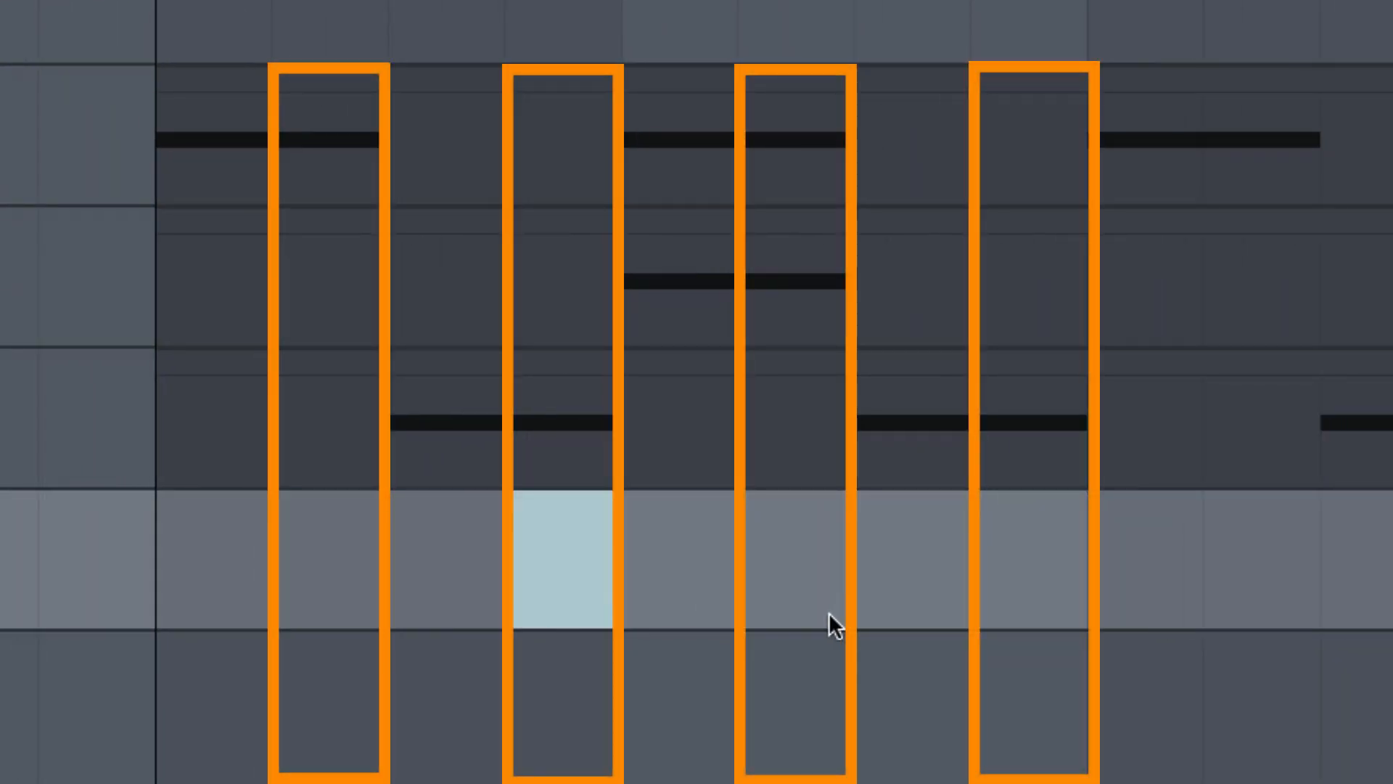
left_click(839, 587)
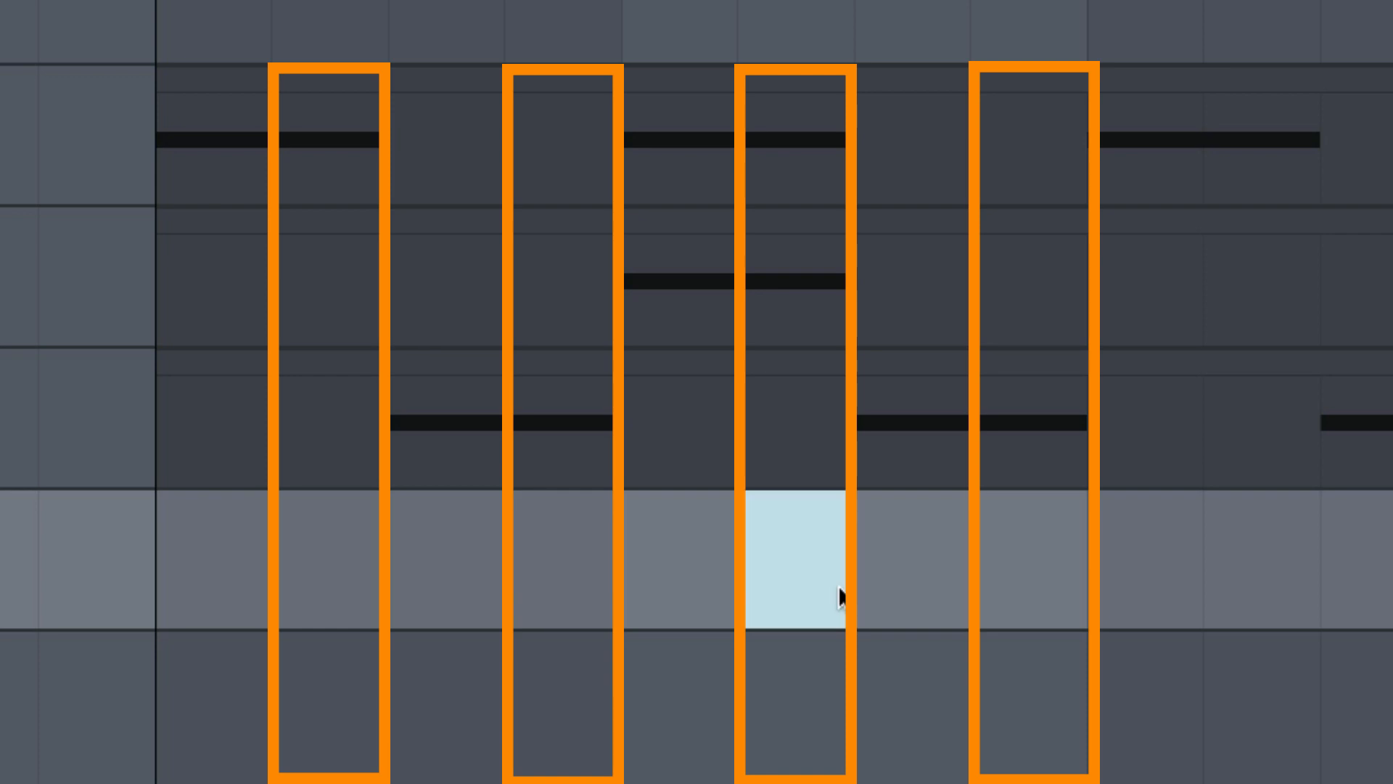
left_click(603, 492)
left_click_drag(409, 454, 605, 455)
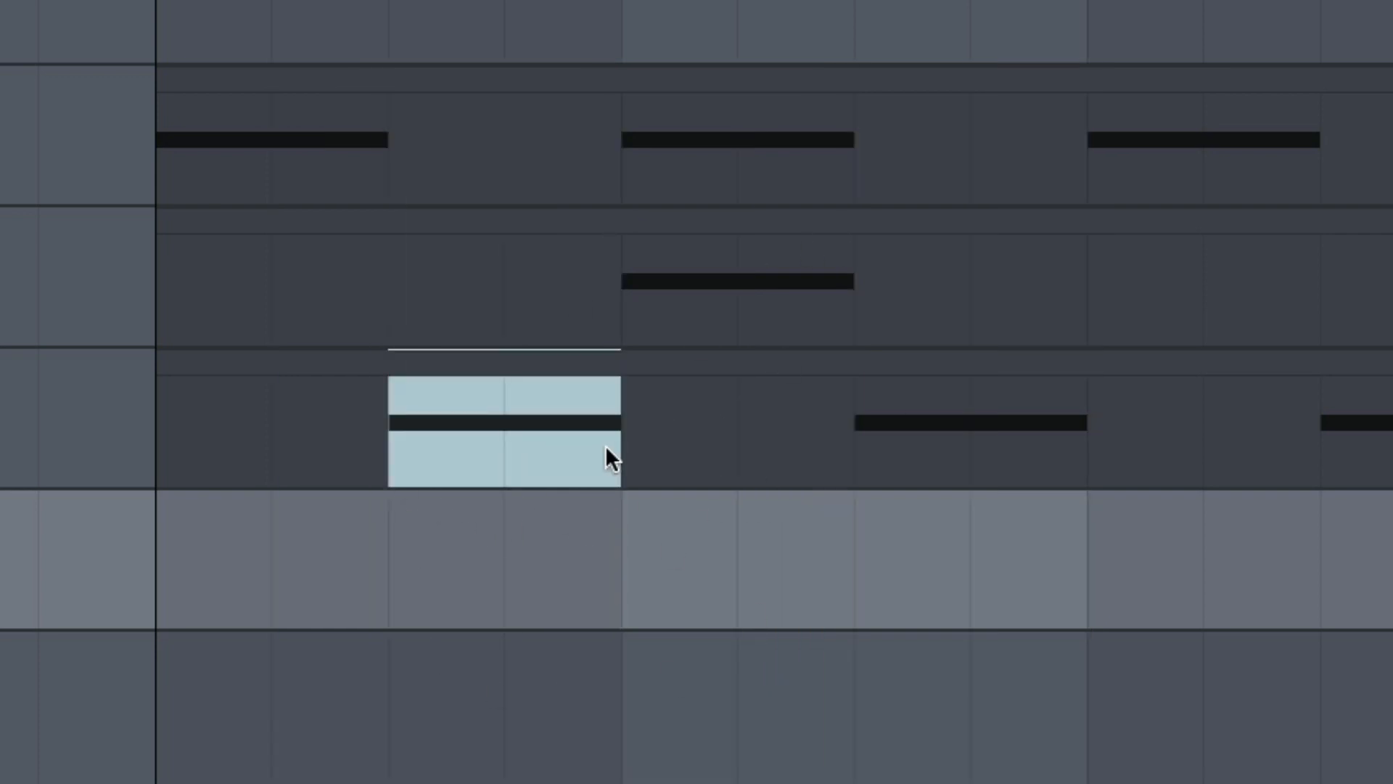
left_click_drag(158, 175, 389, 140)
left_click_drag(626, 164, 847, 154)
left_click_drag(393, 440, 614, 456)
left_click(542, 562)
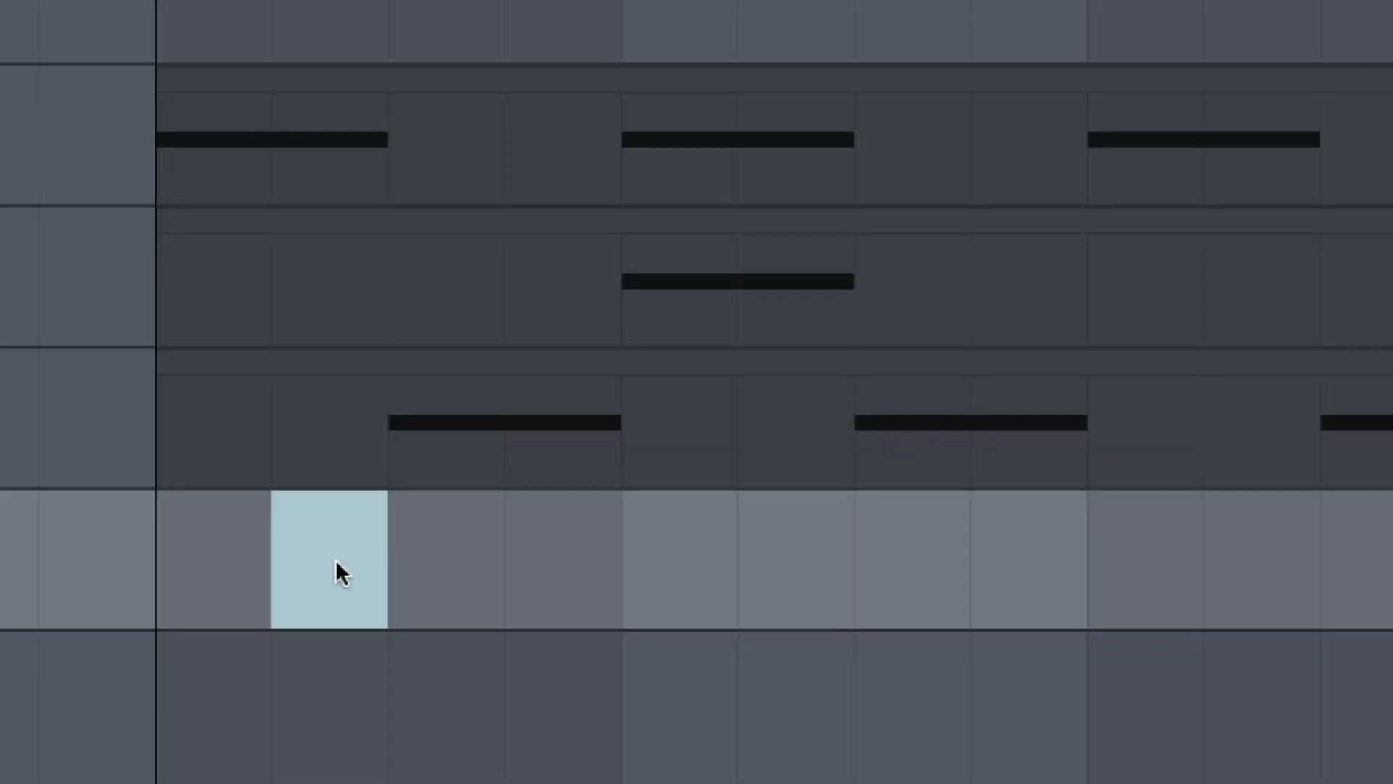
- Create a one-beat MIDI clip at bar 5 on the SNR track with a C3 note on the second sixteenth
left_click_drag(210, 570, 634, 573)
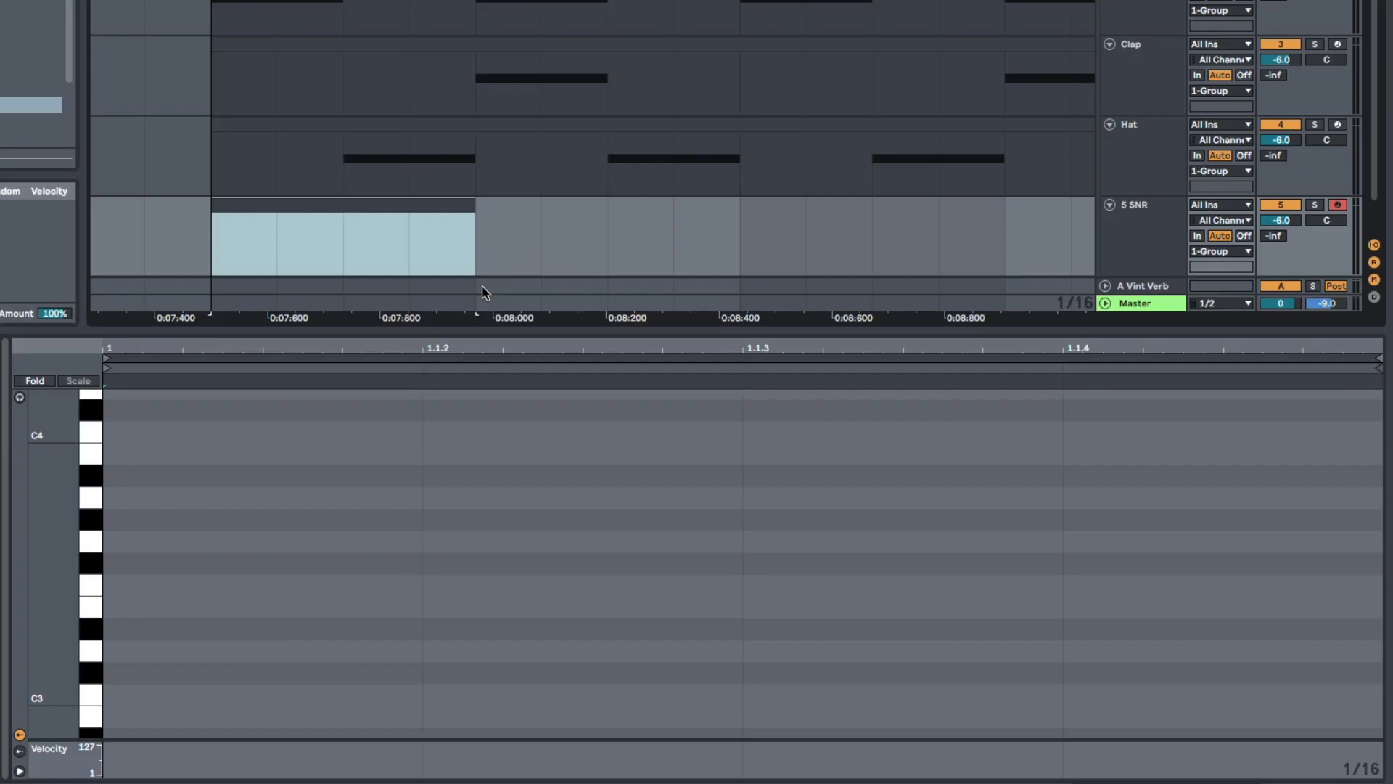
key("ctrl+shift+m")
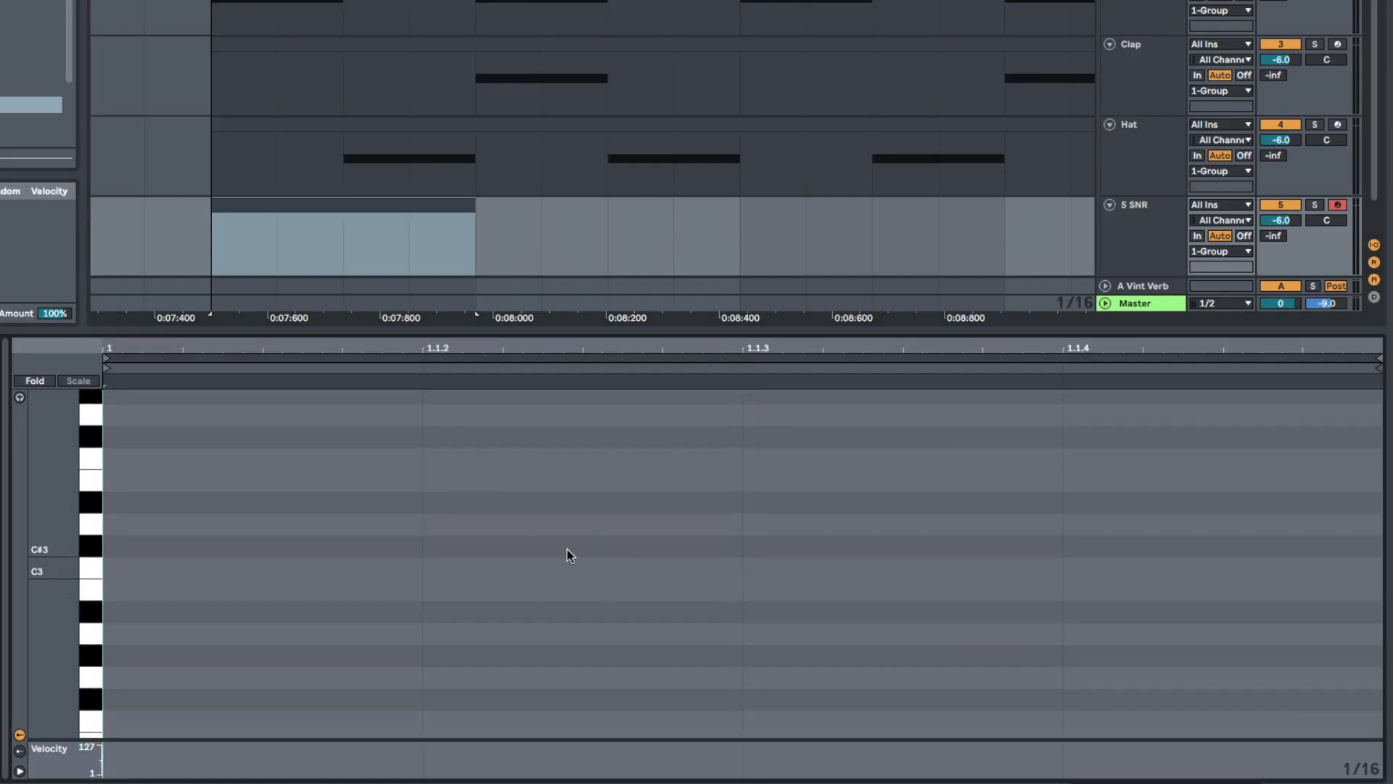
double_click(563, 570)
left_click(281, 258)
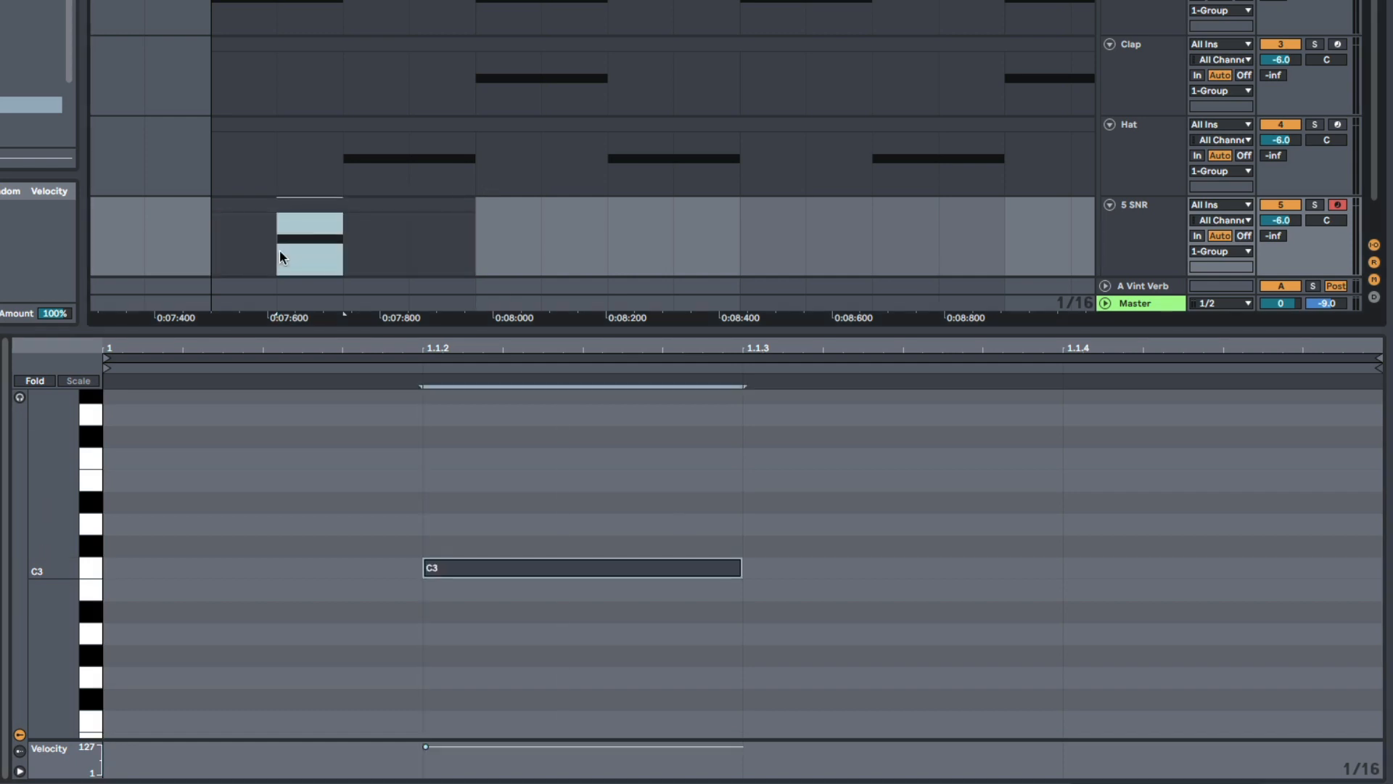
- Shift the C3 note slightly late, off the grid from the second sixteenth of the clip
left_click_drag(528, 589, 566, 582)
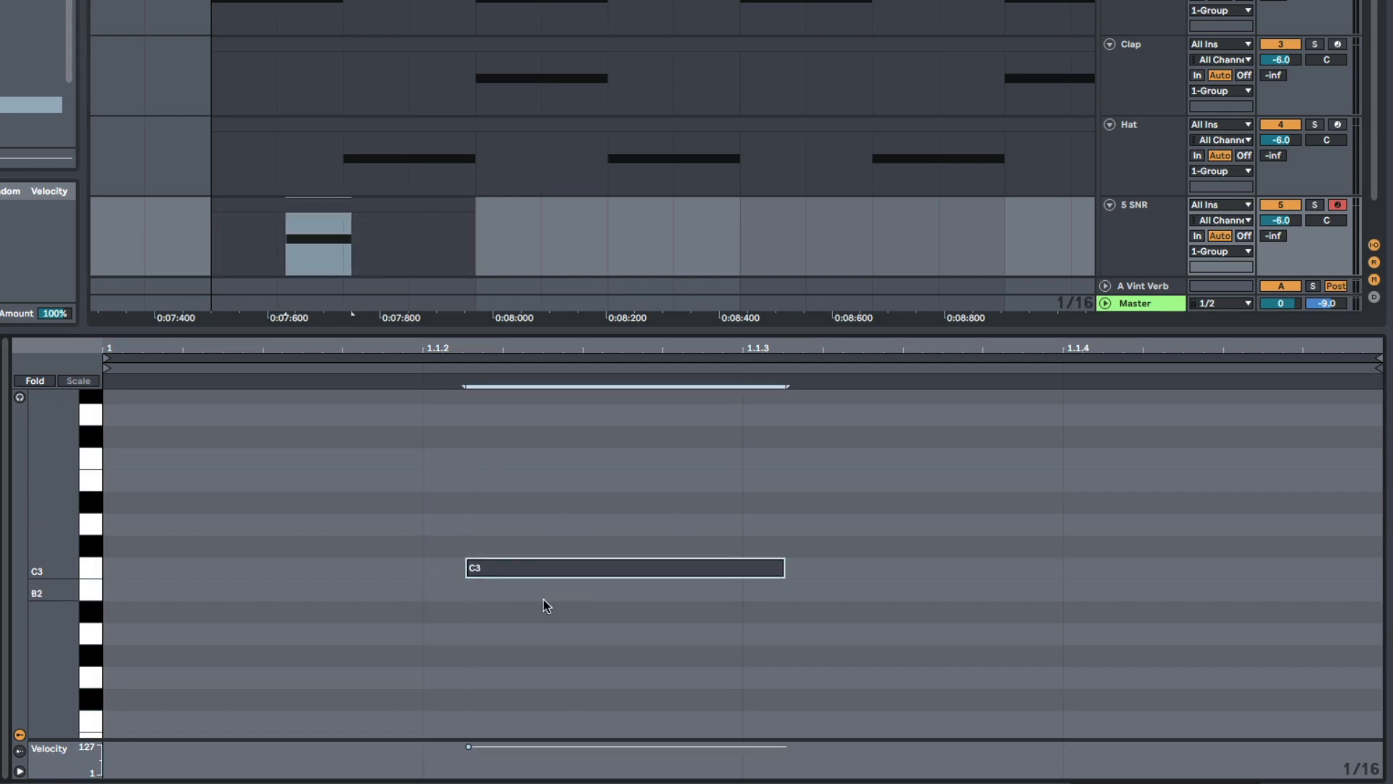
left_click(421, 583)
left_click(493, 570)
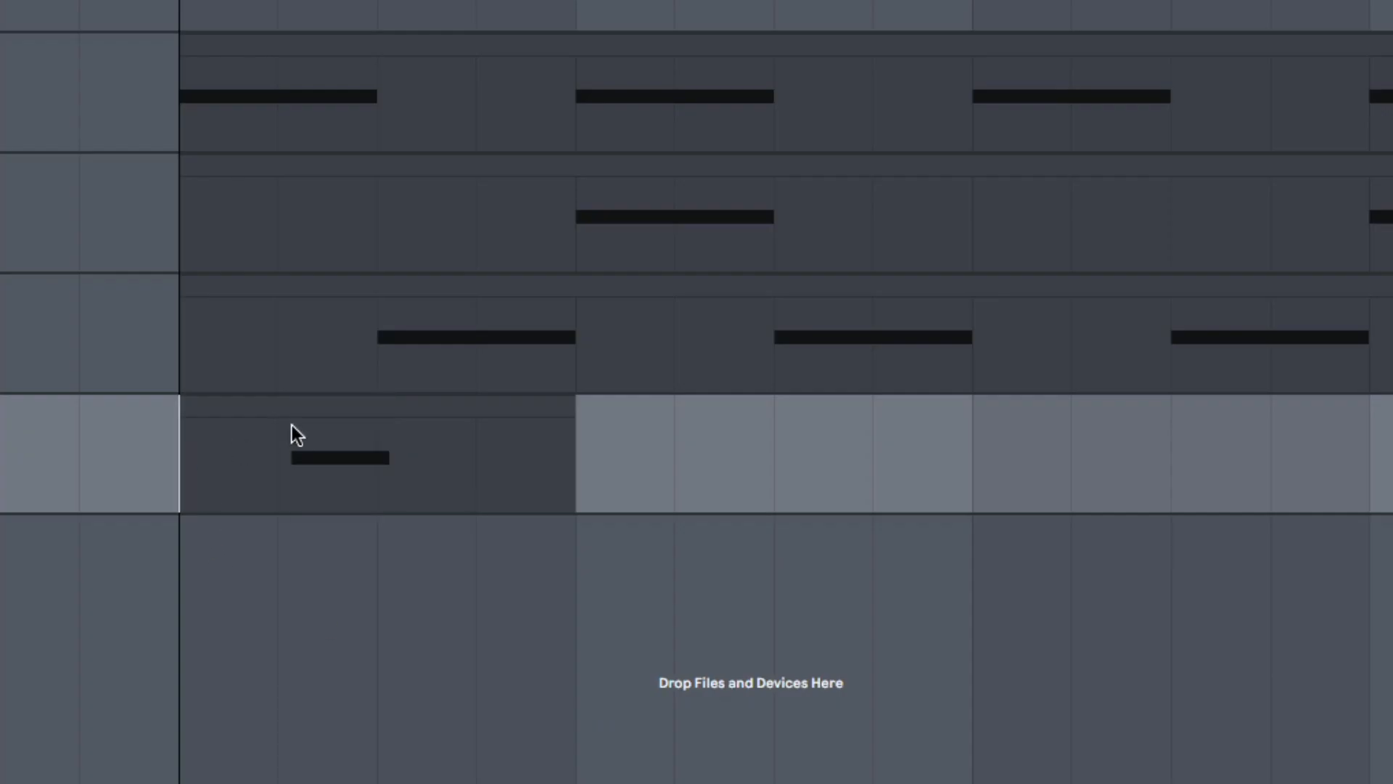
- Copy the first half beat of the SNR clip, paste it at further positions along the track, and play the pattern
left_click_drag(291, 427, 408, 490)
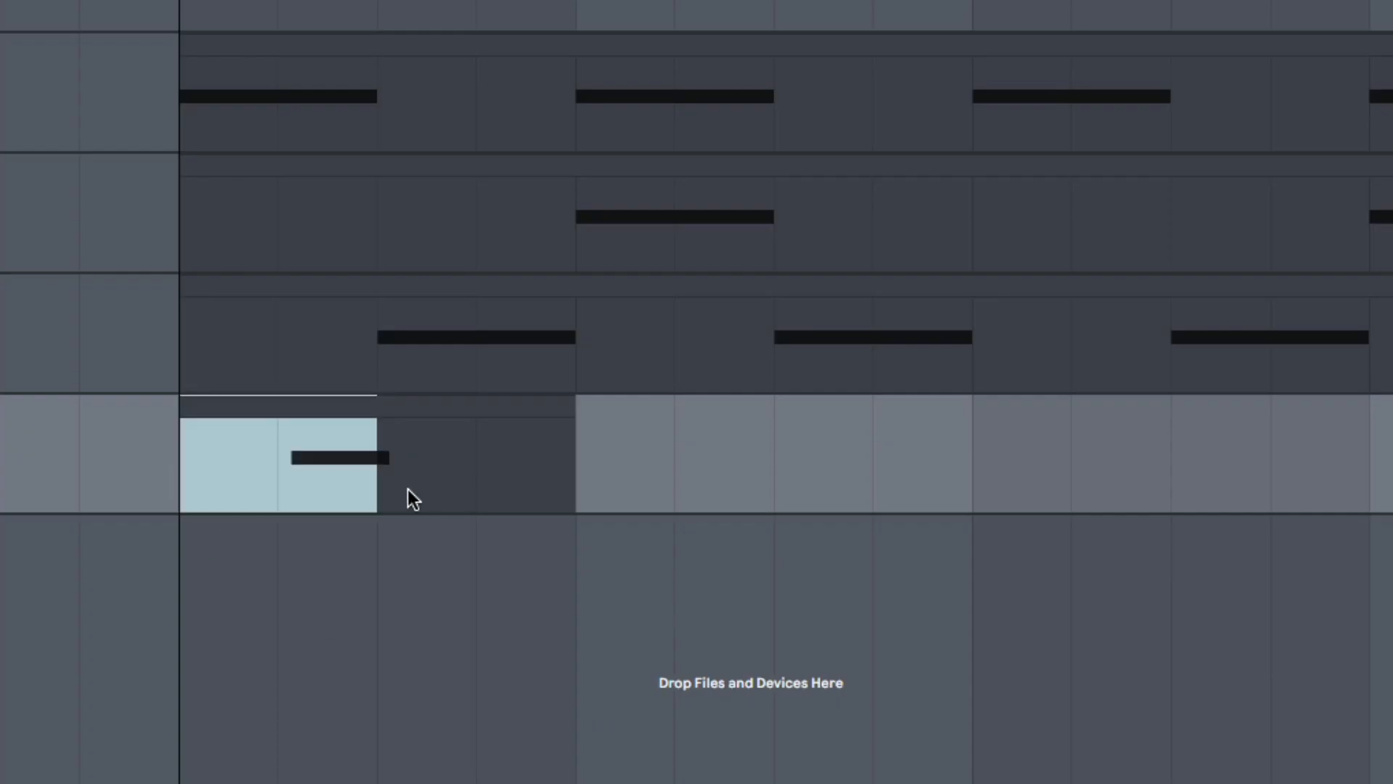
left_click(442, 498)
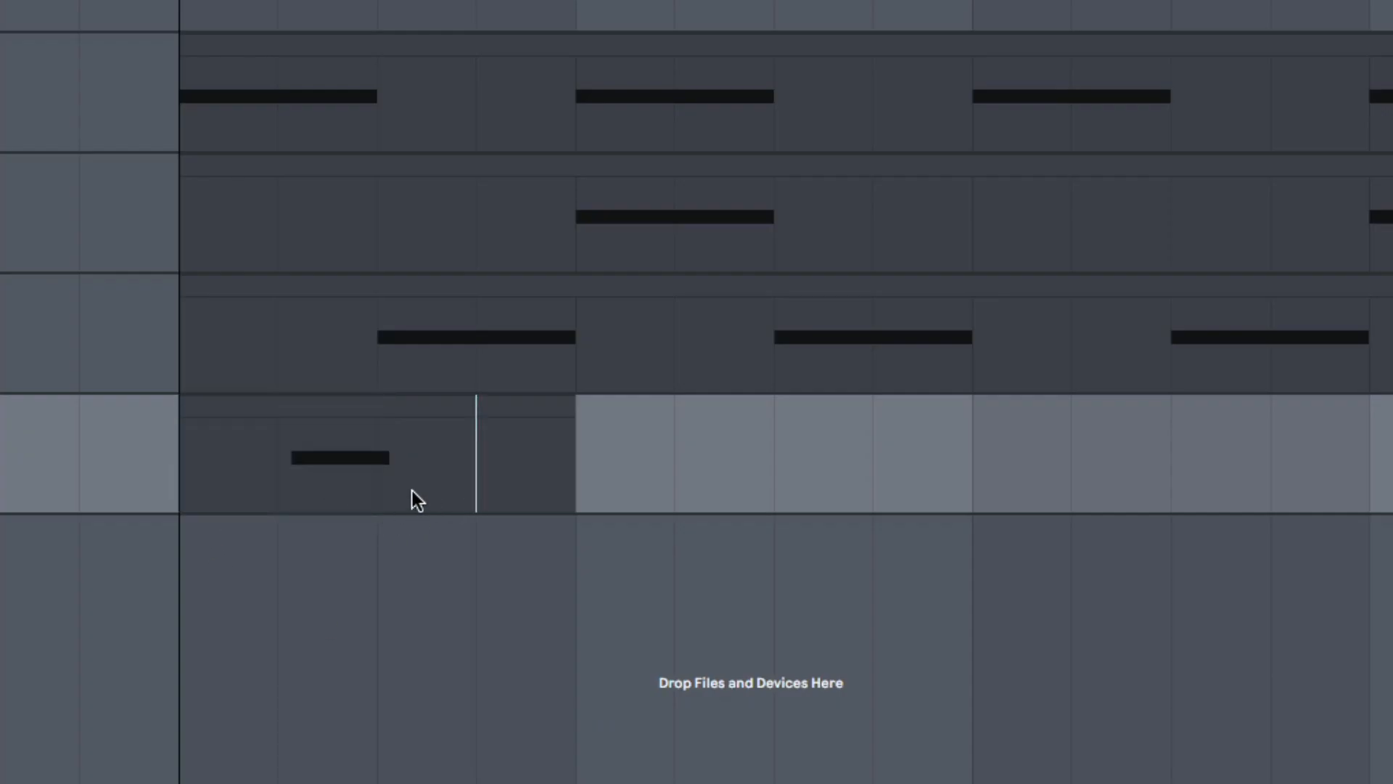
left_click(382, 487)
left_click(454, 494)
key("ctrl+v")
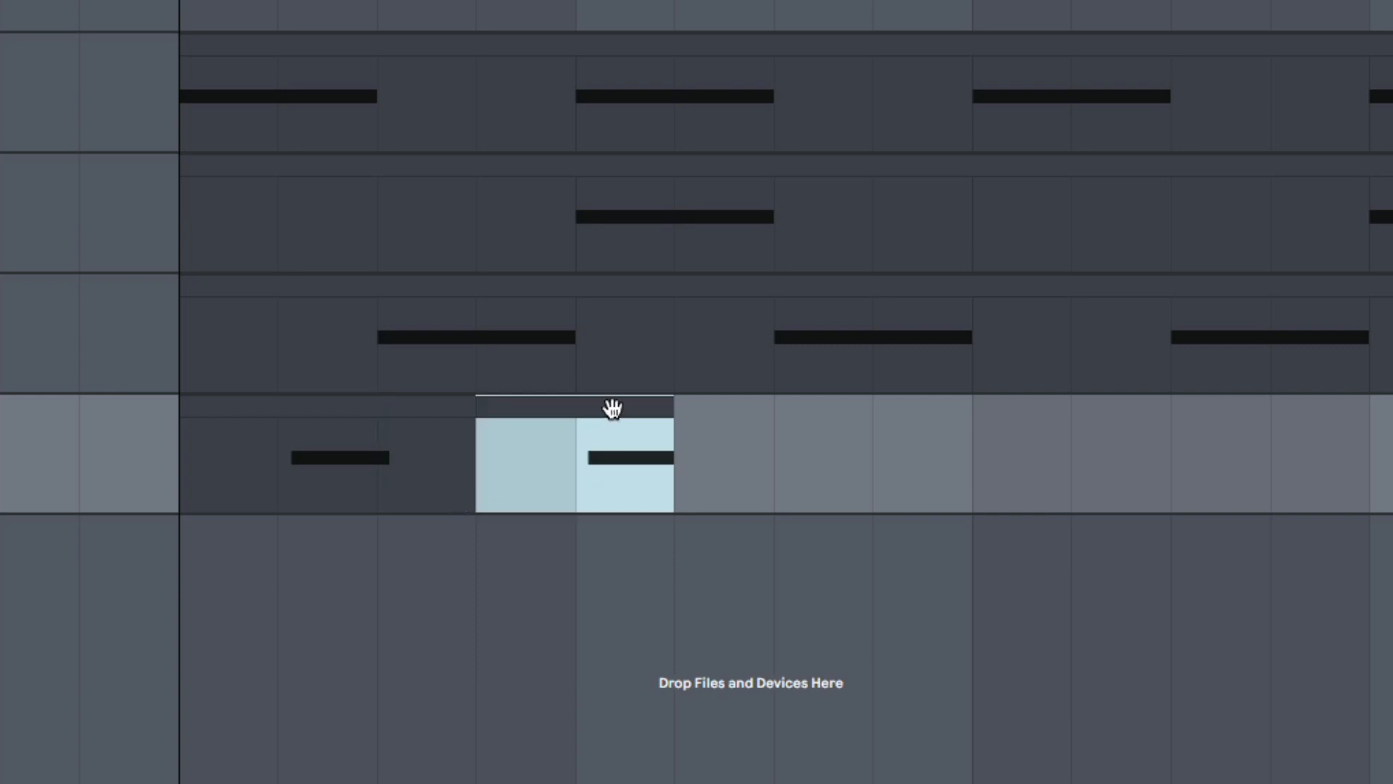
left_click(802, 484)
key("ctrl+v")
left_click(141, 442)
key("space")
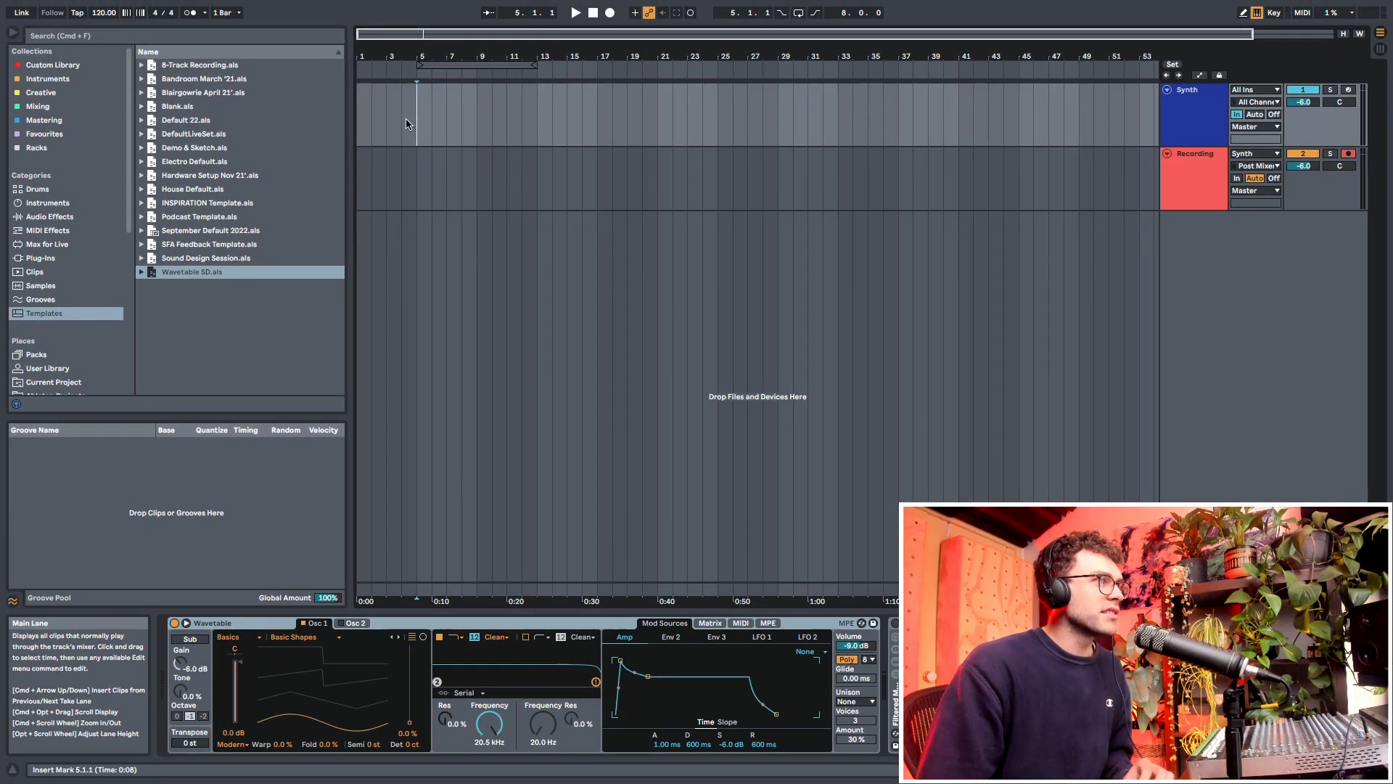
- Record the Wavetable synth onto the Recording track from bar 5 while moving the oscillator position and filter frequency
left_click_drag(416, 122, 762, 89)
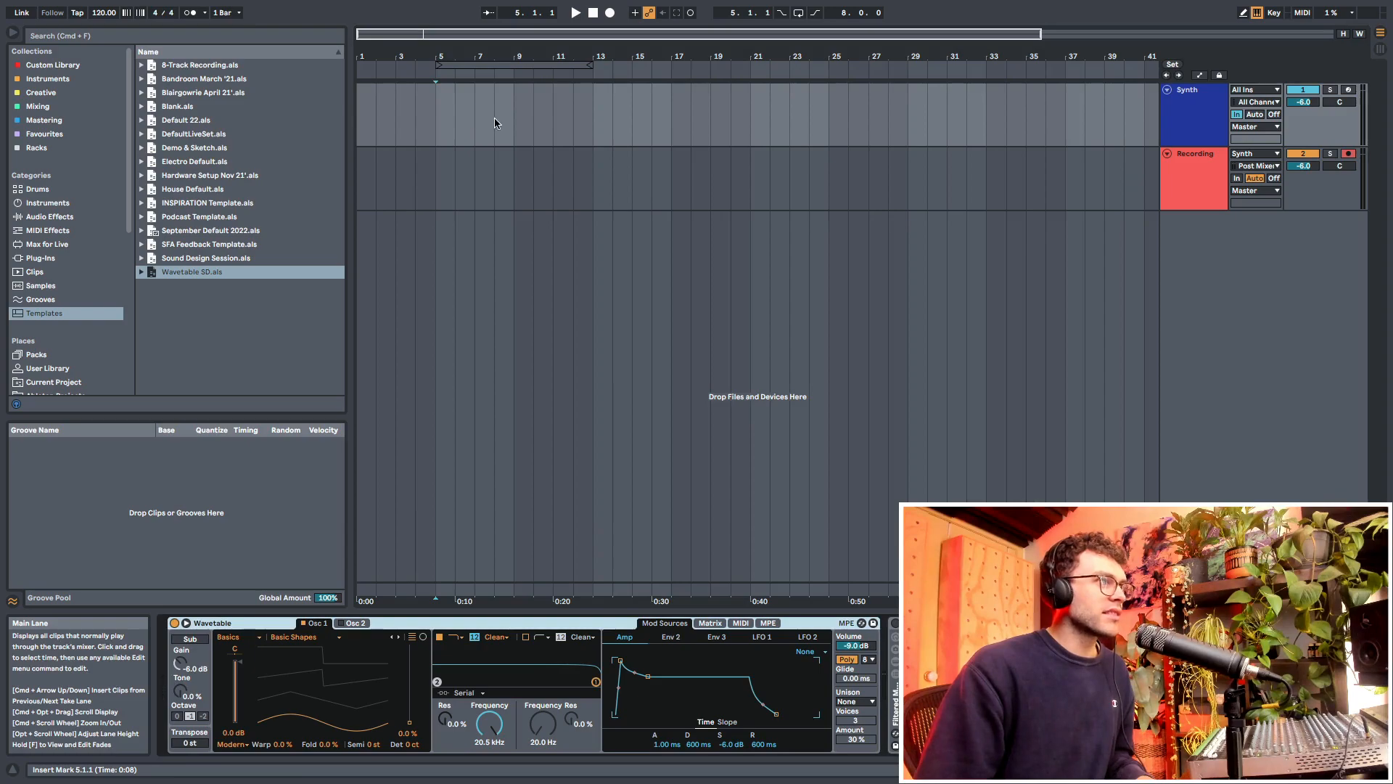
left_click(460, 118)
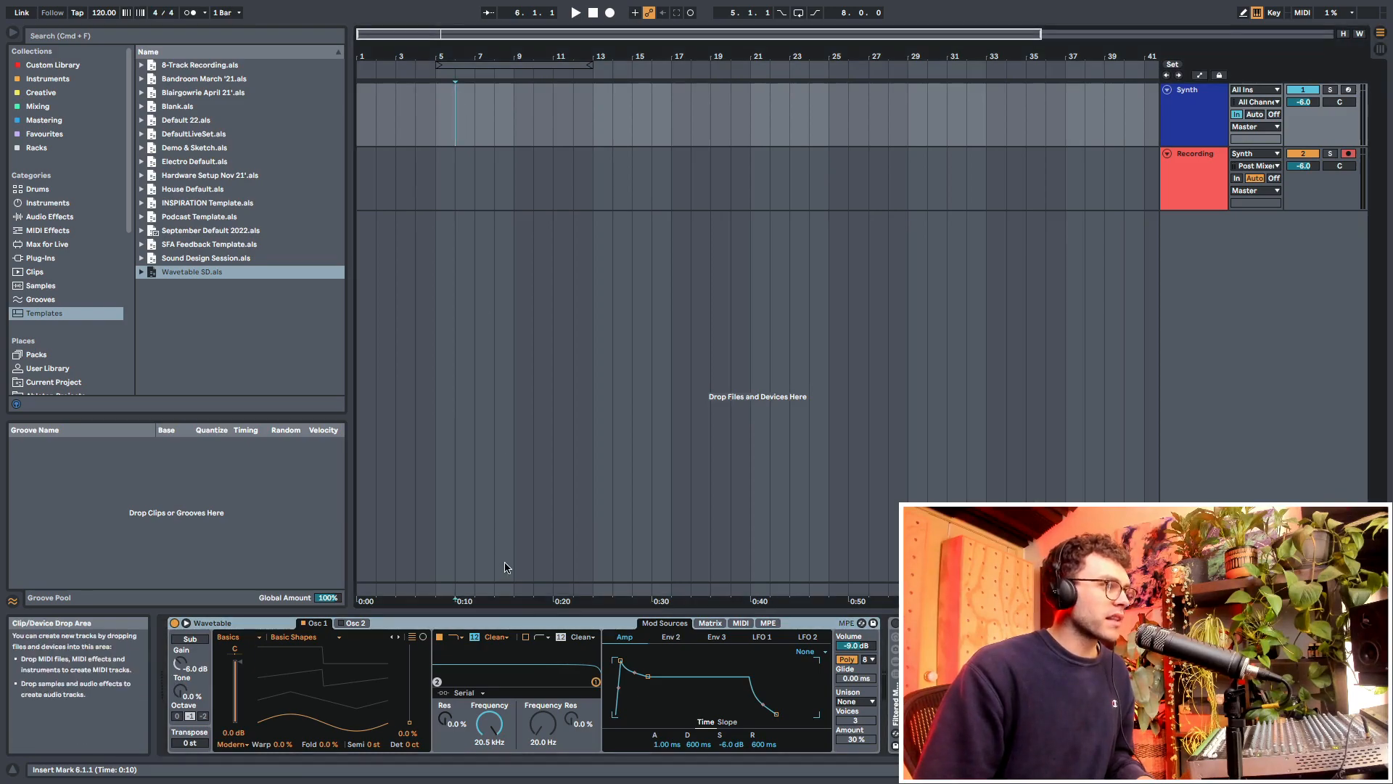
left_click(507, 623)
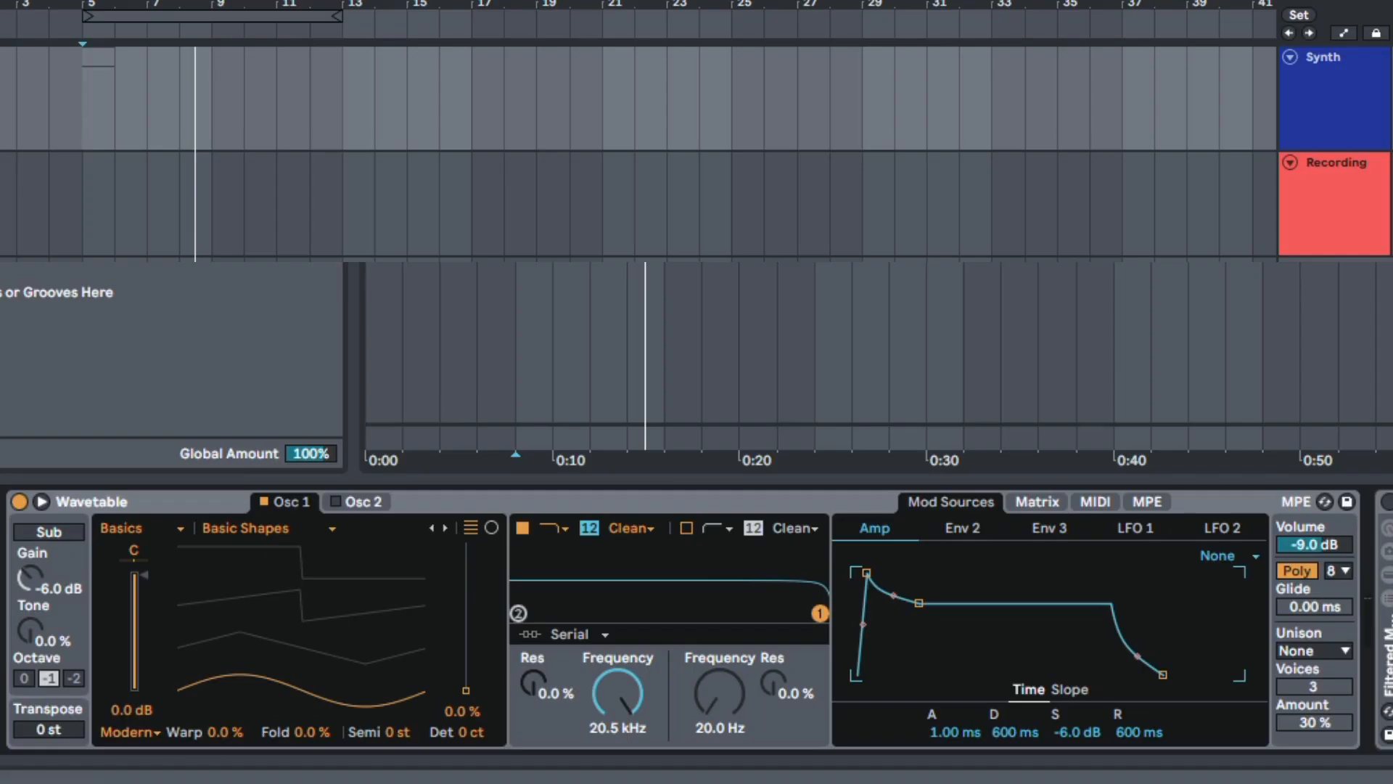
key("F9")
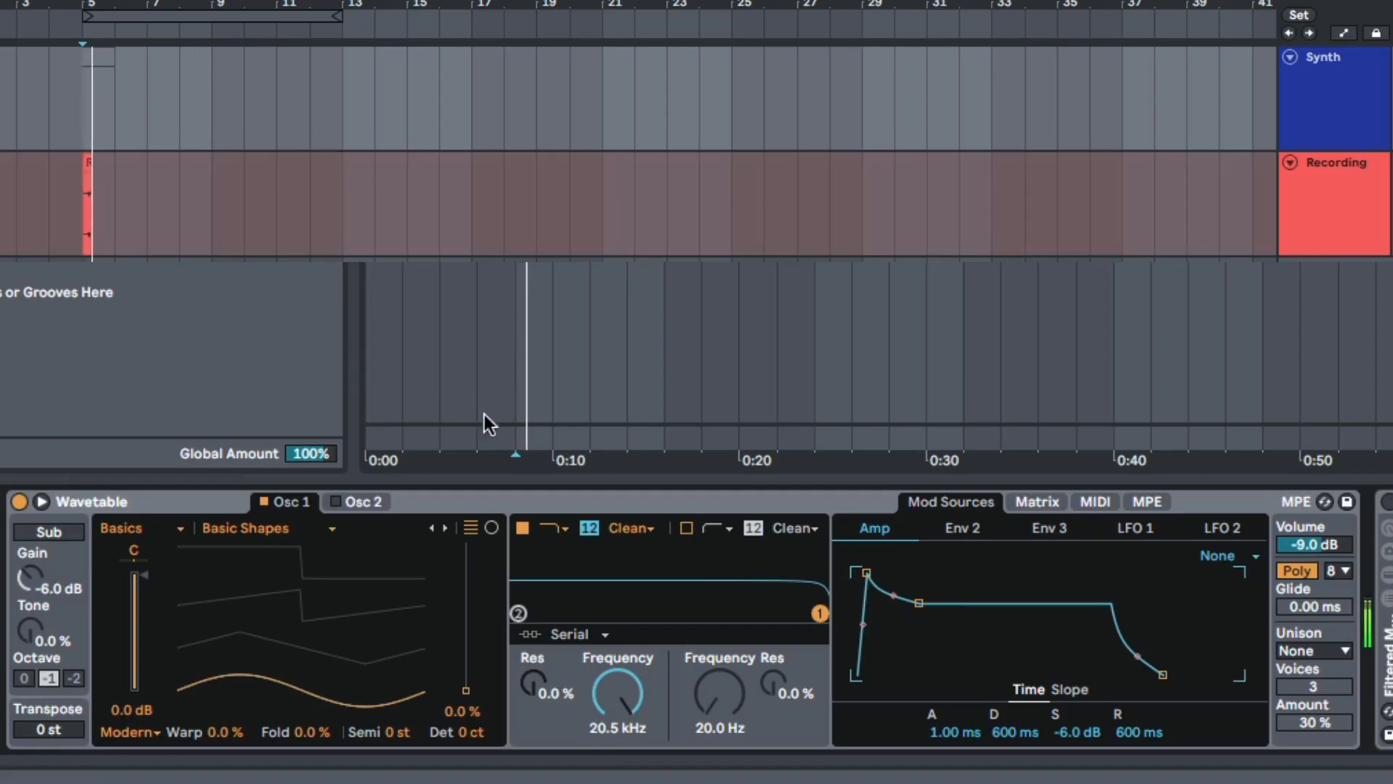
left_click_drag(466, 690, 466, 617)
left_click_drag(630, 689, 617, 624)
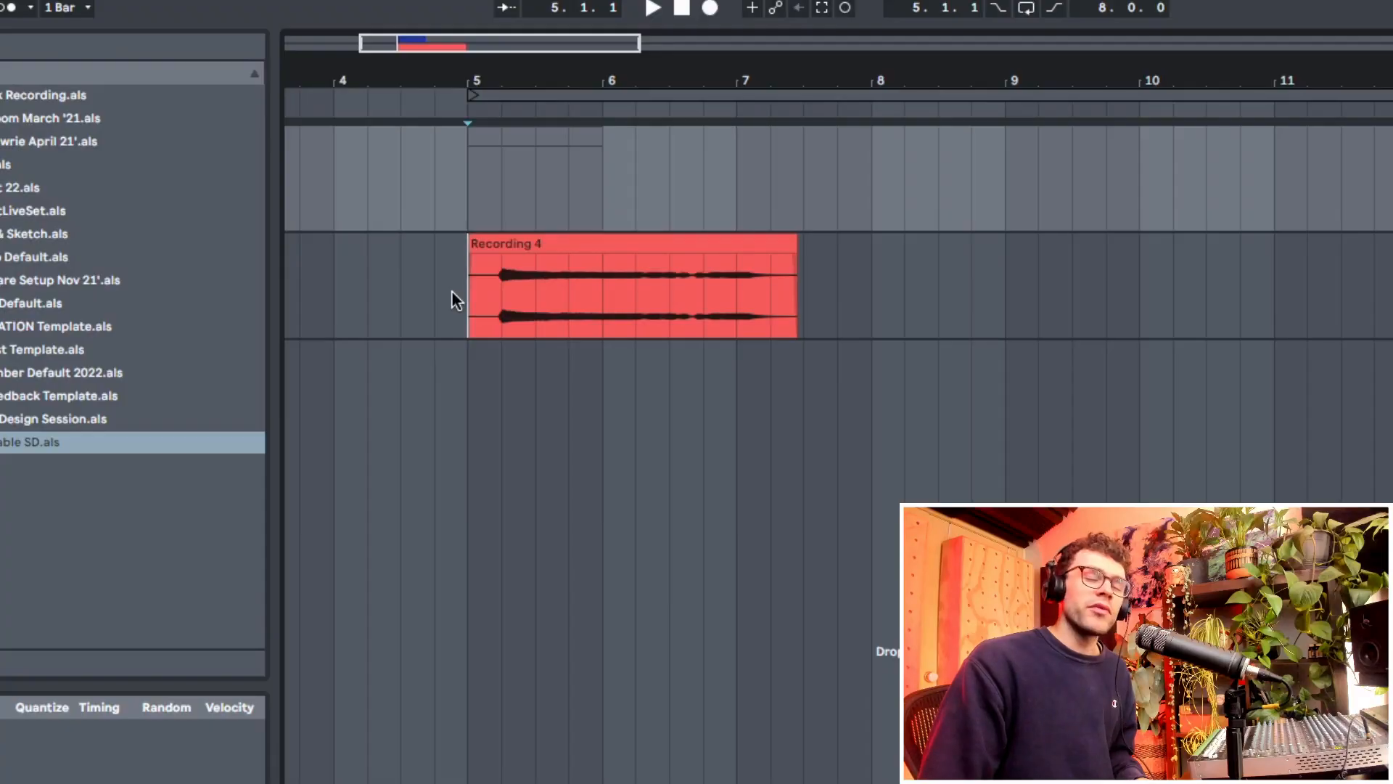
- Split the last beat of bar 5 out of the recorded audio clip and move that slice to the track below
left_click_drag(455, 181, 934, 189)
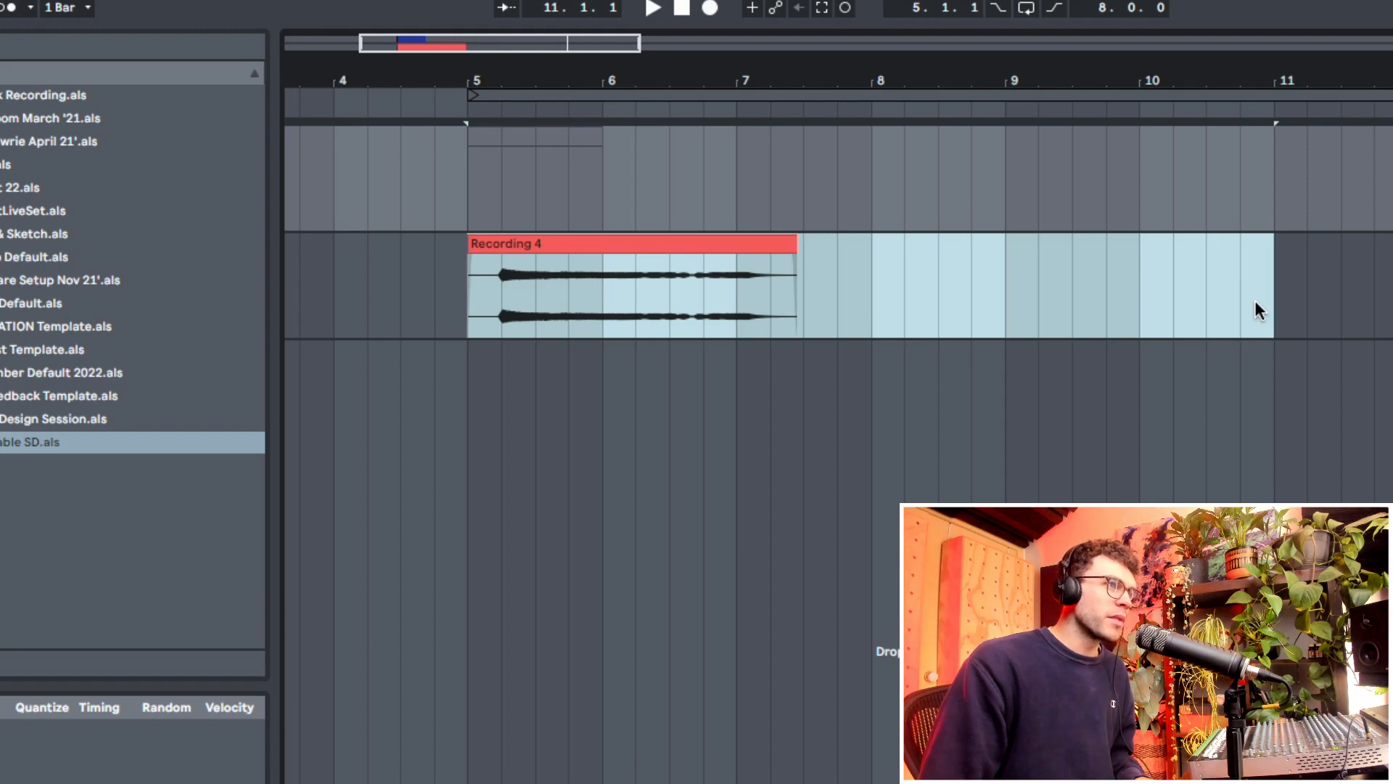
left_click_drag(447, 180, 1154, 165)
left_click(500, 191)
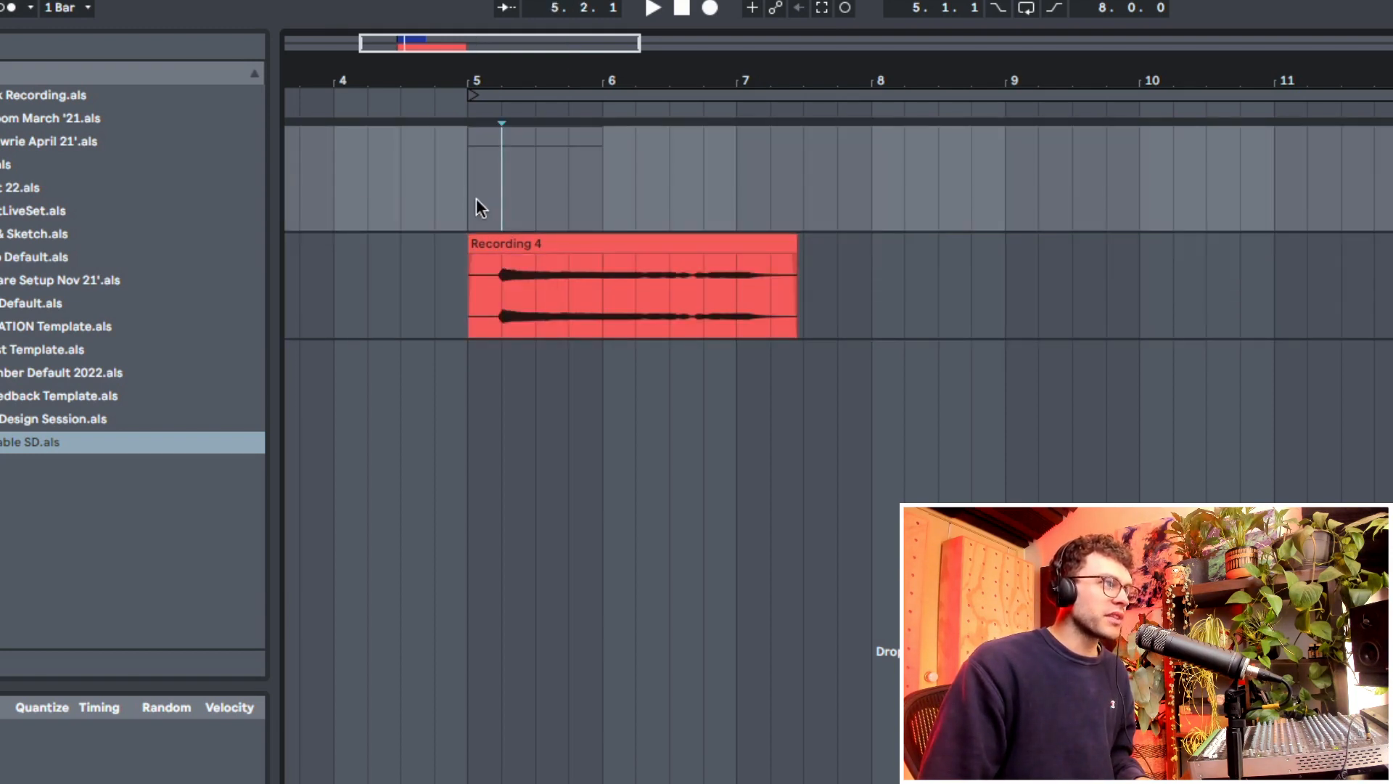
left_click(471, 202)
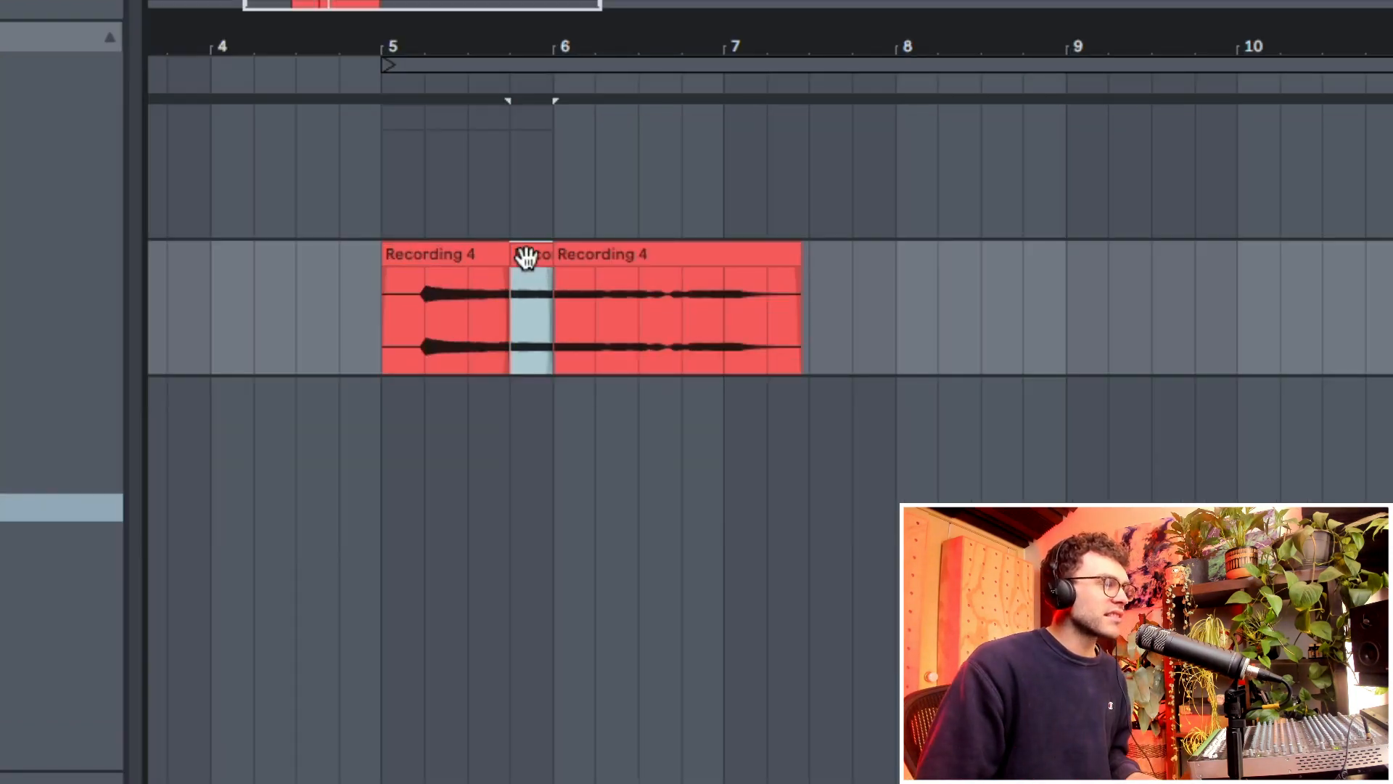
left_click_drag(526, 257, 537, 502)
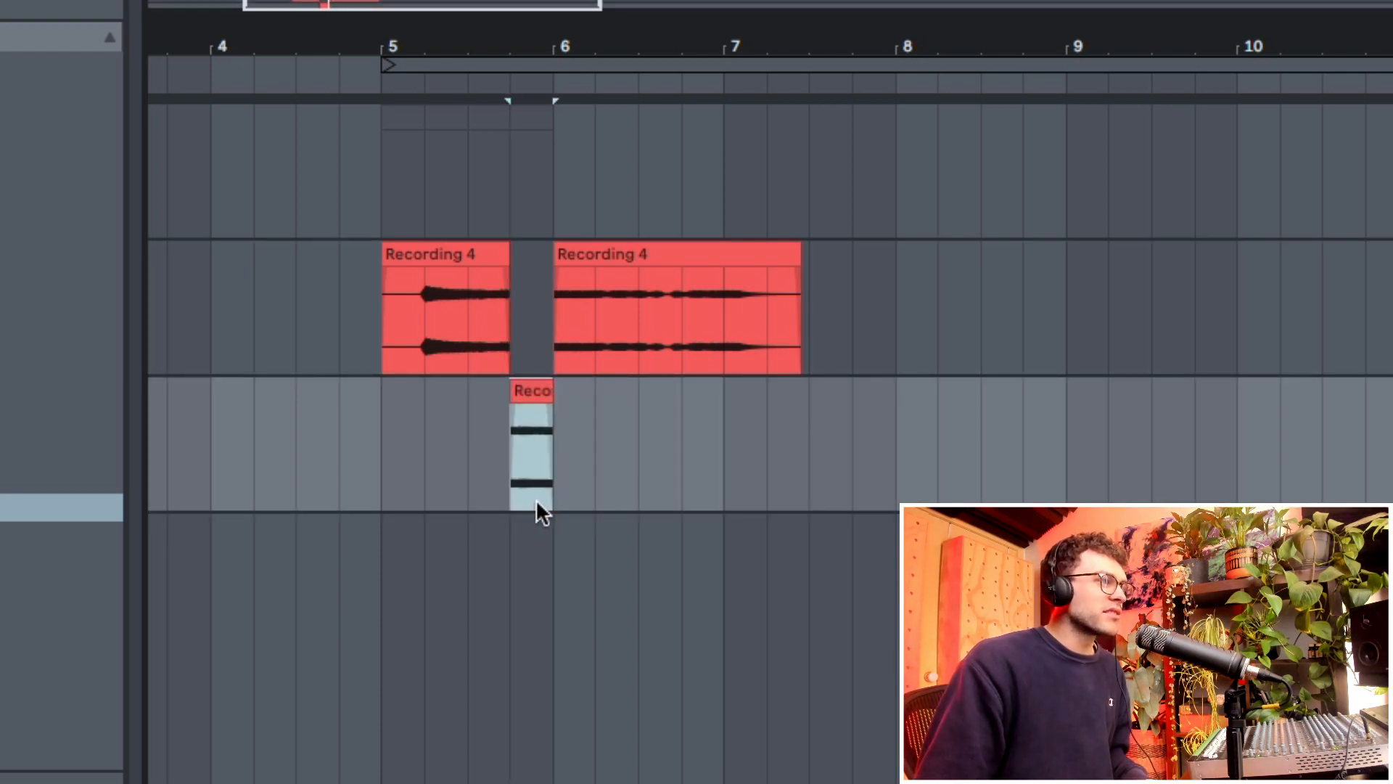
- Add a MIDI track and an audio track below Recording, with the Analog instrument loaded on the MIDI track
left_click_drag(852, 174, 1124, 211)
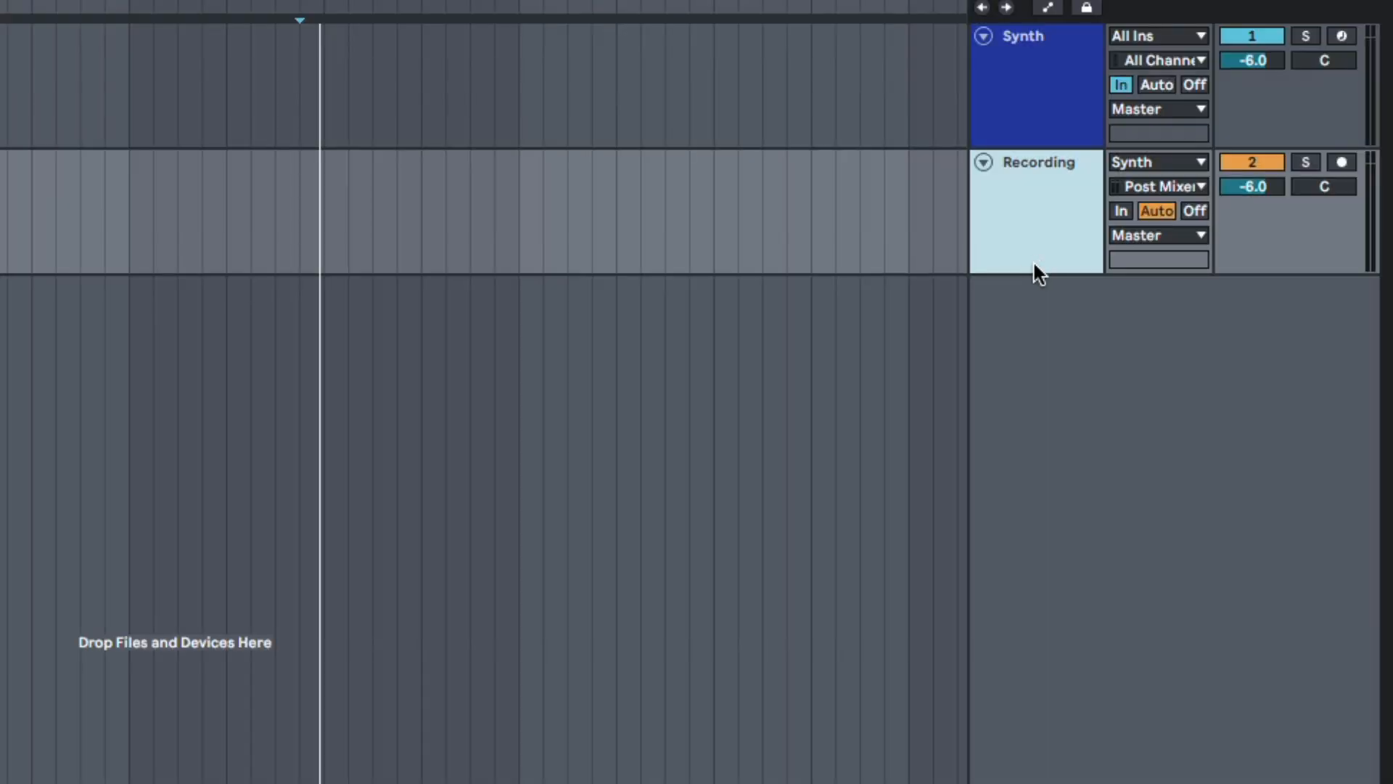
key("ctrl+shift+t")
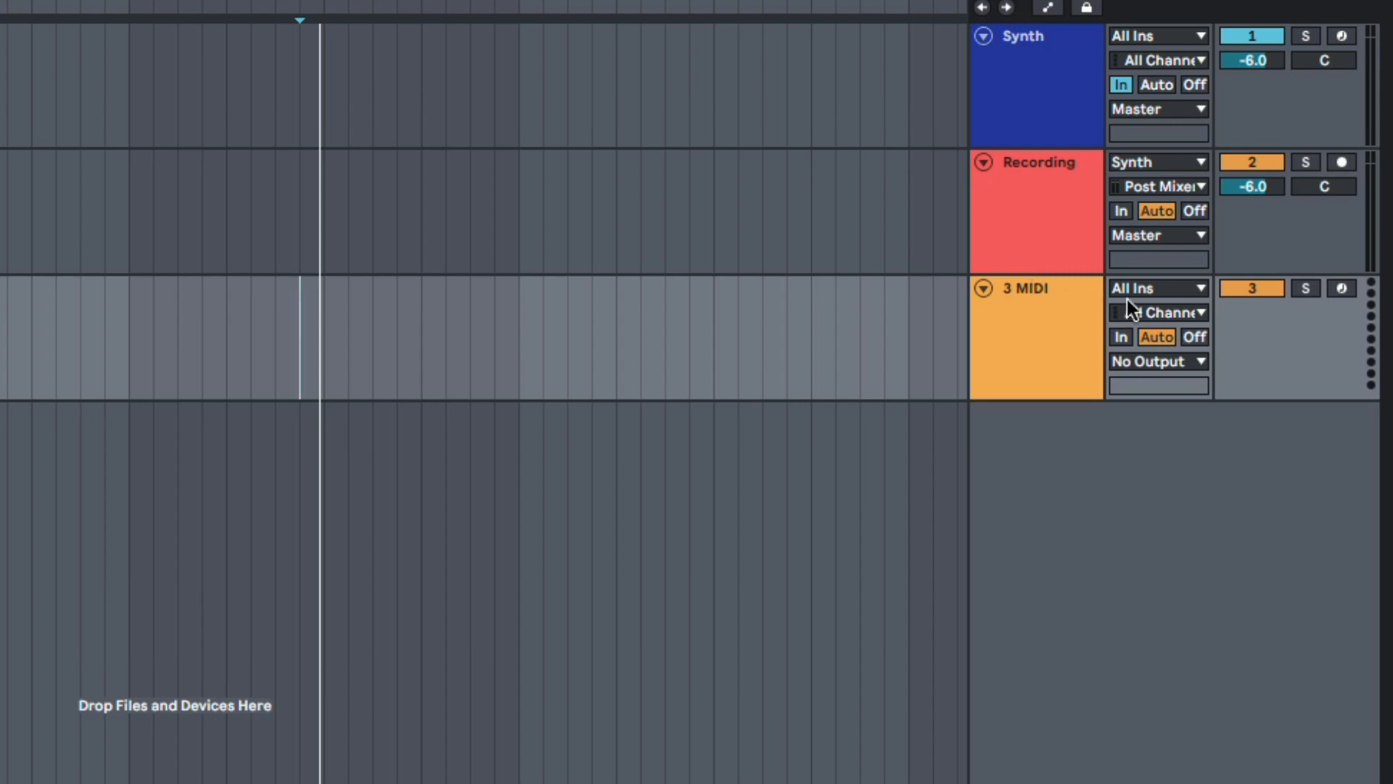
key("ctrl+t")
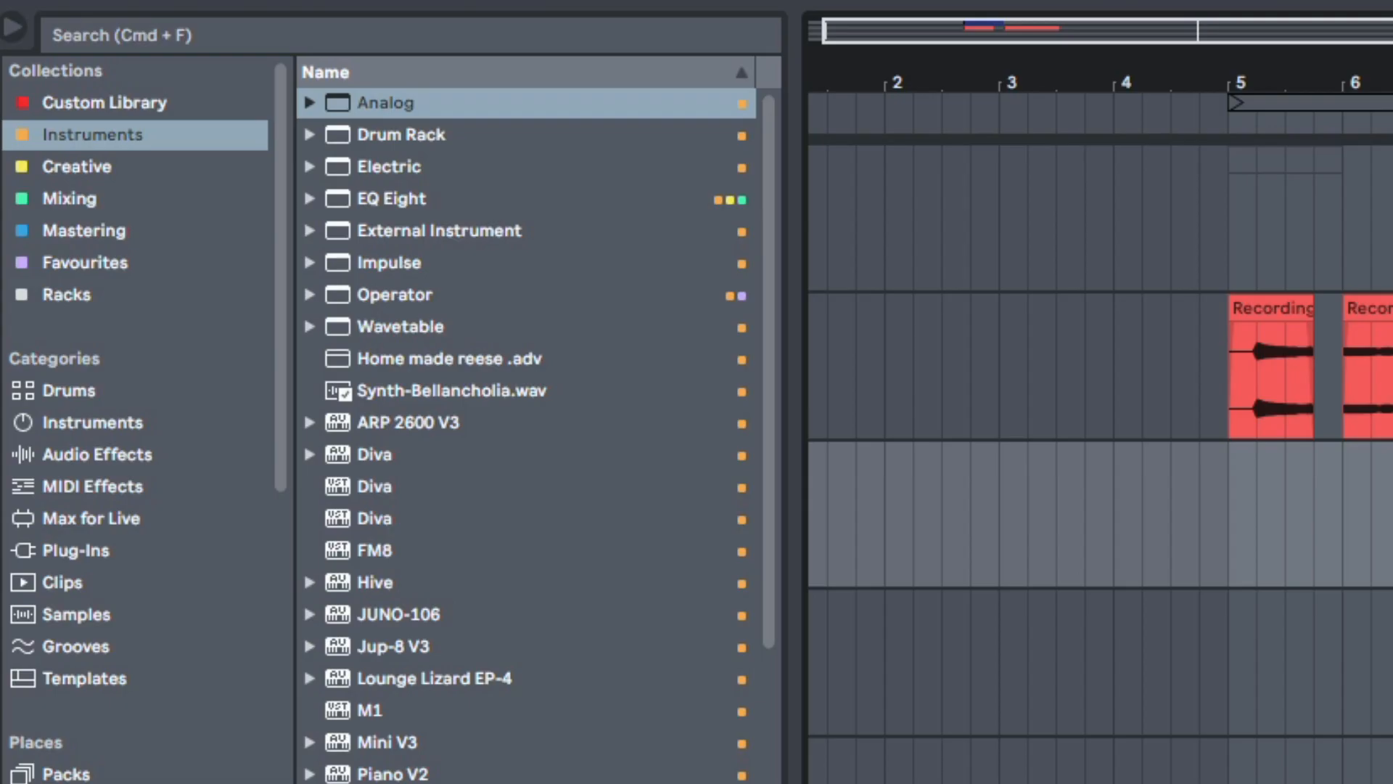
left_click_drag(388, 119, 1268, 511)
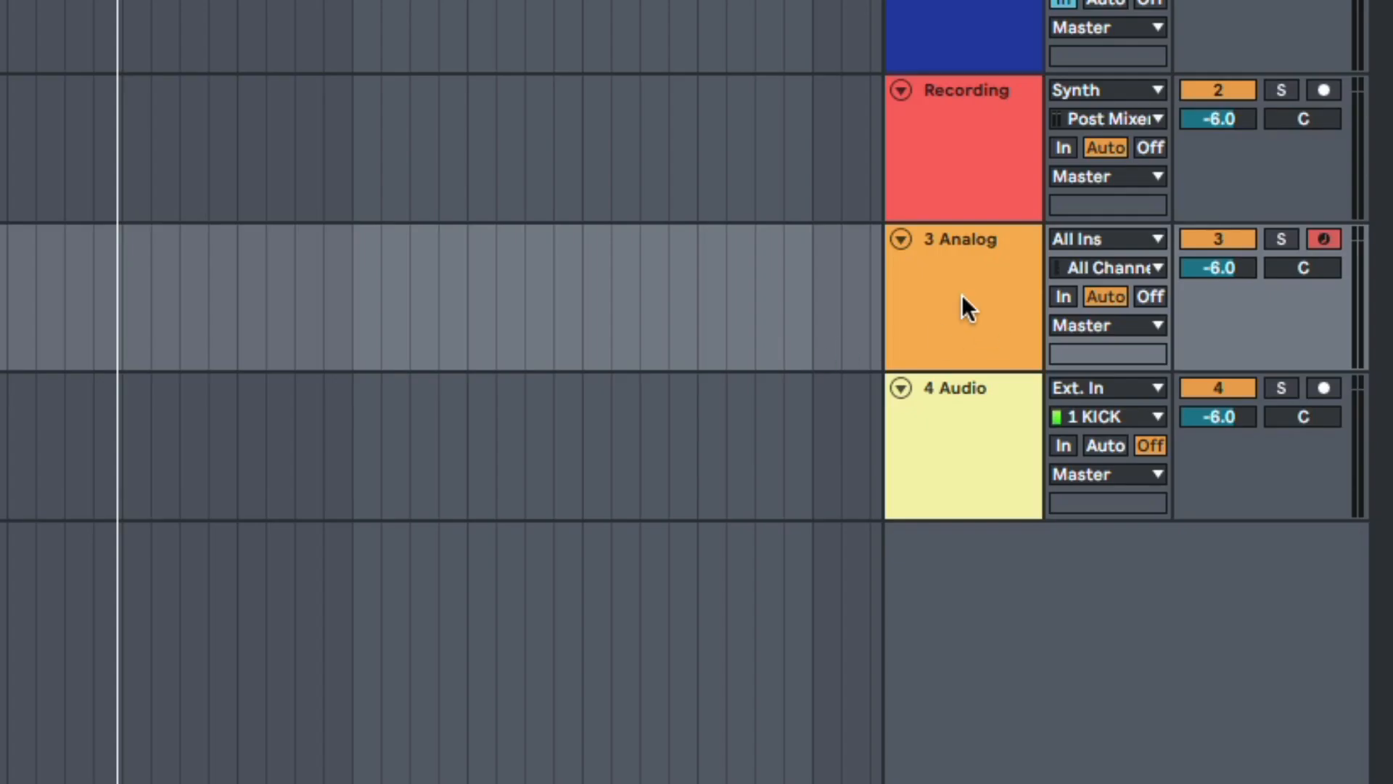
- Set the new audio track's input source to 3-Analog
left_click(1320, 305)
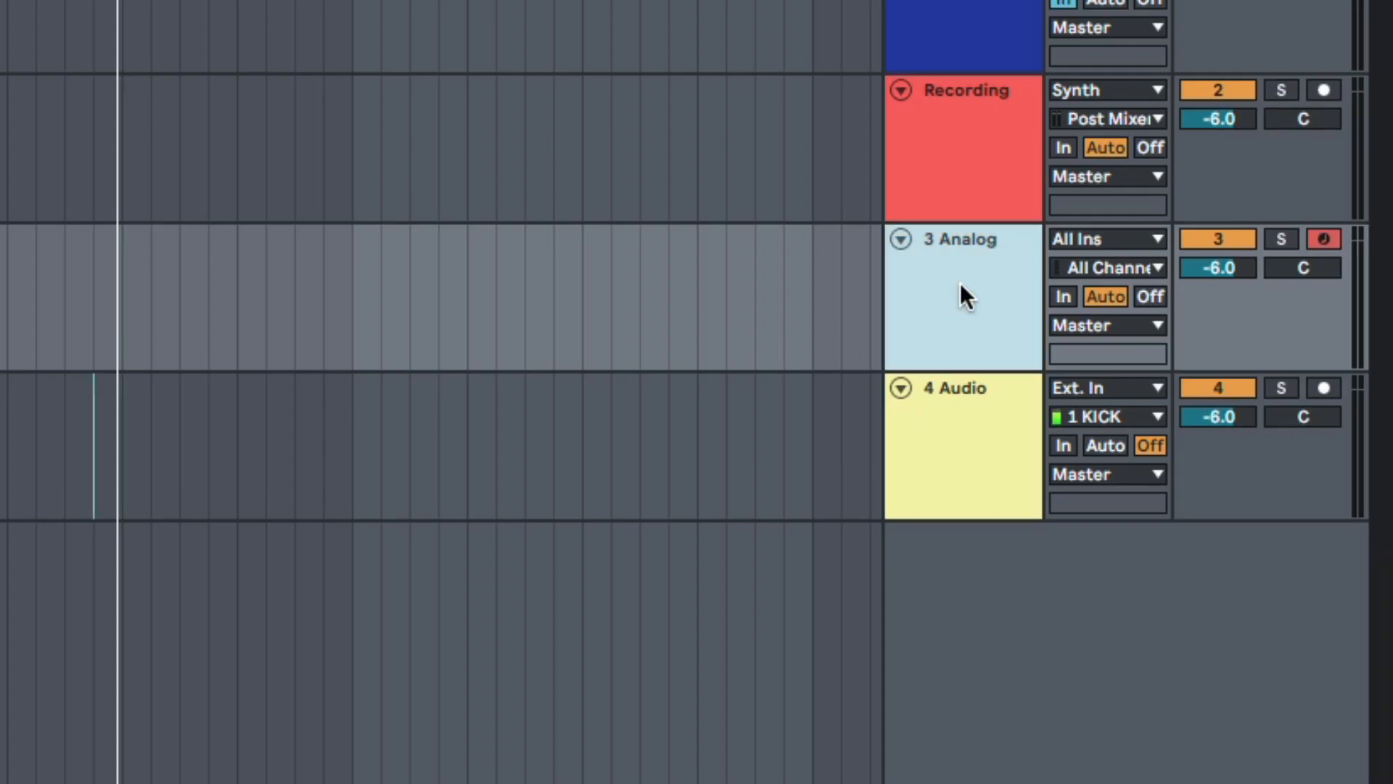
left_click(983, 411)
left_click(1079, 388)
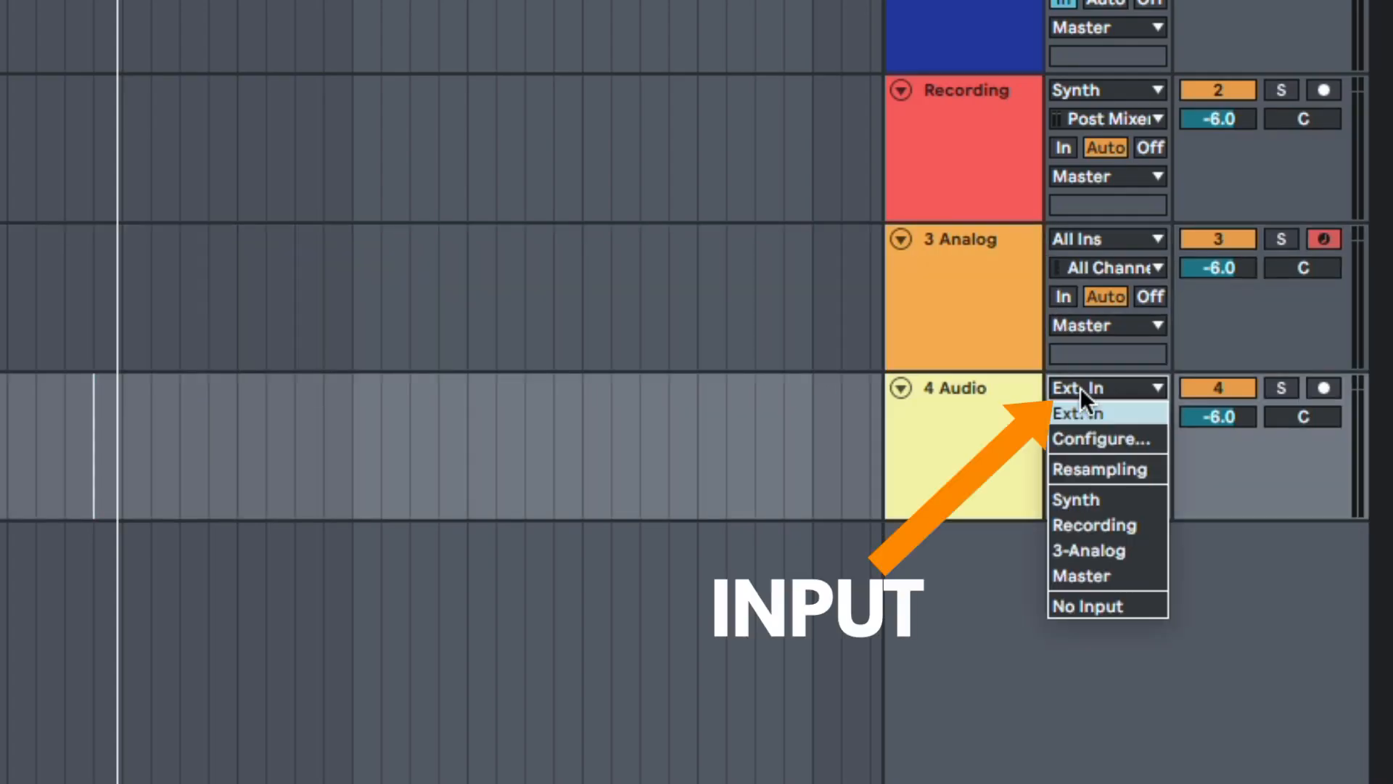
left_click(1123, 544)
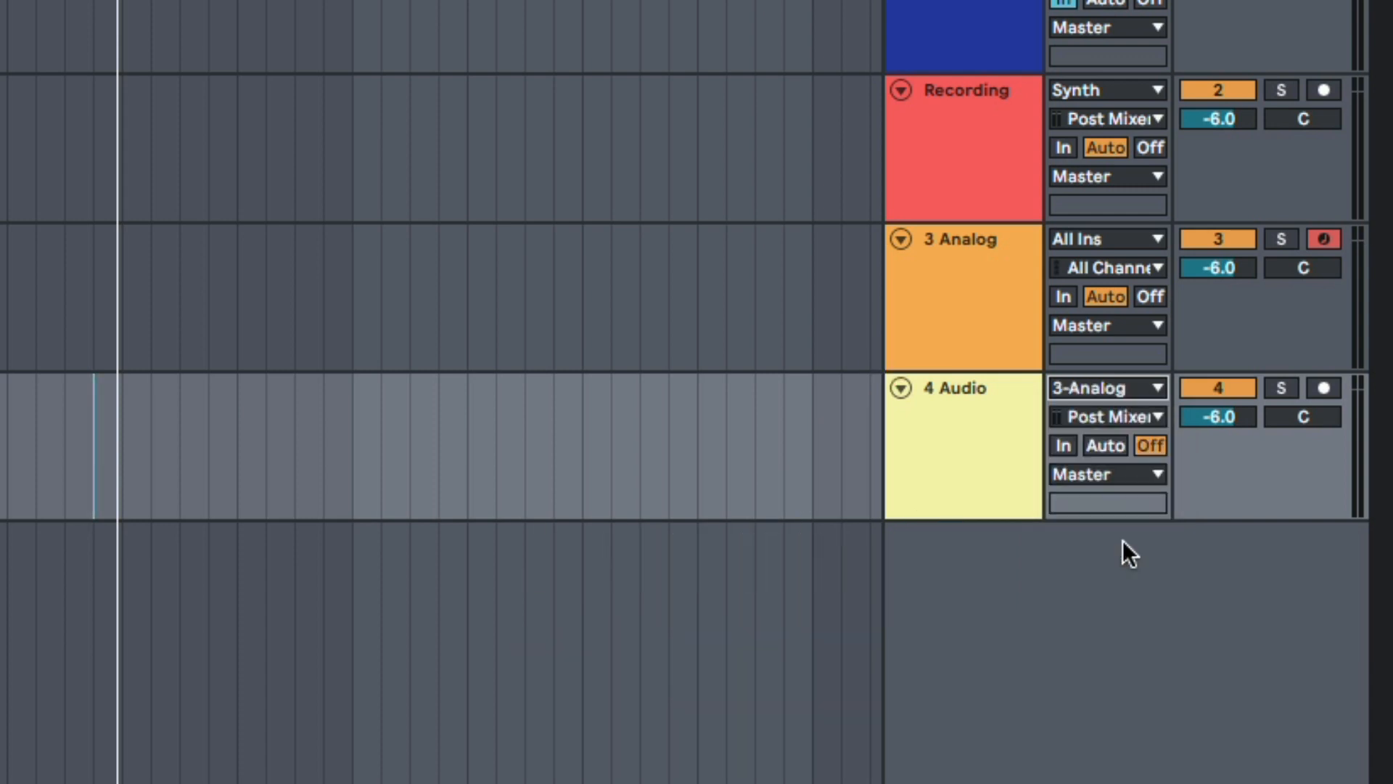
- Set the Analog track's monitoring to In and arm the new audio track for recording with its monitoring Off
left_click(982, 400)
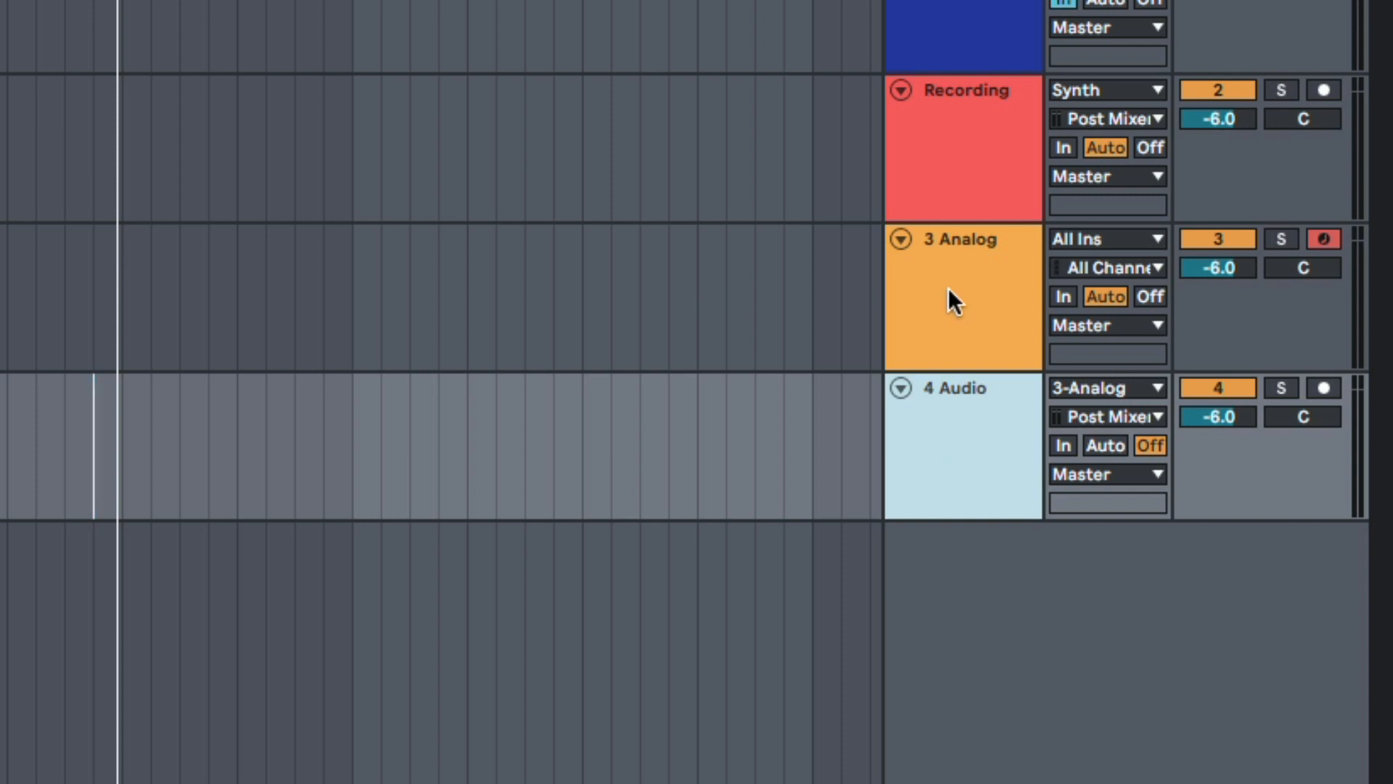
left_click(948, 289)
left_click(955, 392)
left_click(975, 313)
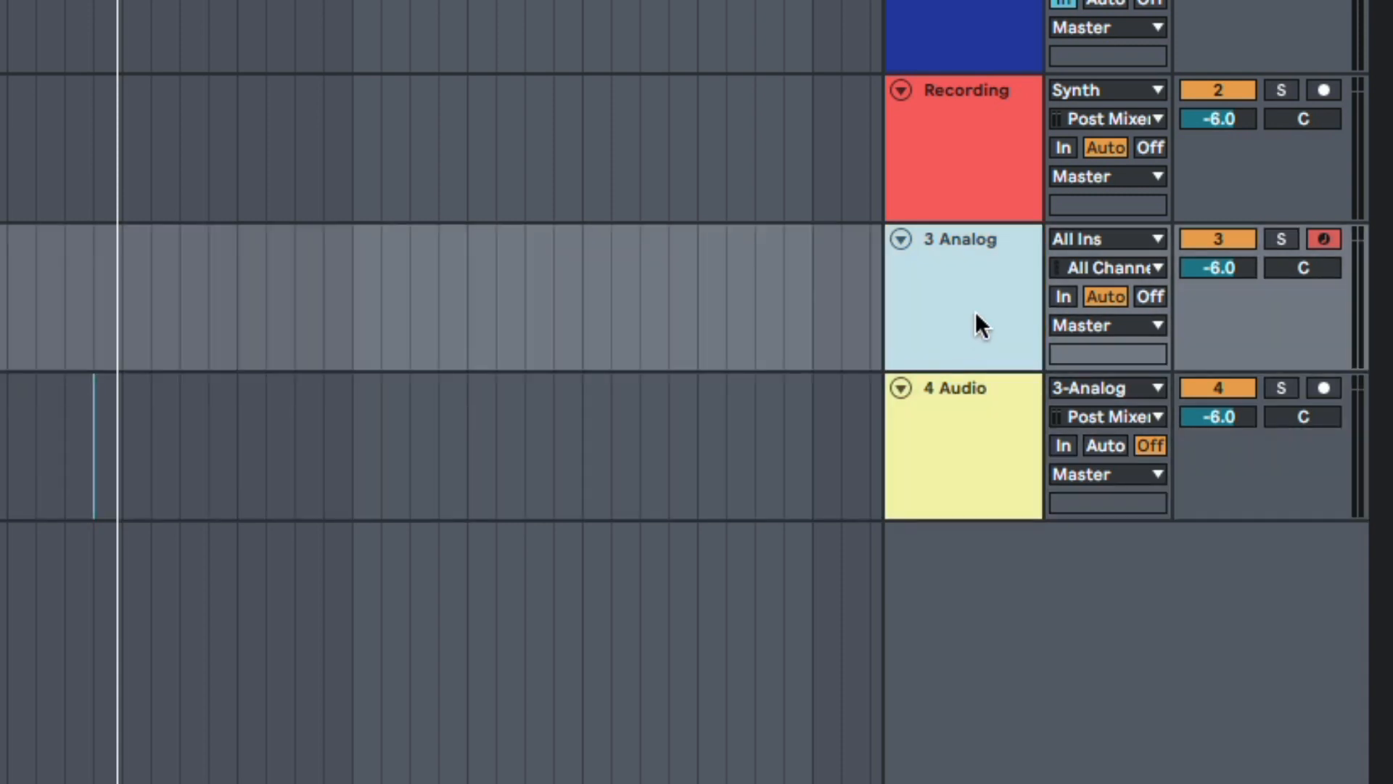
left_click(1061, 295)
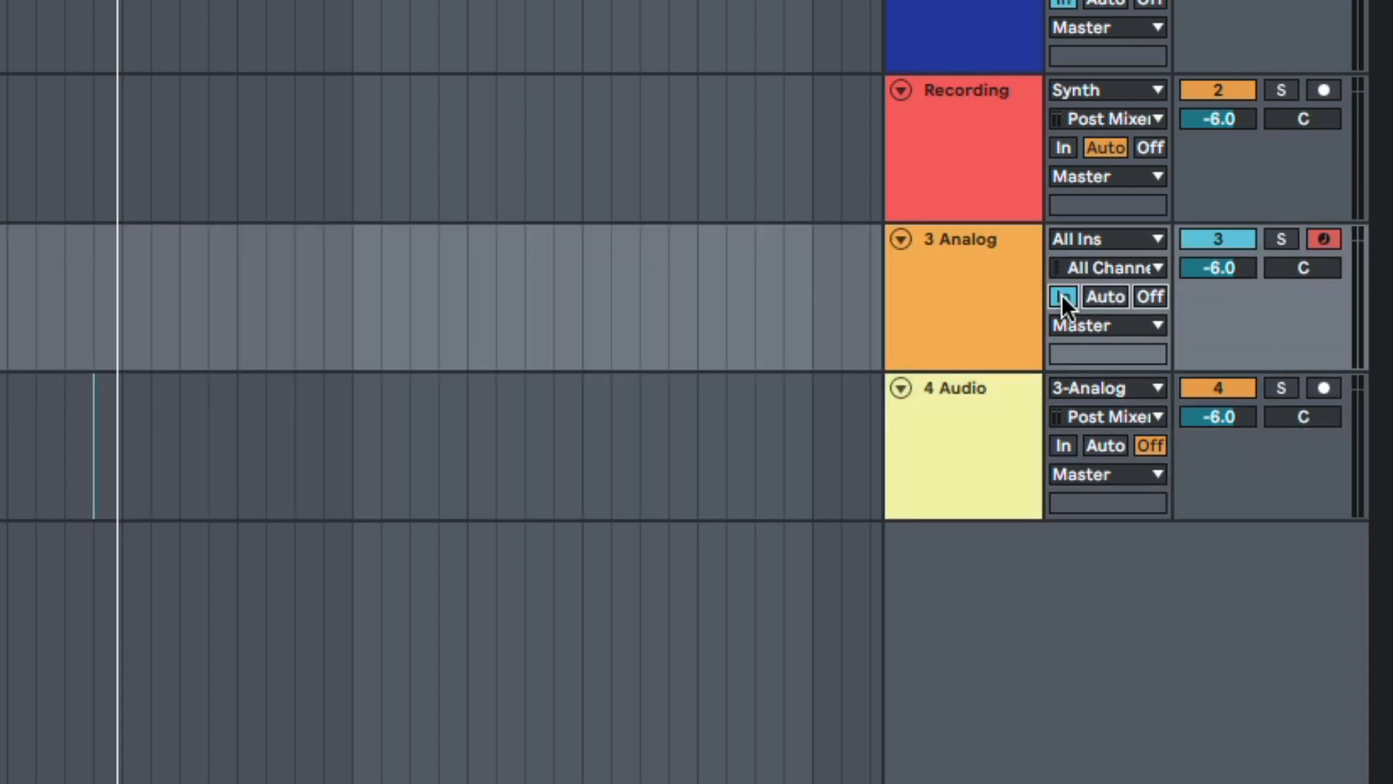
left_click(1160, 445)
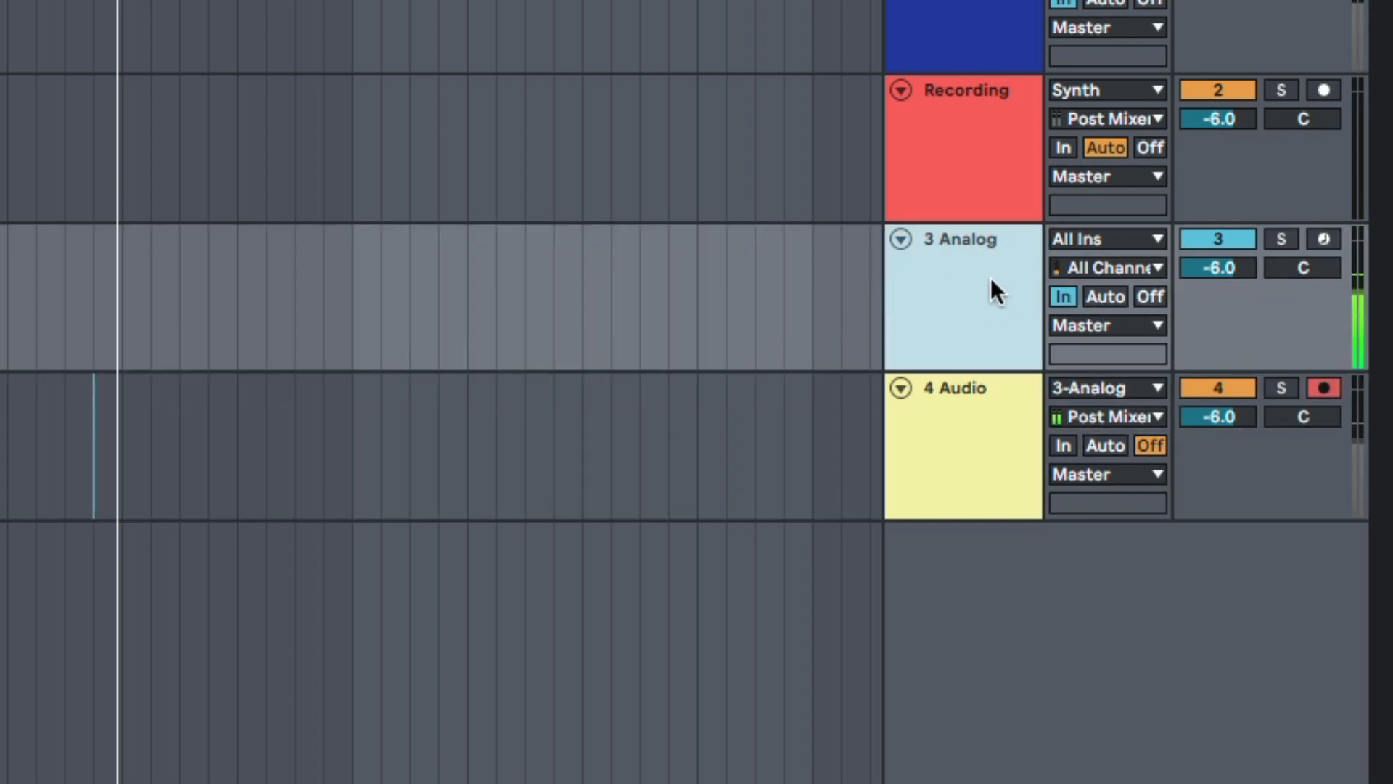
left_click(970, 460)
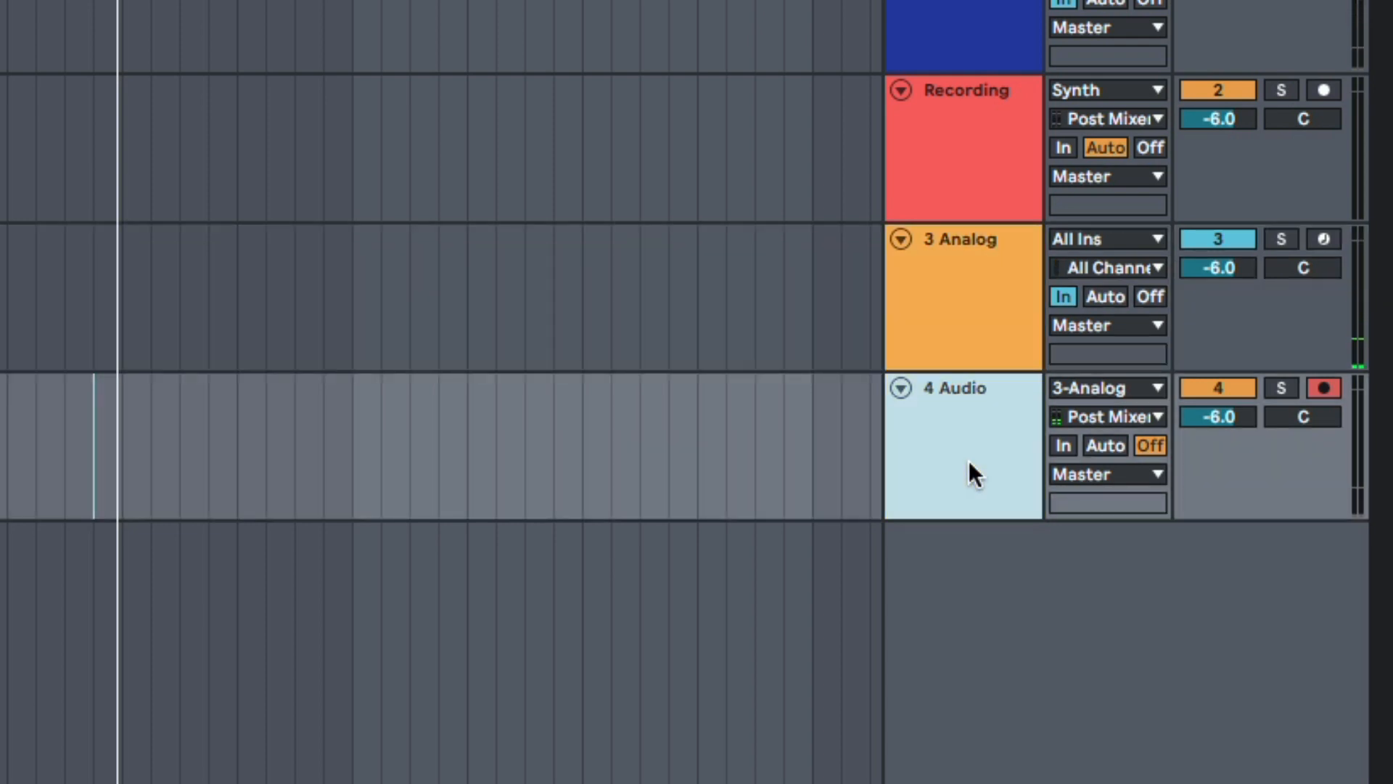
- Record the Analog synth's output as a new clip on the 4 Audio track
left_click(180, 270)
key("F9")
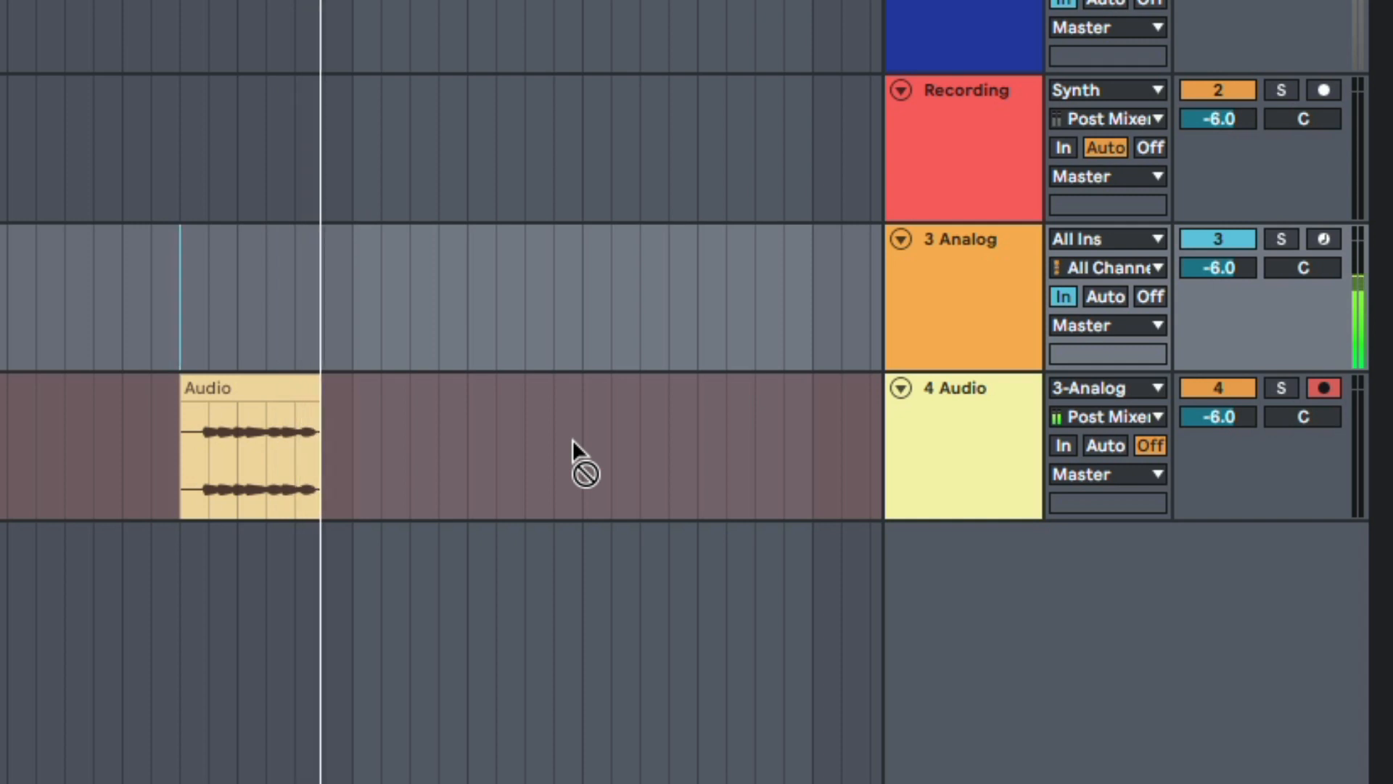
key("space")
left_click(205, 472)
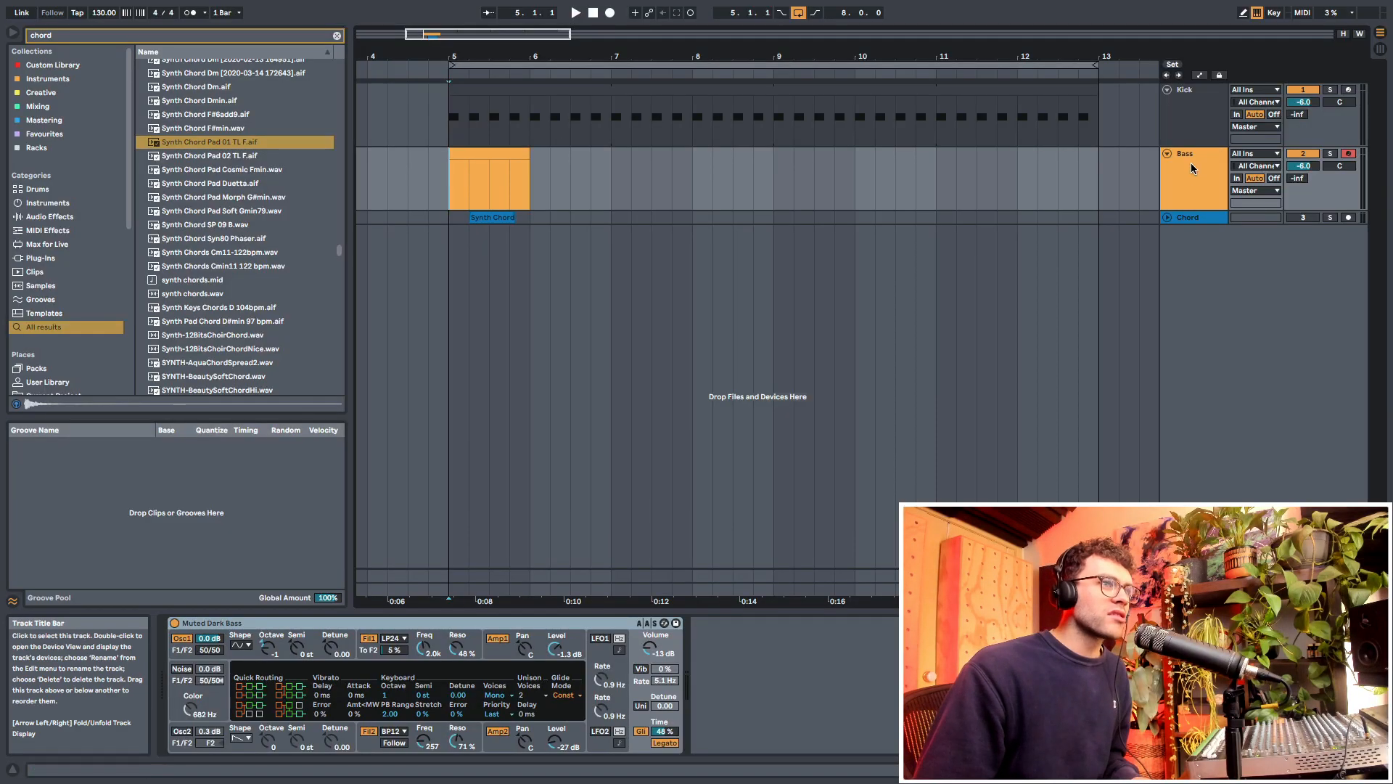
- Examine the Kick pattern over bars 5 and 6, the one-bar Bass clip and the Chord track's Synth Chord clip
left_click(1188, 112)
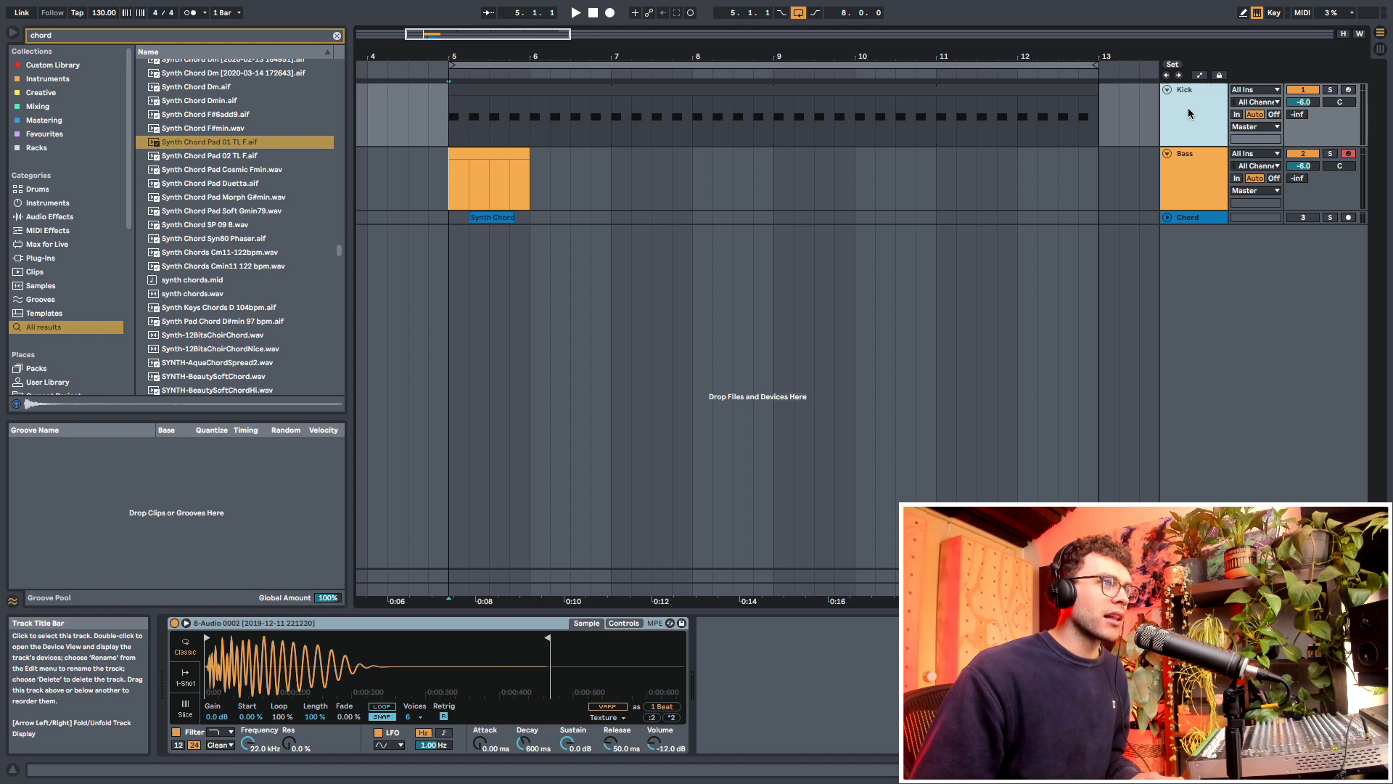
left_click(441, 134)
left_click_drag(445, 135, 606, 138)
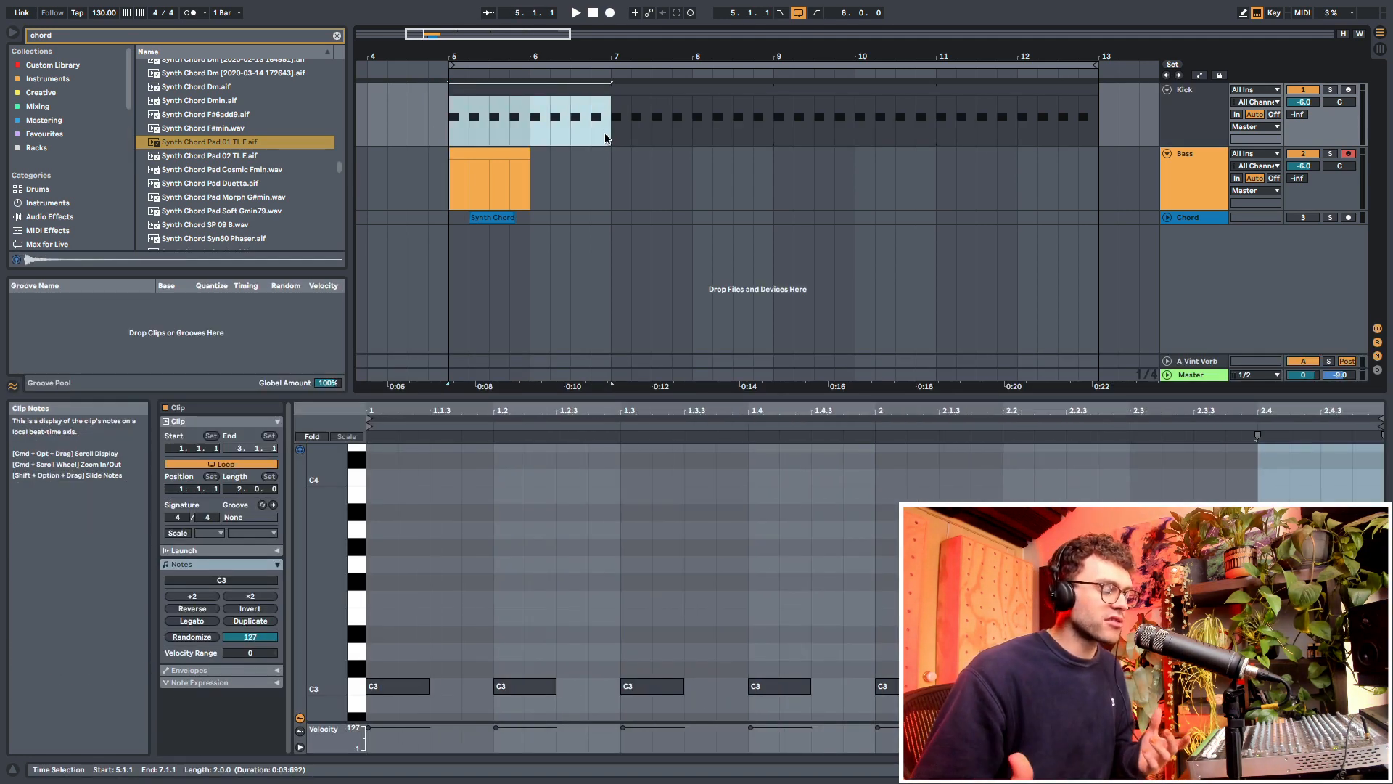
left_click(523, 193)
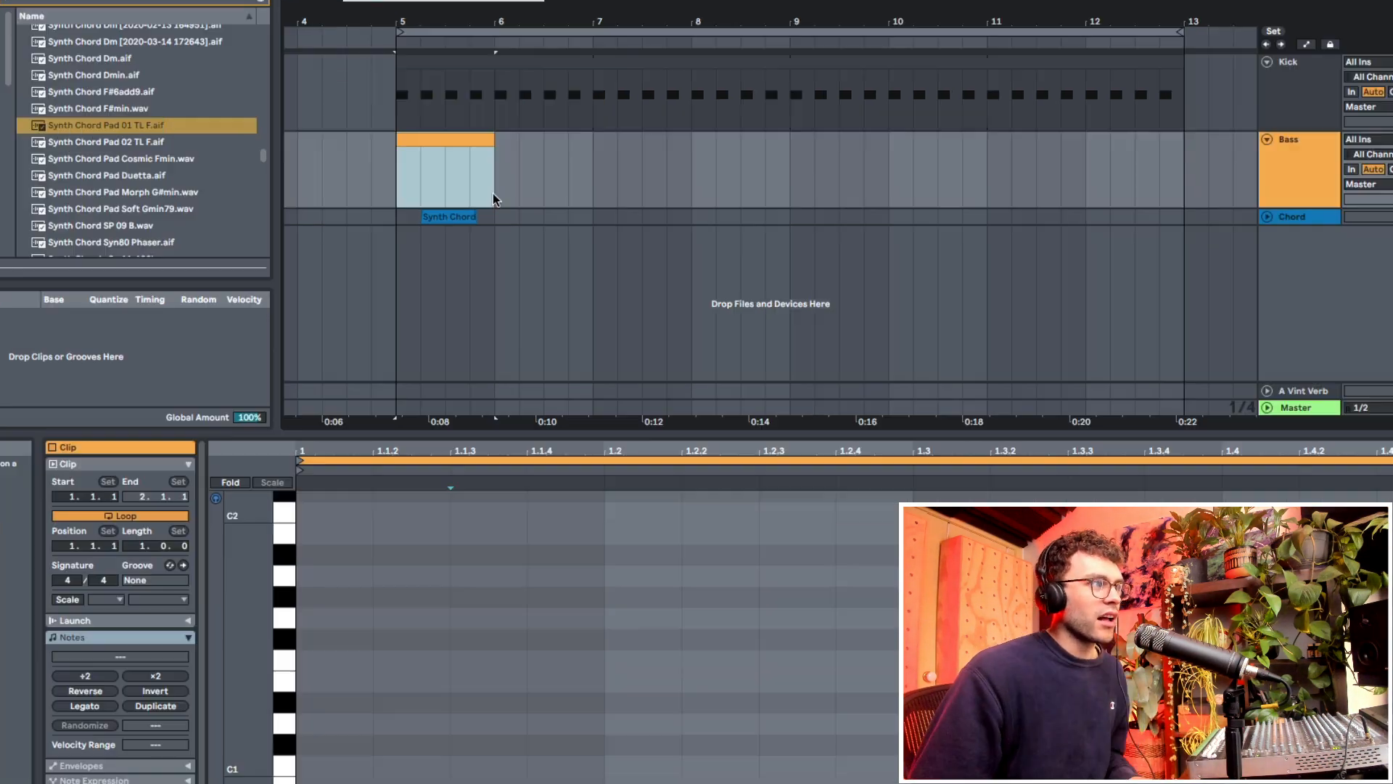
left_click(1206, 192)
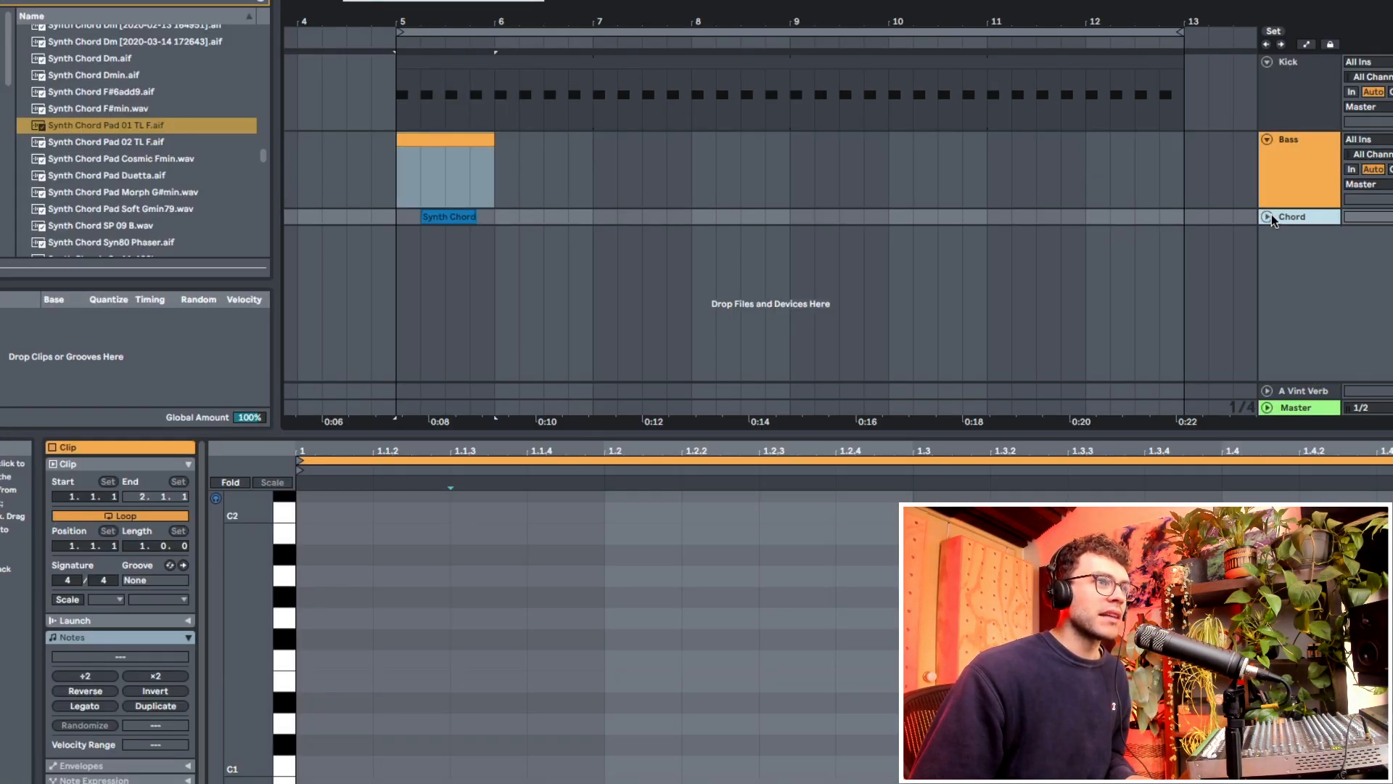
left_click(1269, 215)
left_click(534, 331)
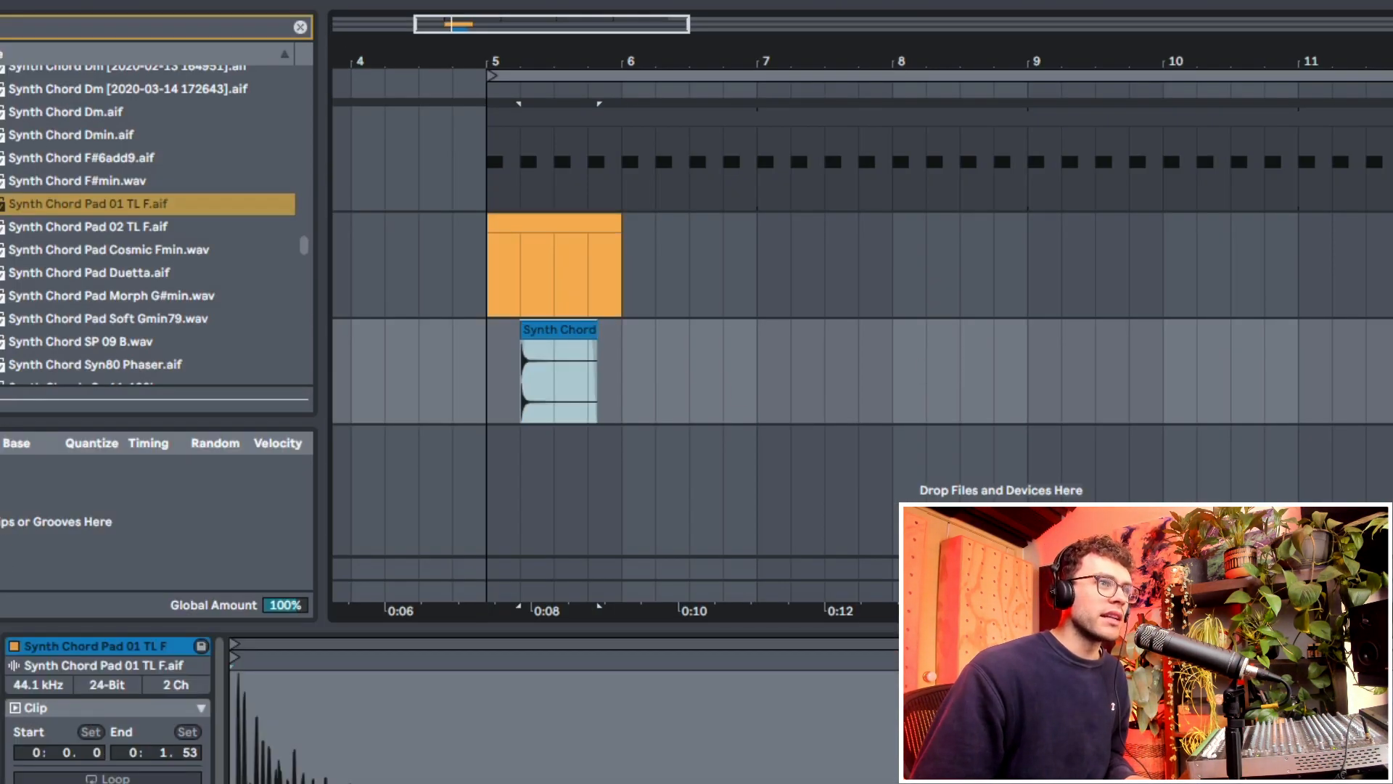
- Extend the looping one-bar bass clip with its F#1, F#1, A1, B1 pattern to the start of bar 13
key("u")
left_click(1387, 223)
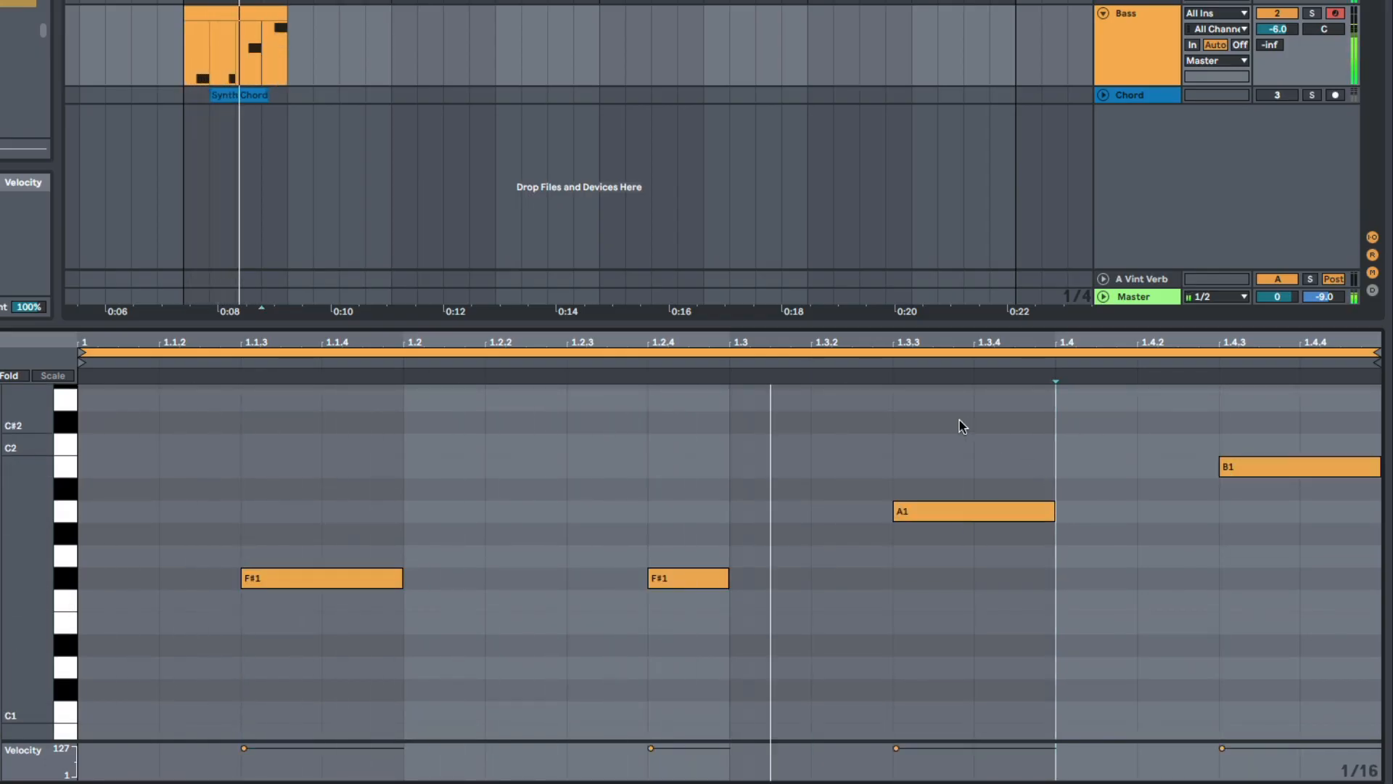
left_click_drag(288, 29, 1035, 30)
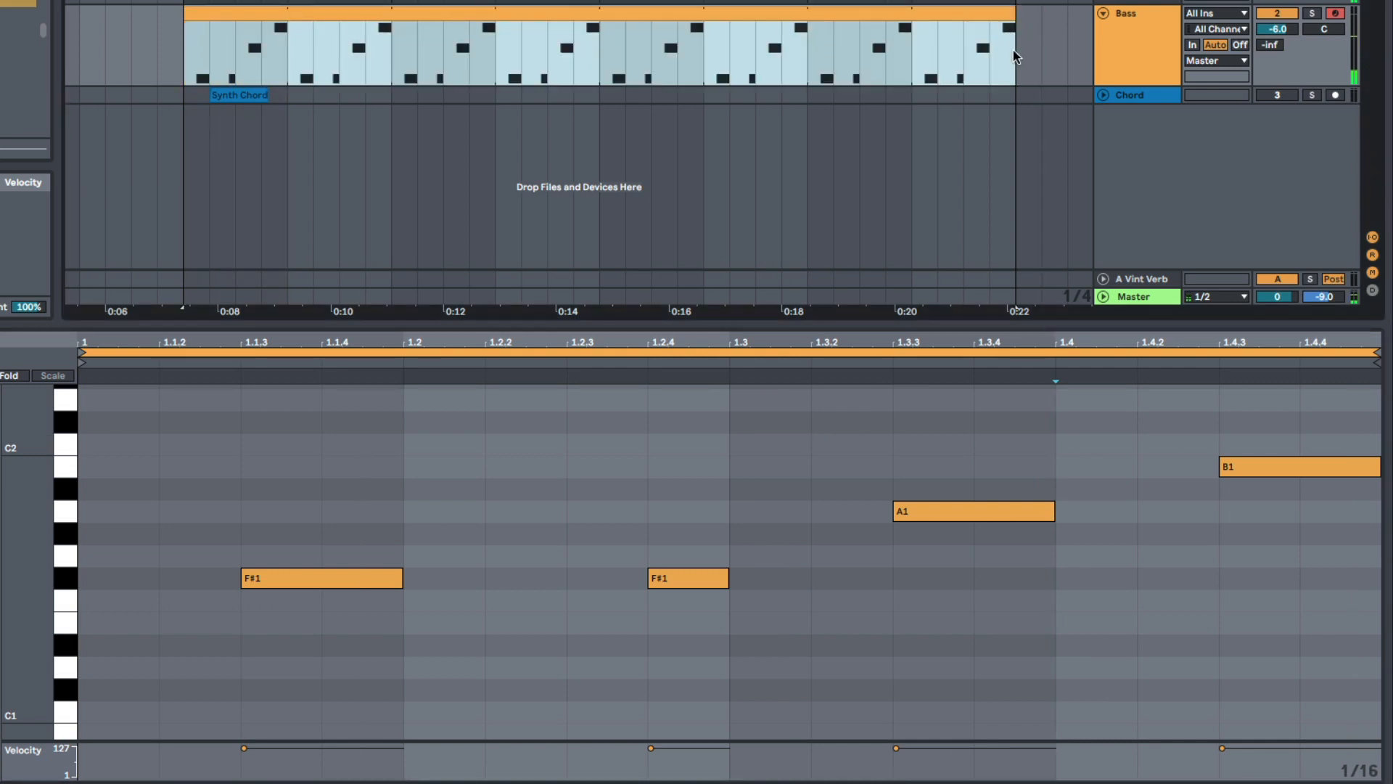
- Transpose all notes of the bass clip down one octave
left_click(734, 476)
key("ctrl+a")
key("shift+Down")
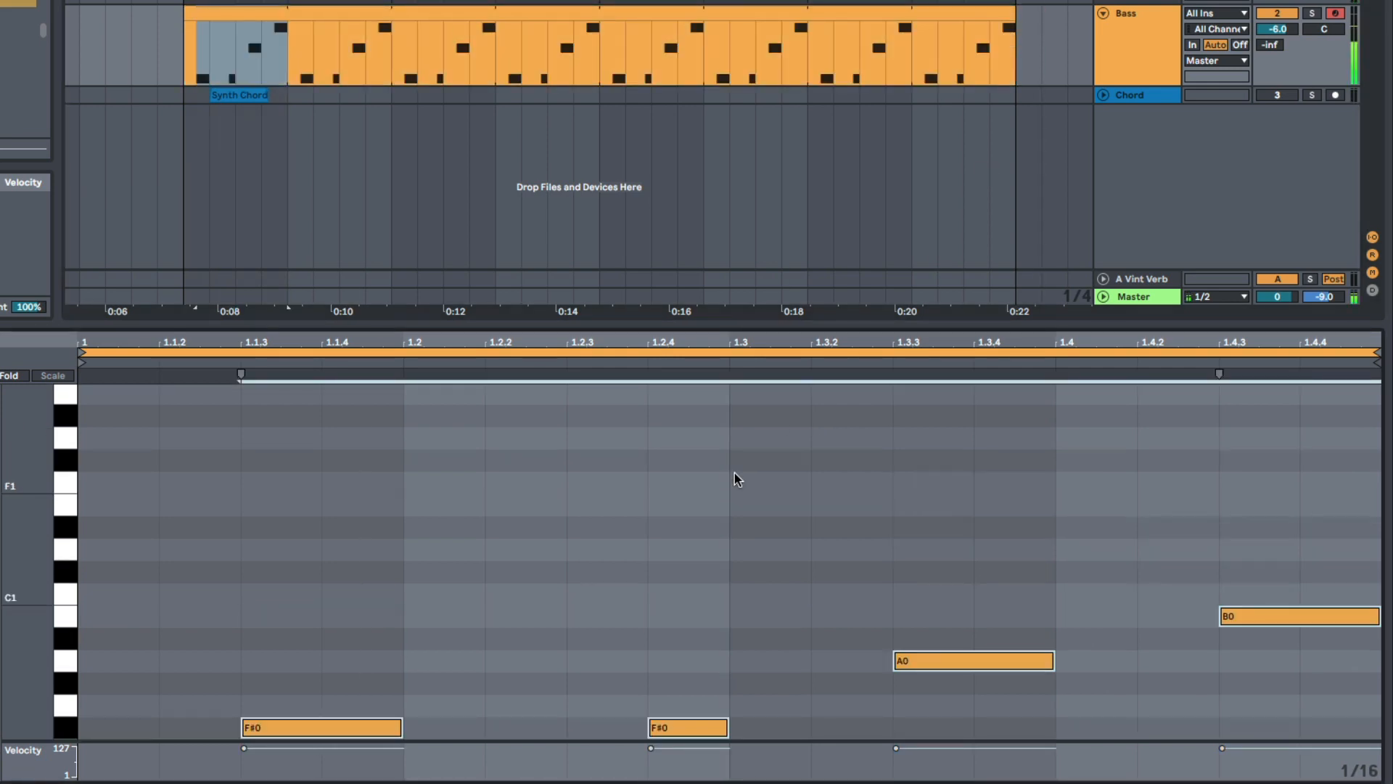
key("space")
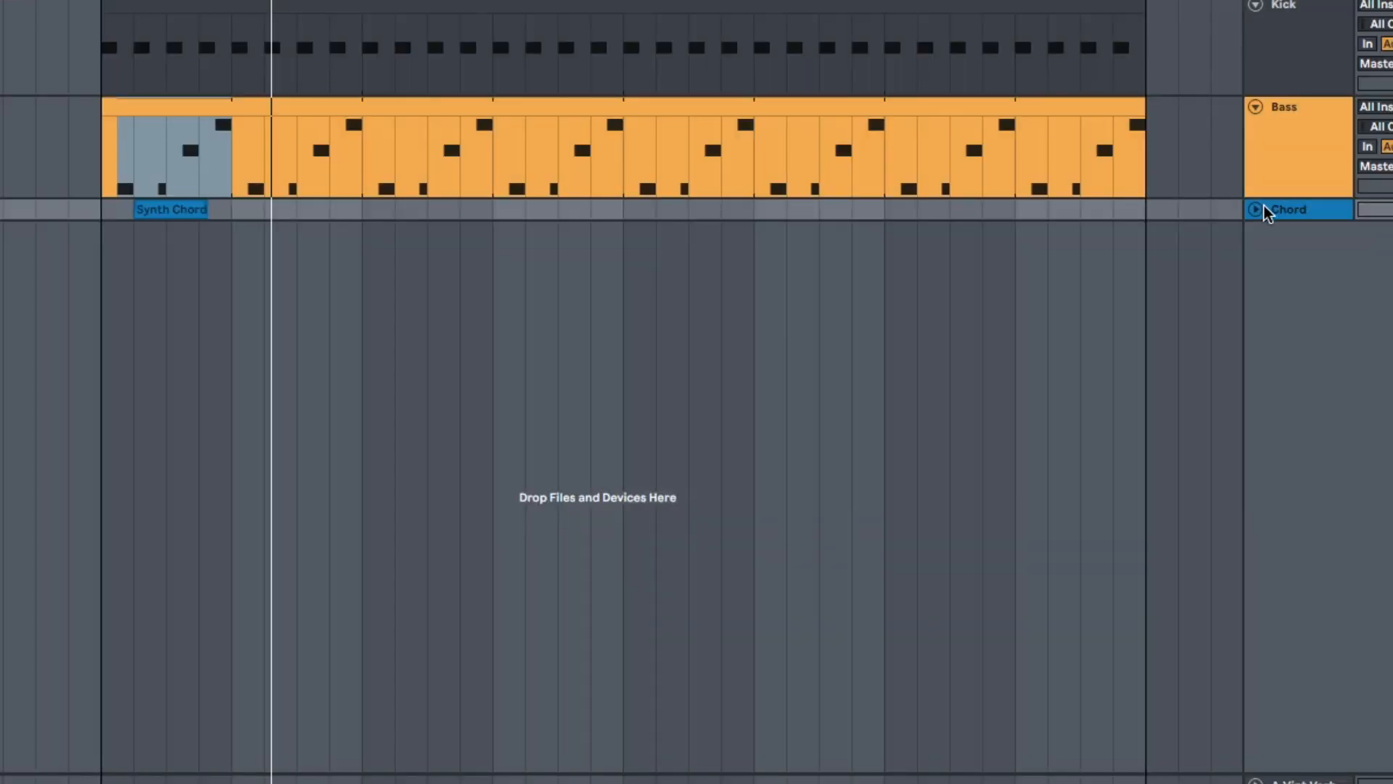
- Unfold the Chord track and copy its Synth Chord Pad clip into bar 6, starting at 6.2.2
left_click(1259, 209)
scroll(185, 250, "up", 6)
scroll(185, 250, "left", 3)
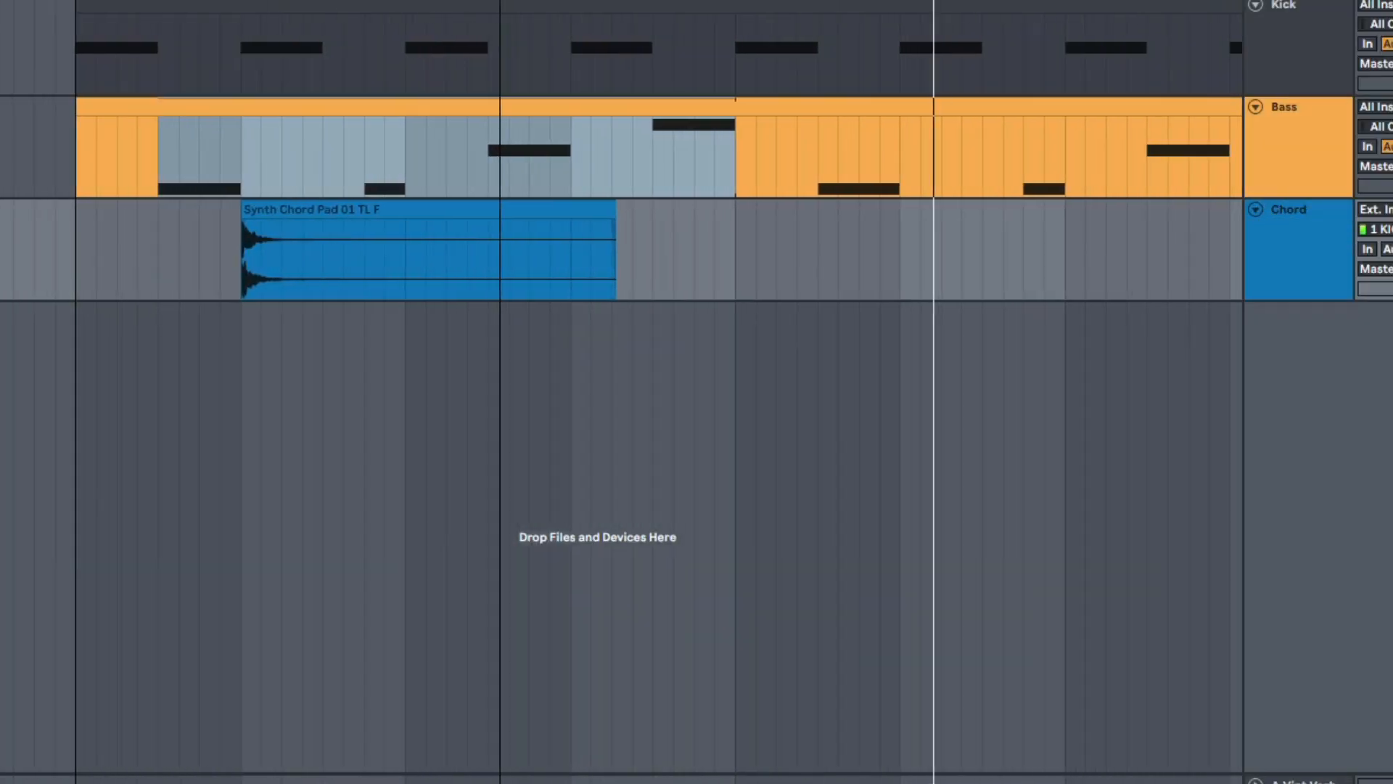
scroll(185, 249, "down", 1)
left_click(112, 261)
key("space")
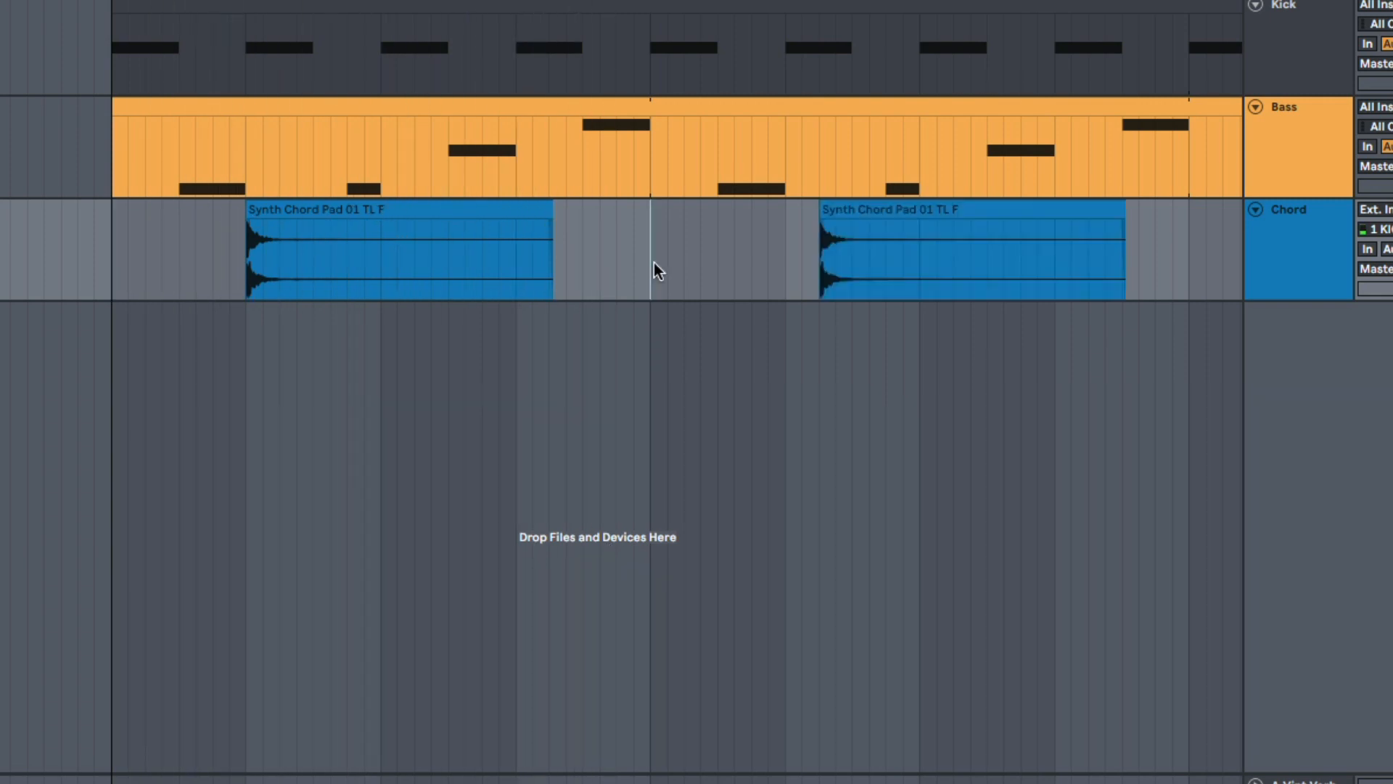
key("space")
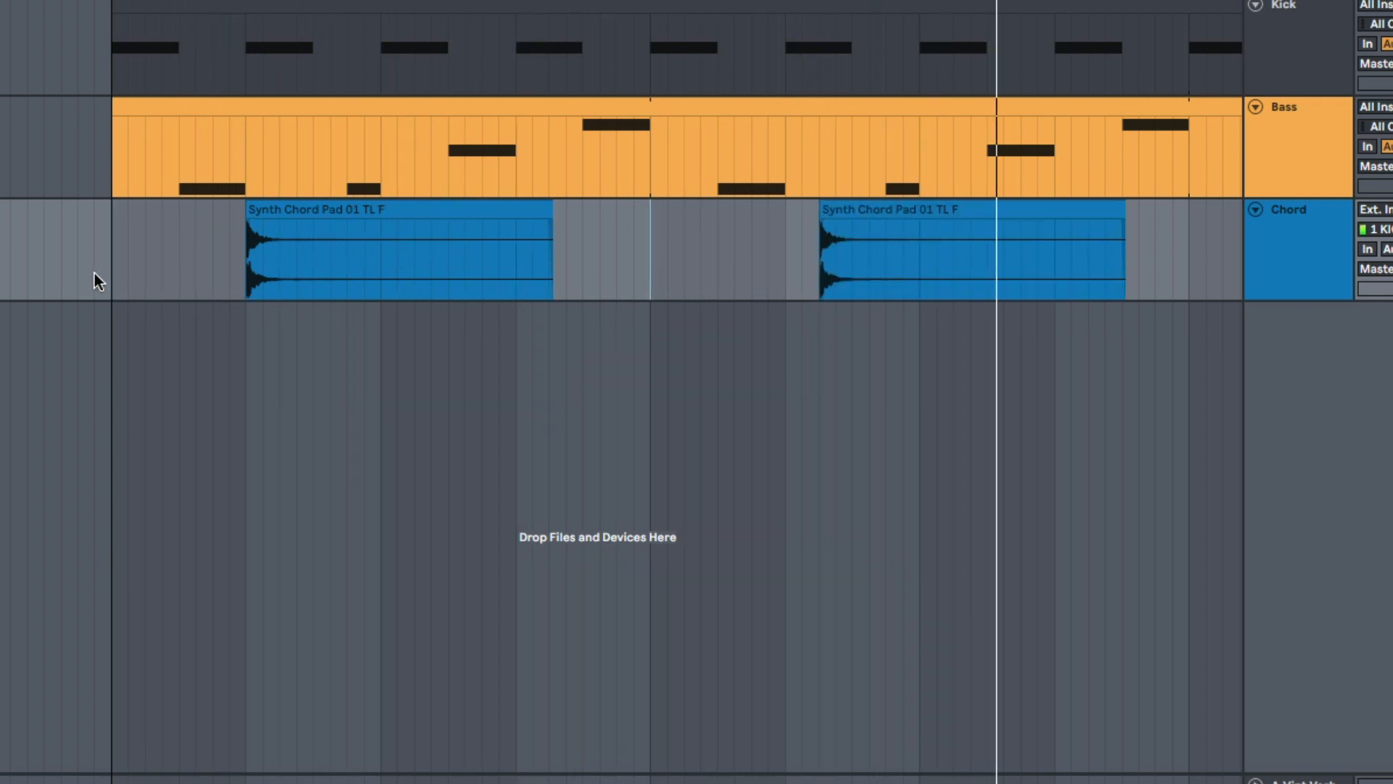
key("space")
- Widen the grid spacing and move the first chord clip one sixteenth later, shortened to end at 5.3
right_click(206, 249)
left_click(316, 460)
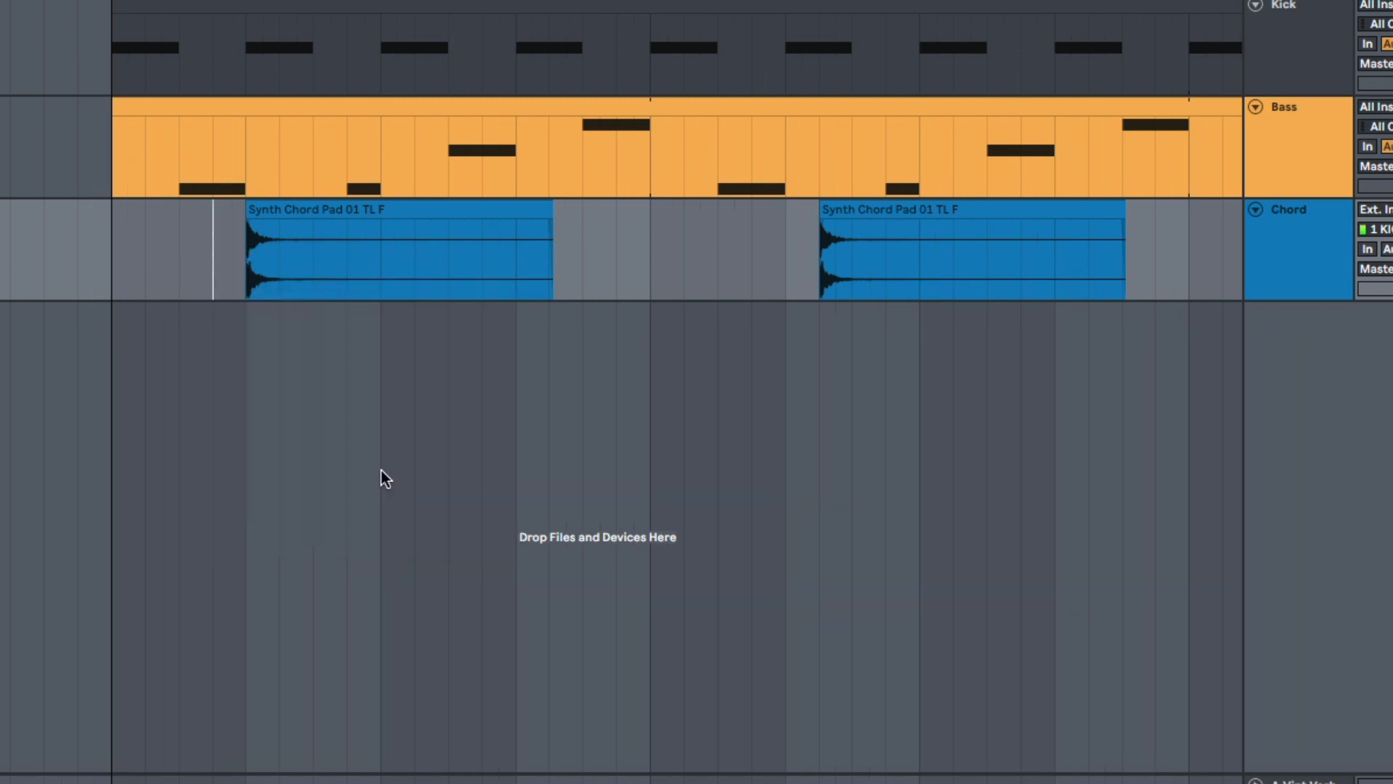
left_click_drag(292, 212, 325, 215)
left_click(112, 263)
key("space")
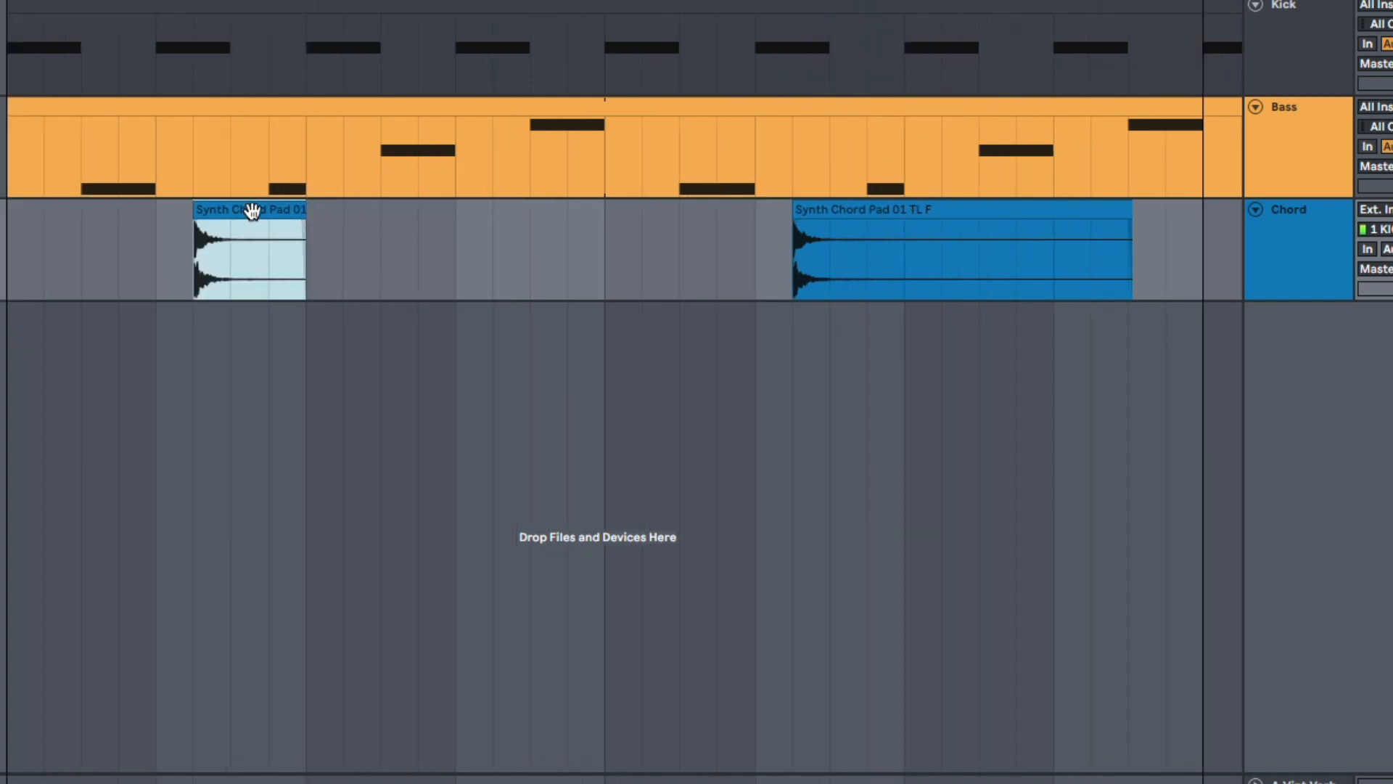
- Copy the shortened chord clip to 5.4.3 and stretch the copy to end at 6.1.3
left_click_drag(251, 211, 642, 228)
left_click(4, 266)
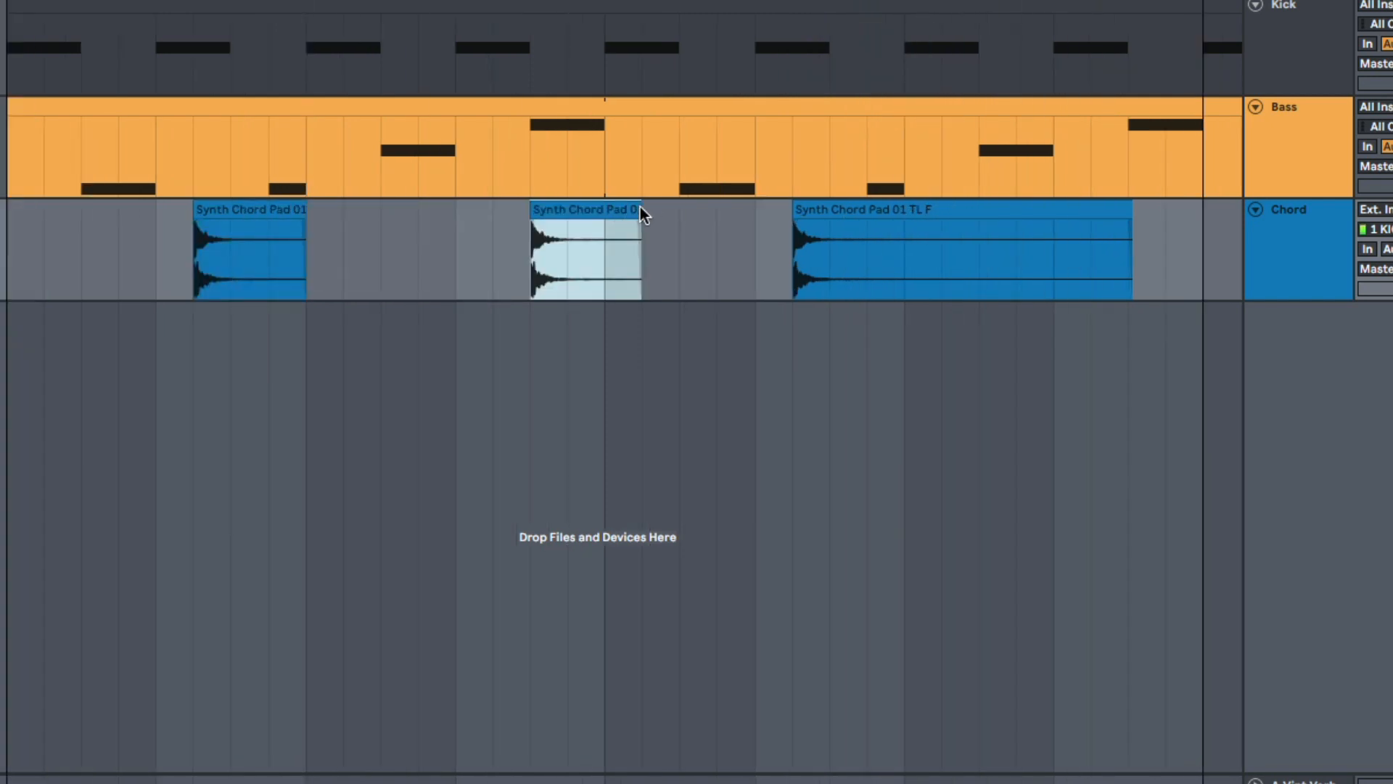
mouse_move(640, 207)
left_mouse_down()
mouse_move(605, 208)
mouse_move(738, 221)
mouse_move(642, 216)
left_mouse_up()
- Open the warp mode choices of the stretched chord clip and listen to the two-bar loop
key("super+alt+l")
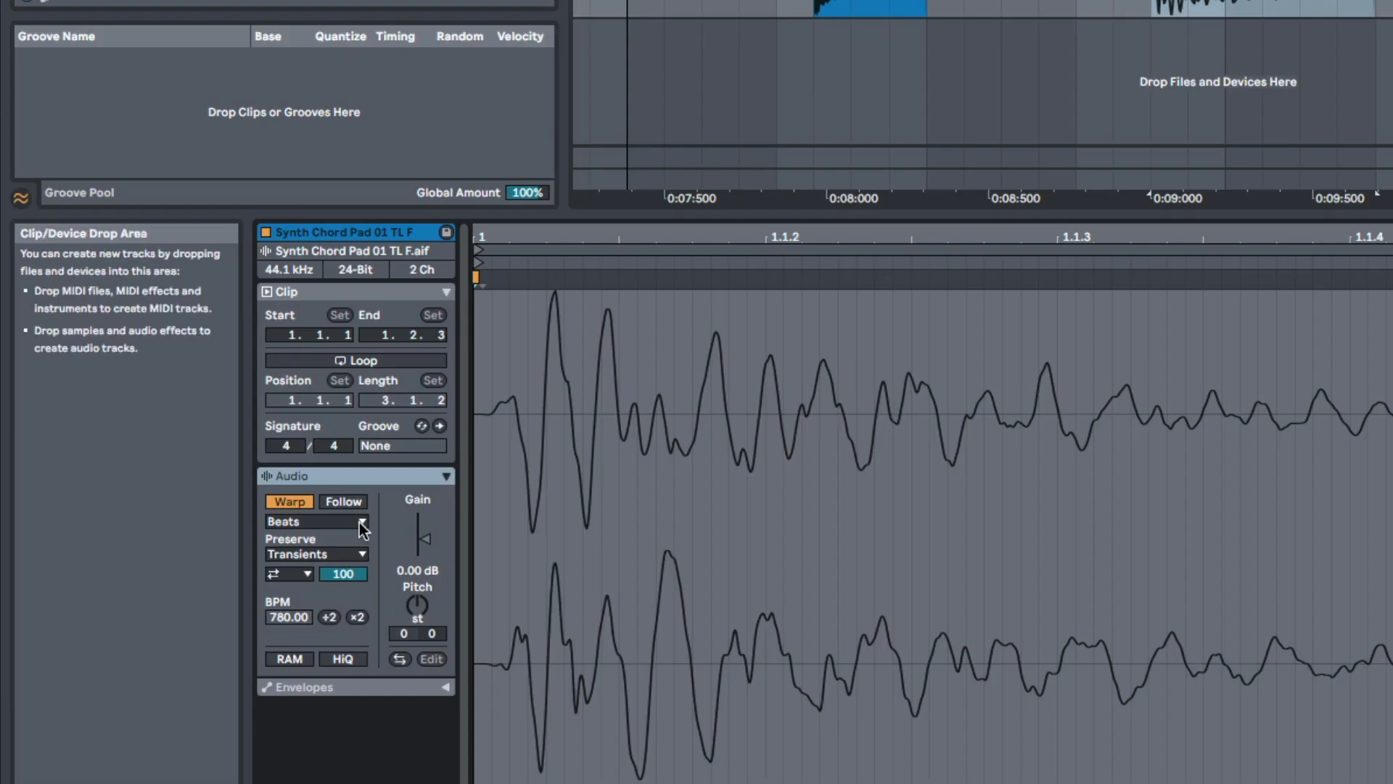
left_click(298, 524)
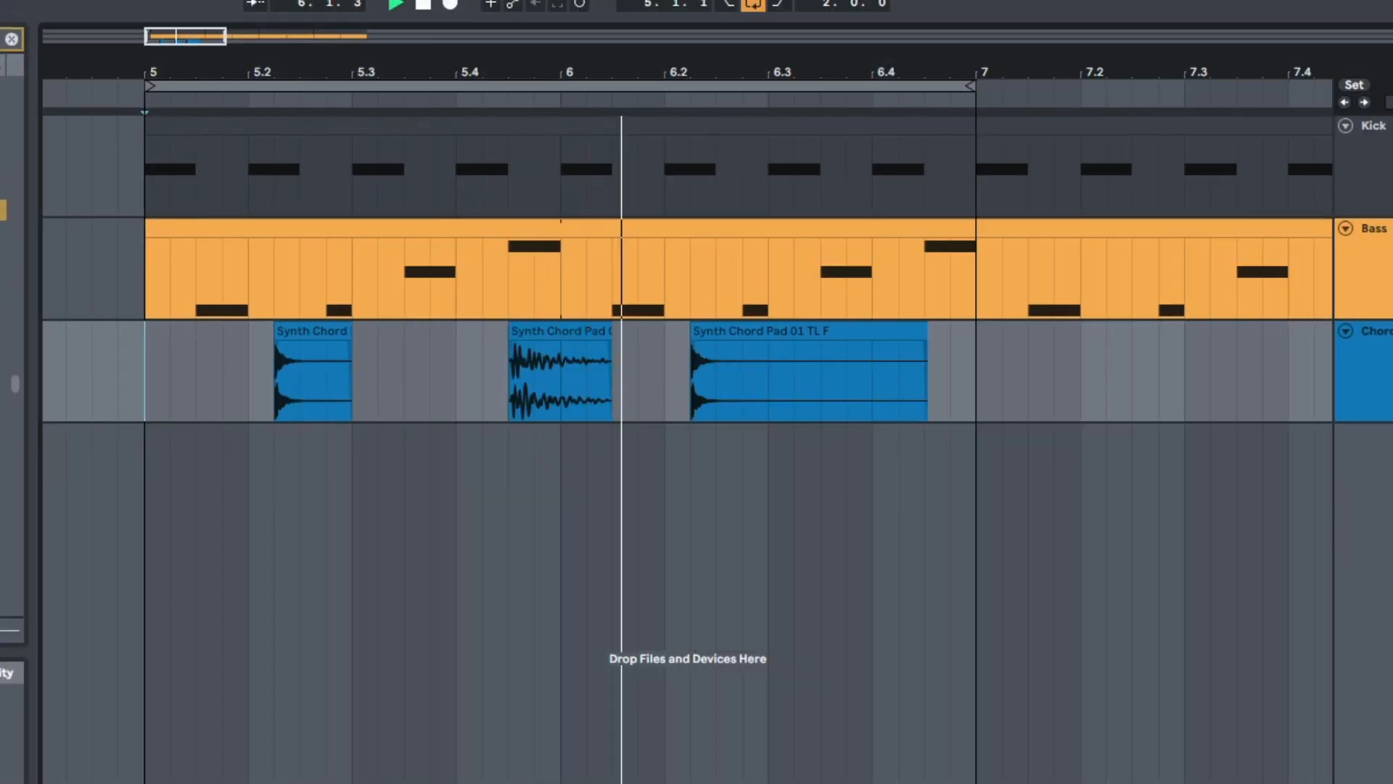
left_click(874, 375)
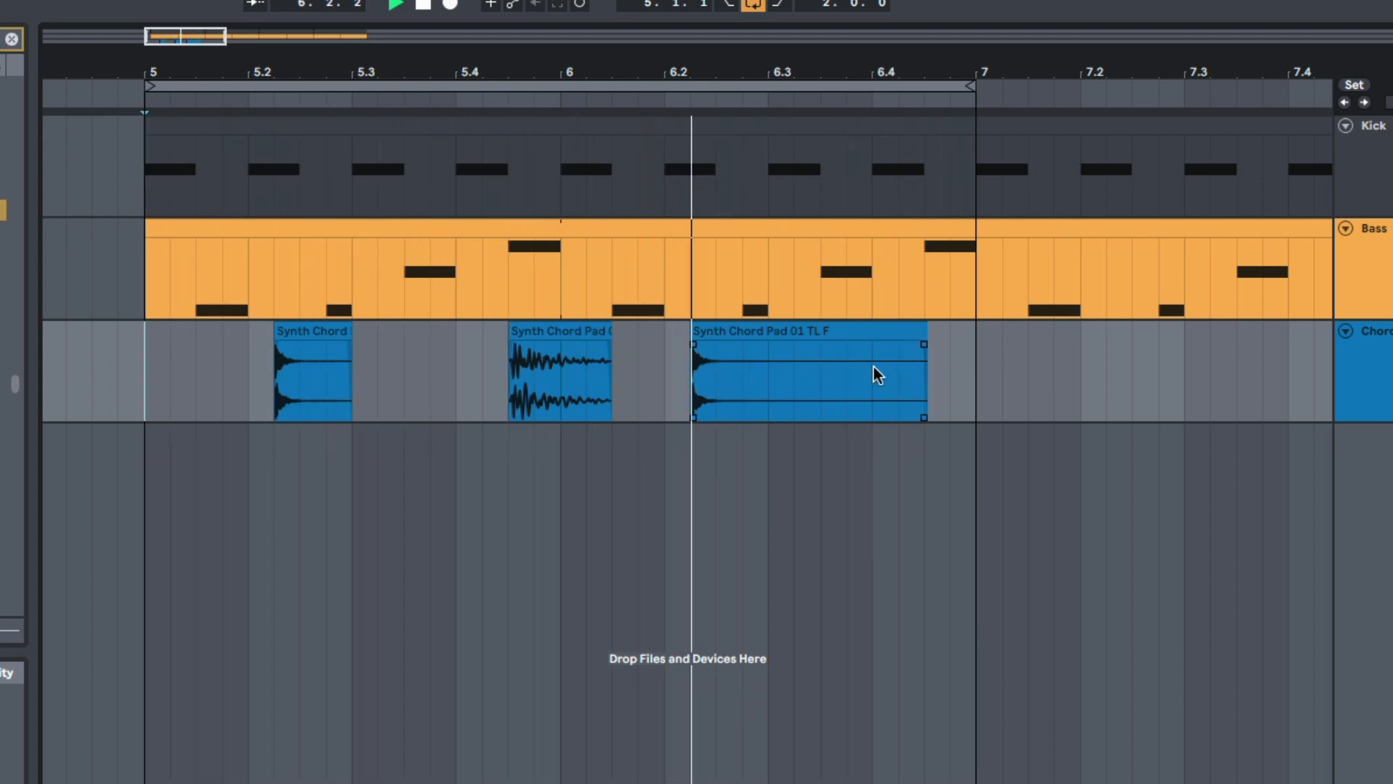
key("space")
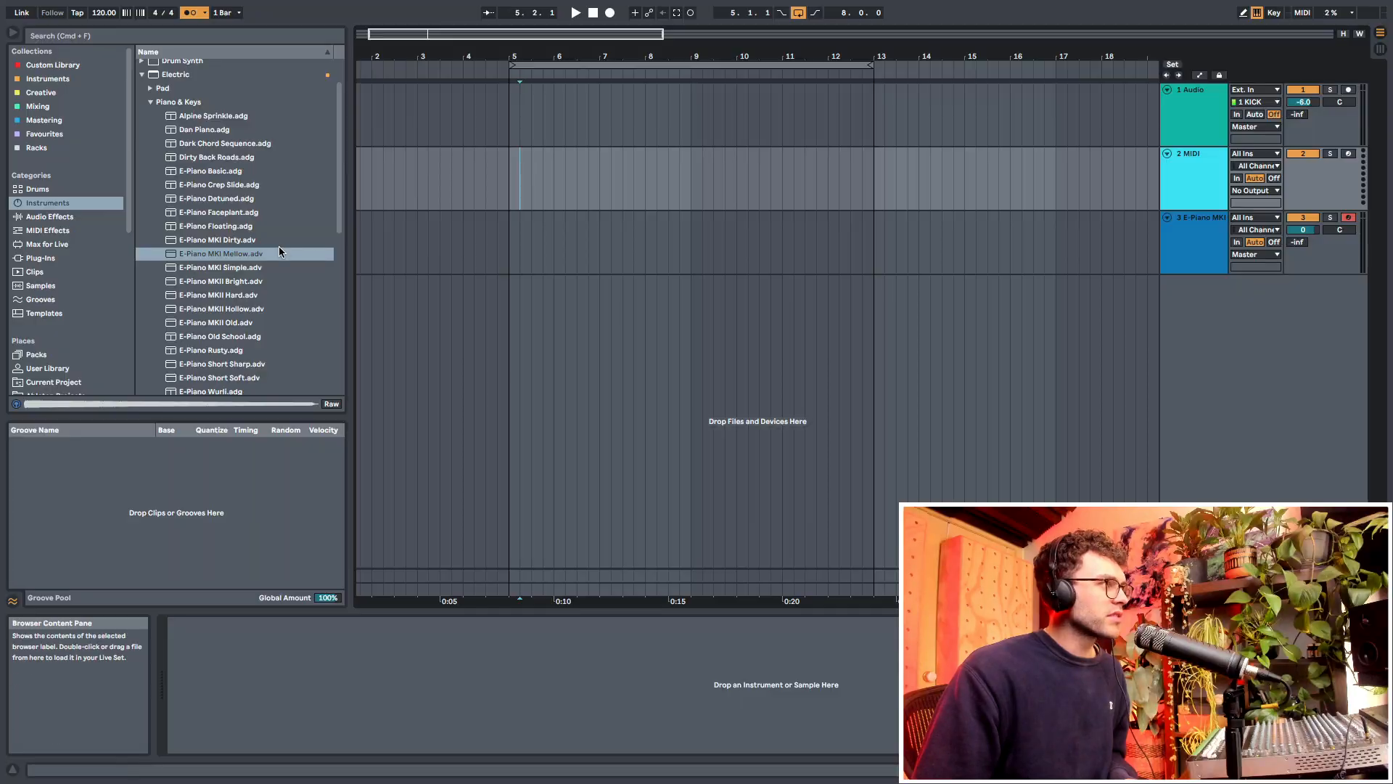
- Create an empty MIDI clip over bars 5 and 6 on the E-Piano track and turn on note preview
left_click(516, 232)
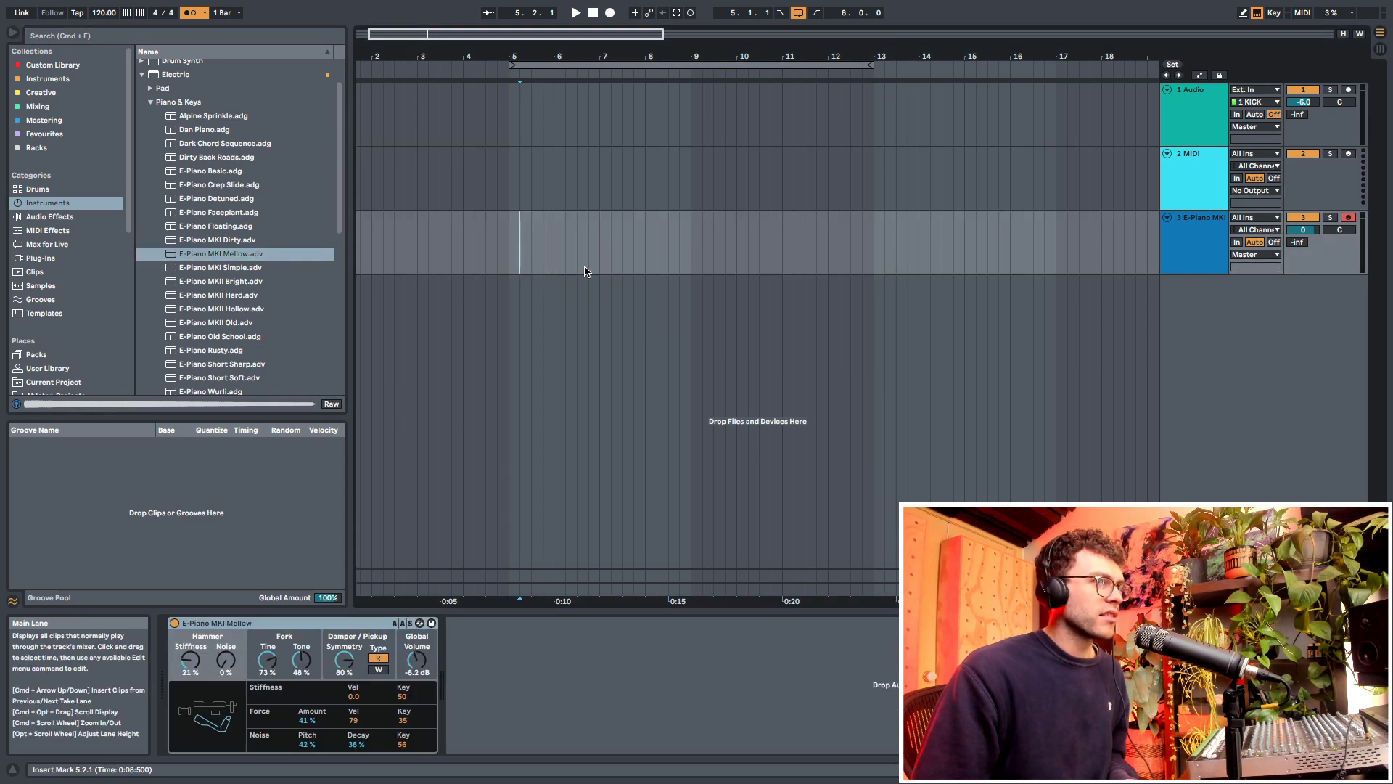
left_click_drag(515, 243, 600, 262)
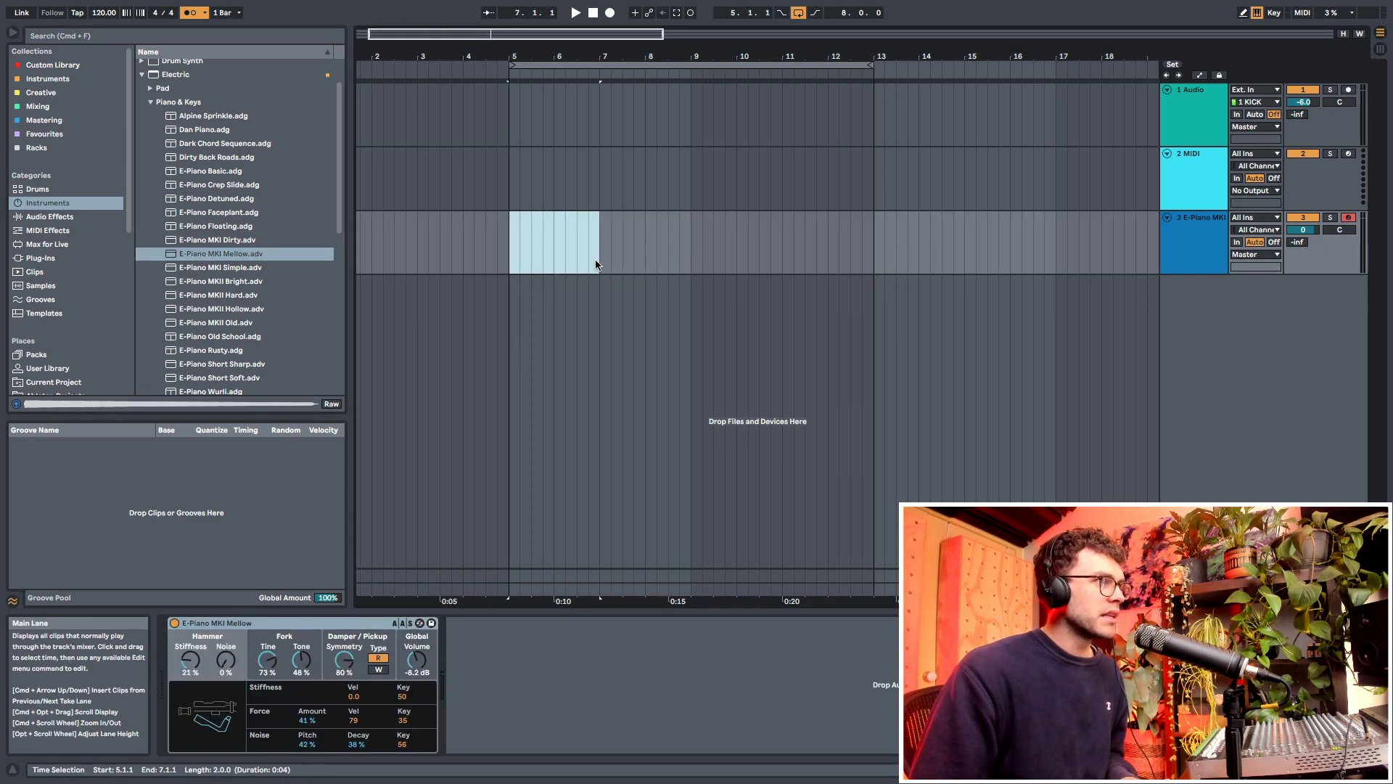
key("super+shift+m")
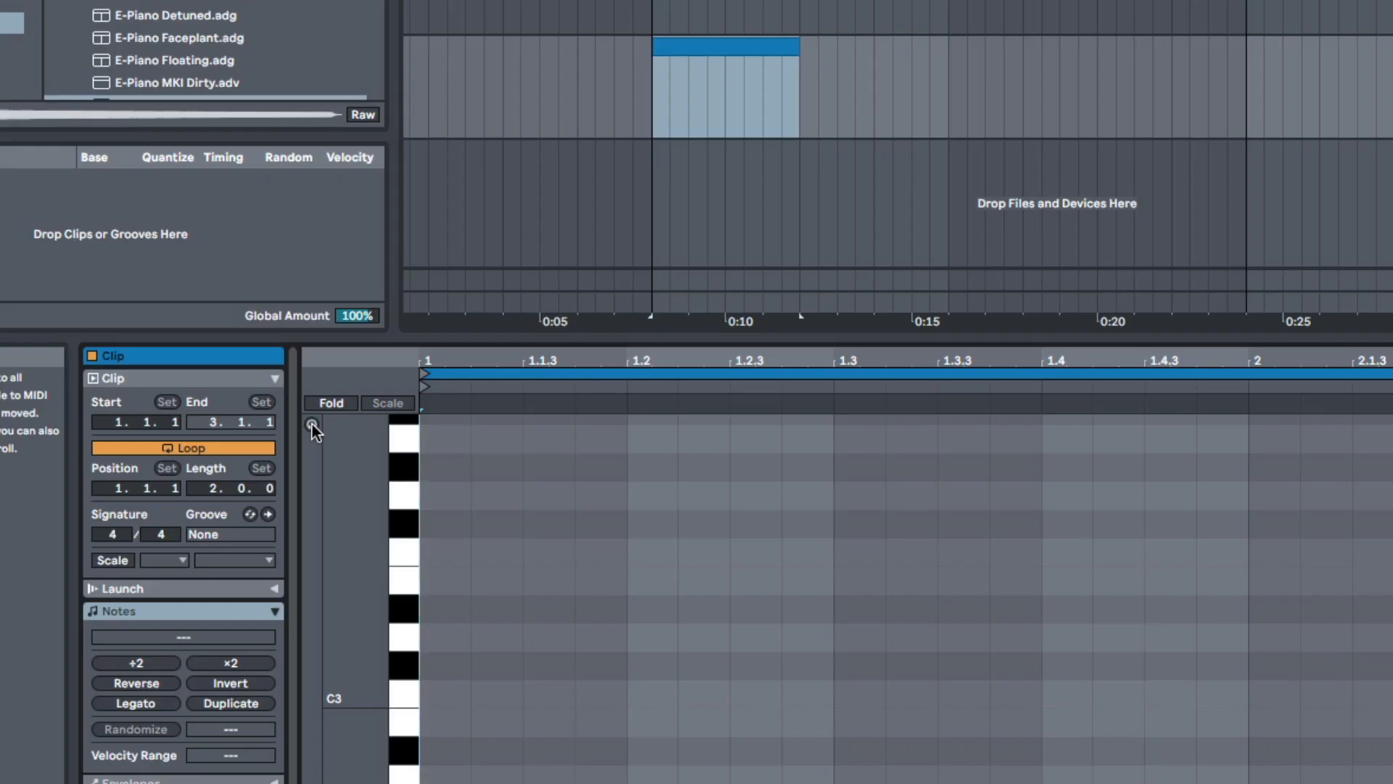
left_click(311, 424)
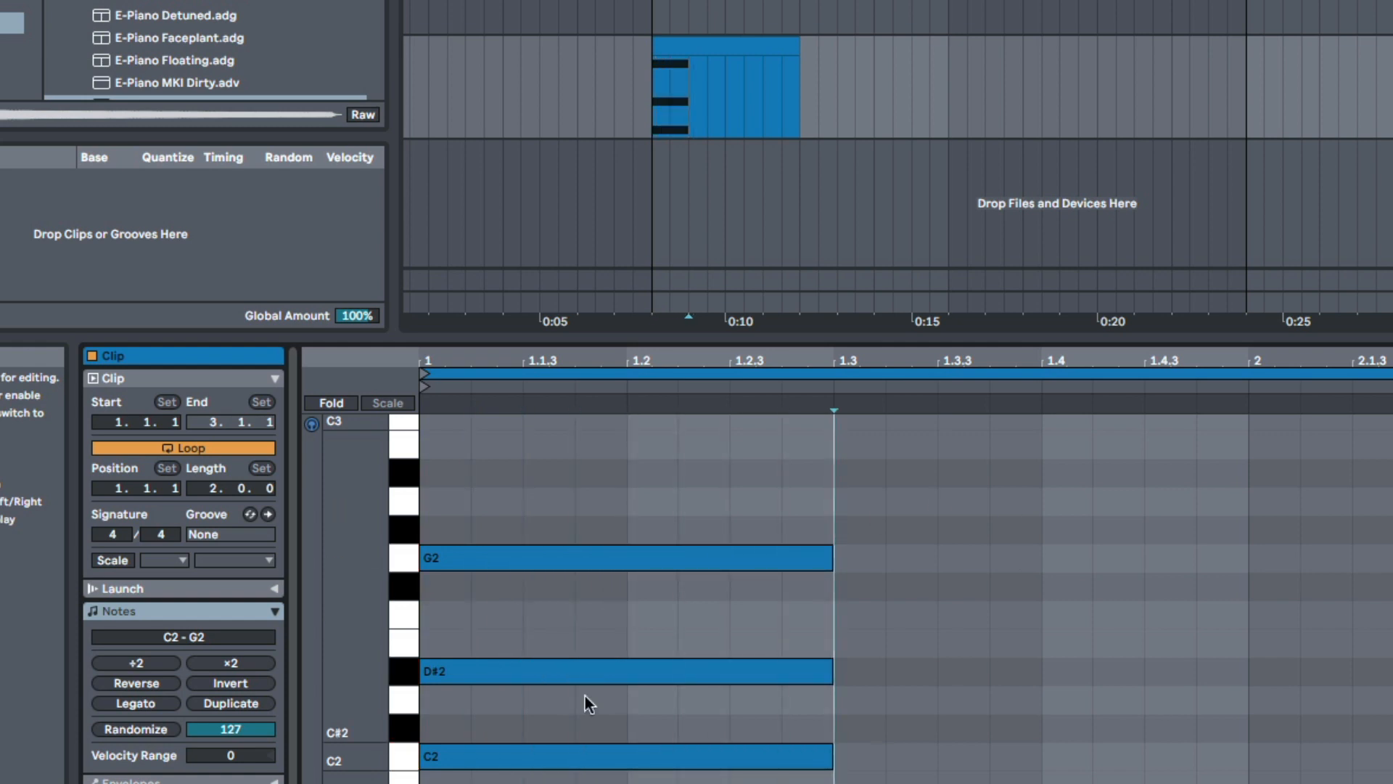
- Fill in the remaining chords up to beat 2.4 and highlight the Minor scale for the clip
left_click_drag(327, 440, 897, 391)
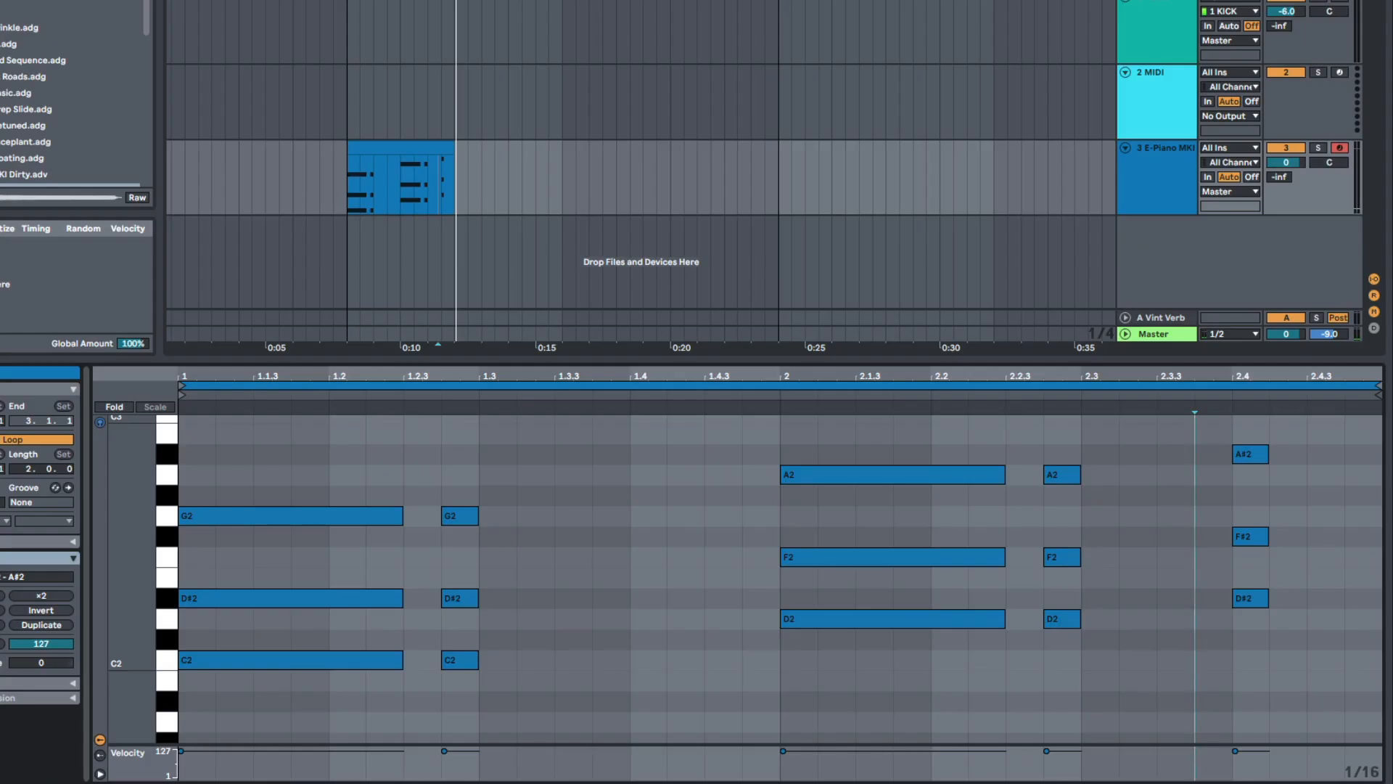
key("k")
left_click(29, 521)
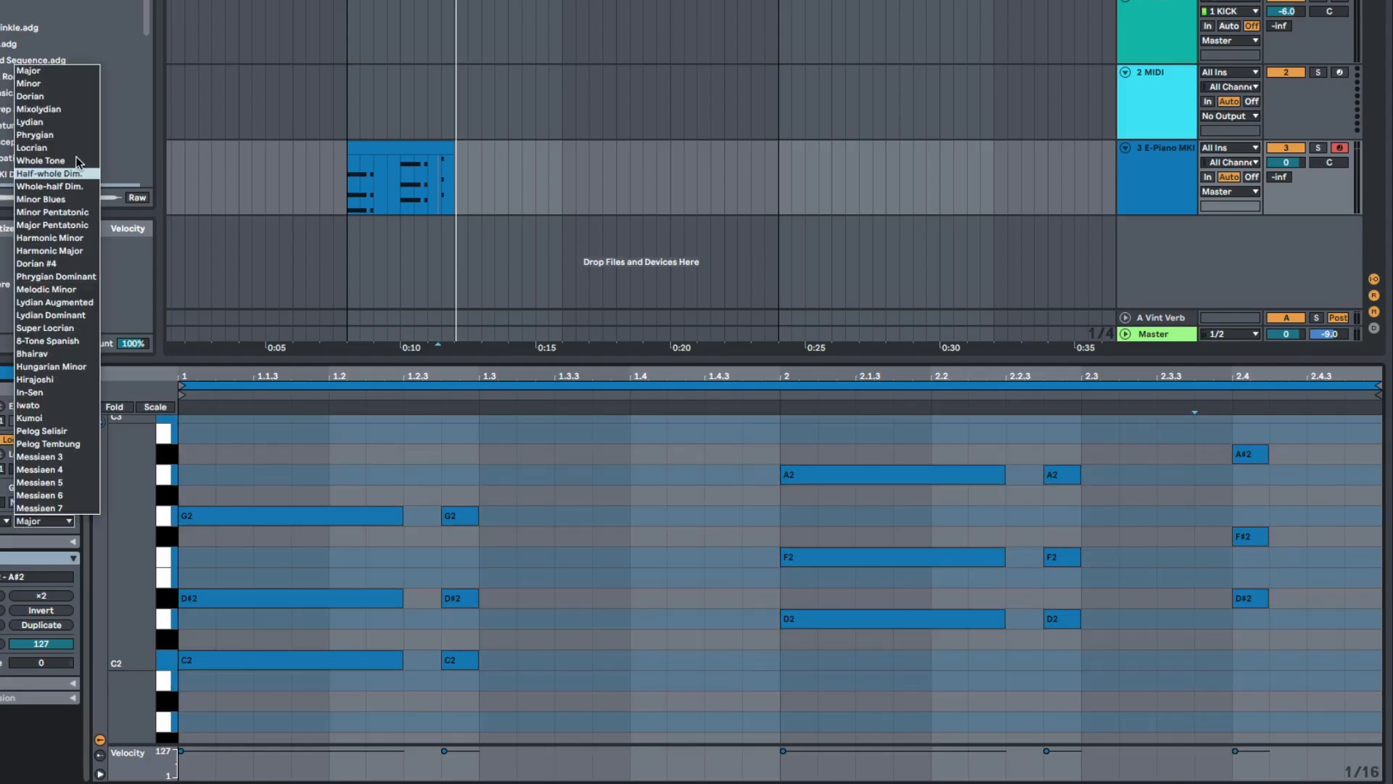
left_click(75, 84)
left_click(620, 571)
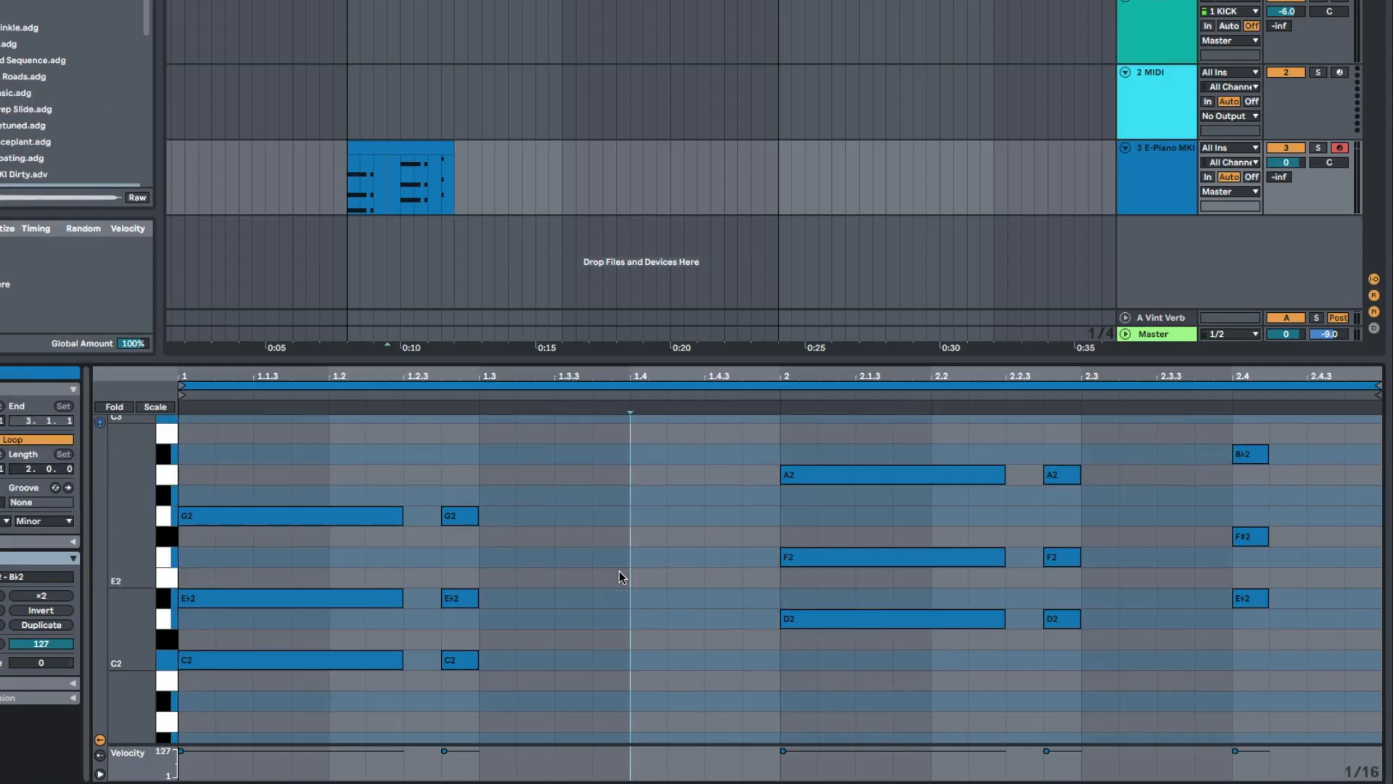
- Raise the two A2 notes of the chords in the clip's second bar to B♭2
scroll(761, 573, "down", 1)
scroll(761, 573, "up", 1)
left_click_drag(714, 431, 1188, 495)
left_click_drag(1003, 476, 1001, 451)
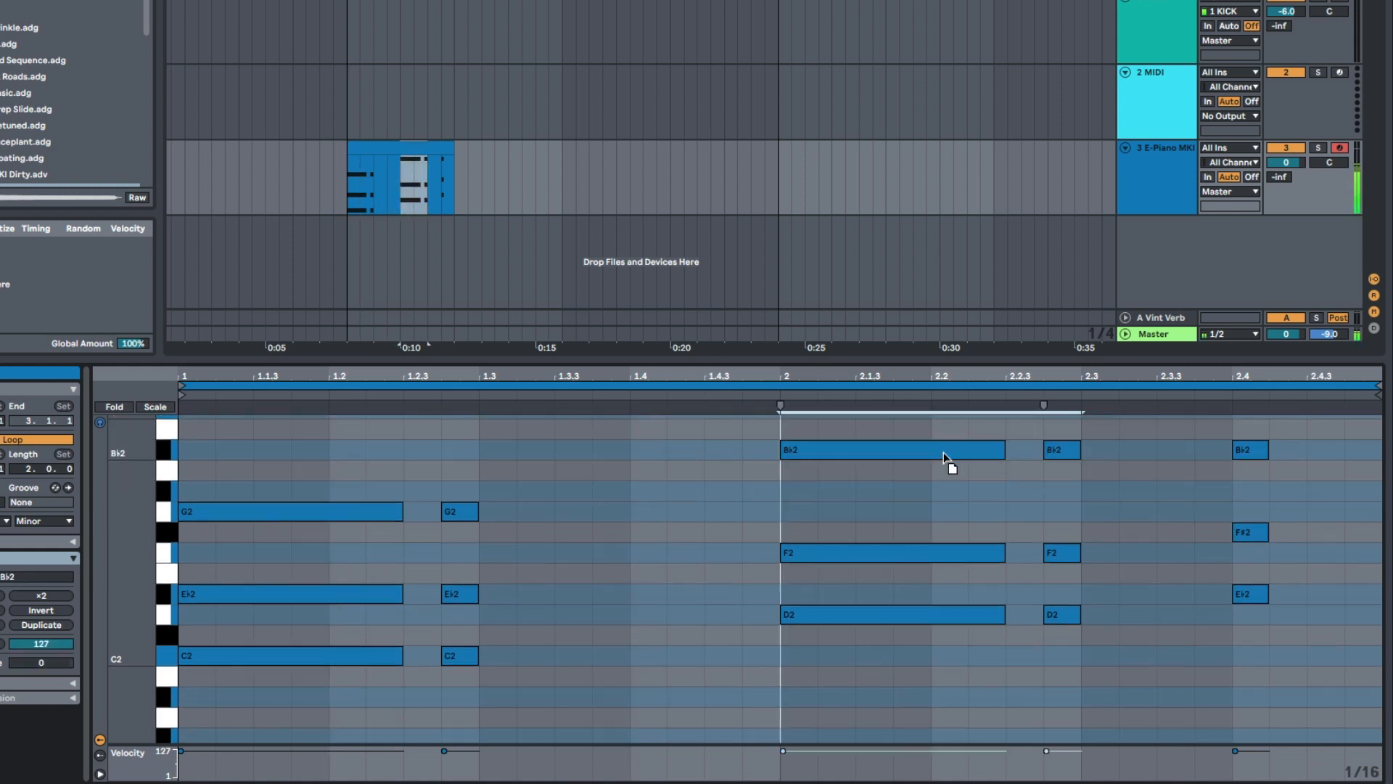
key("space")
left_click(772, 498)
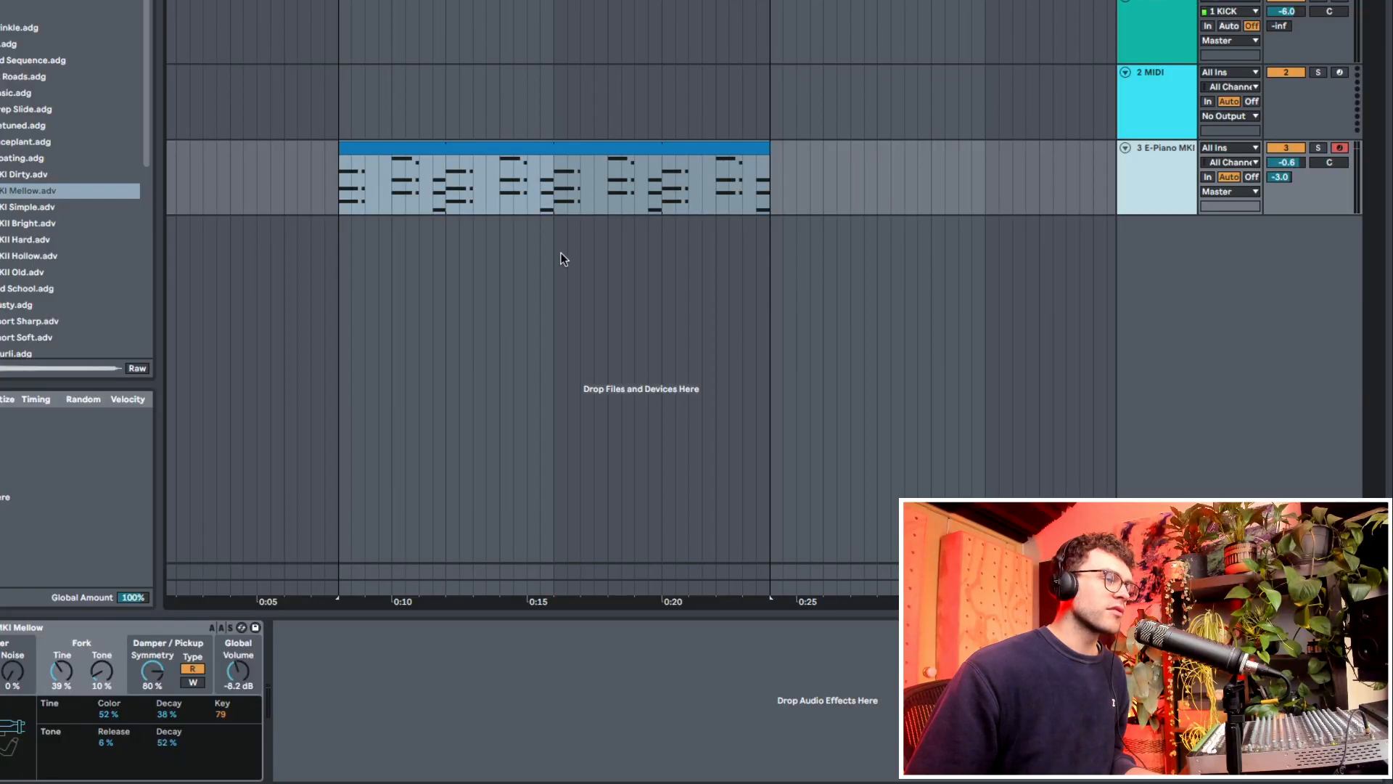
- Duplicate the E-Piano track with its clip and open the duplicated clip's notes for editing
key("ctrl+d")
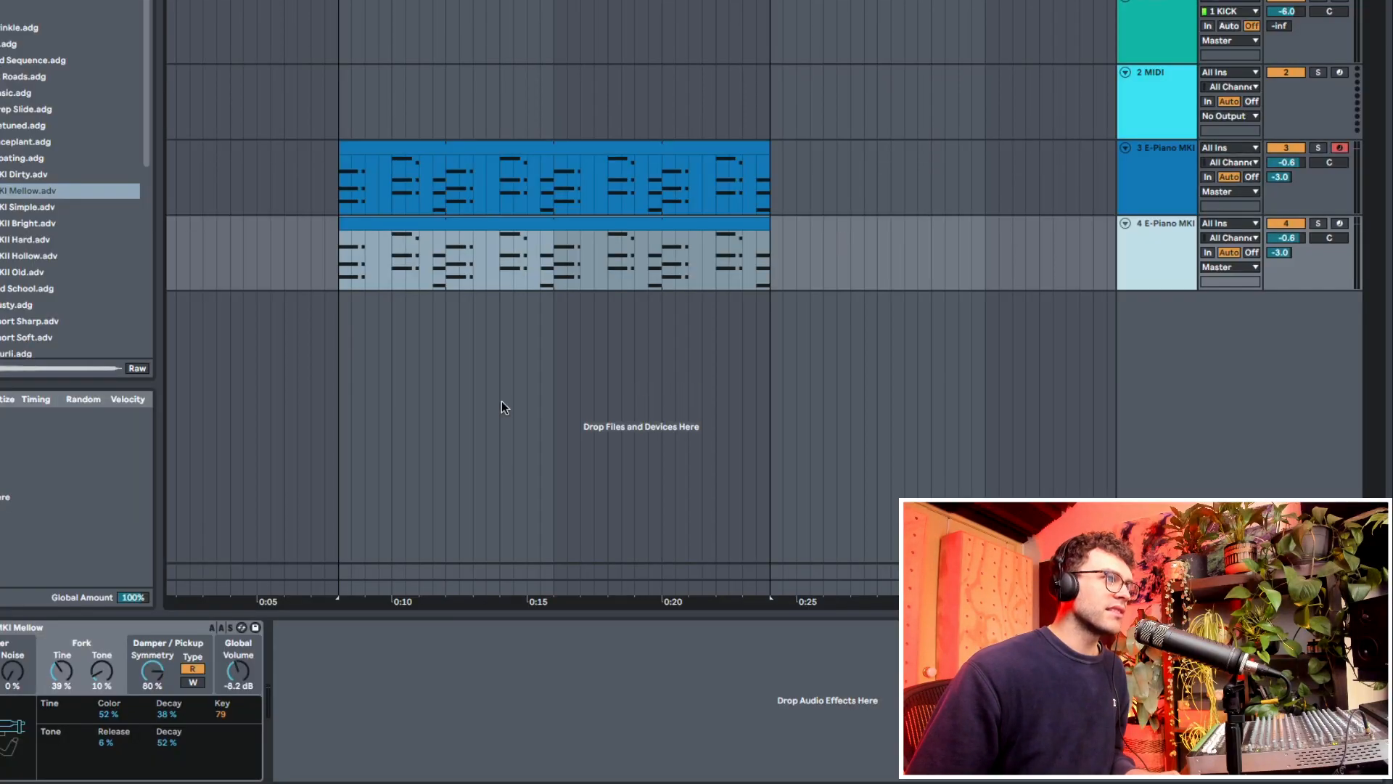
double_click(464, 228)
scroll(511, 602, "down", 3)
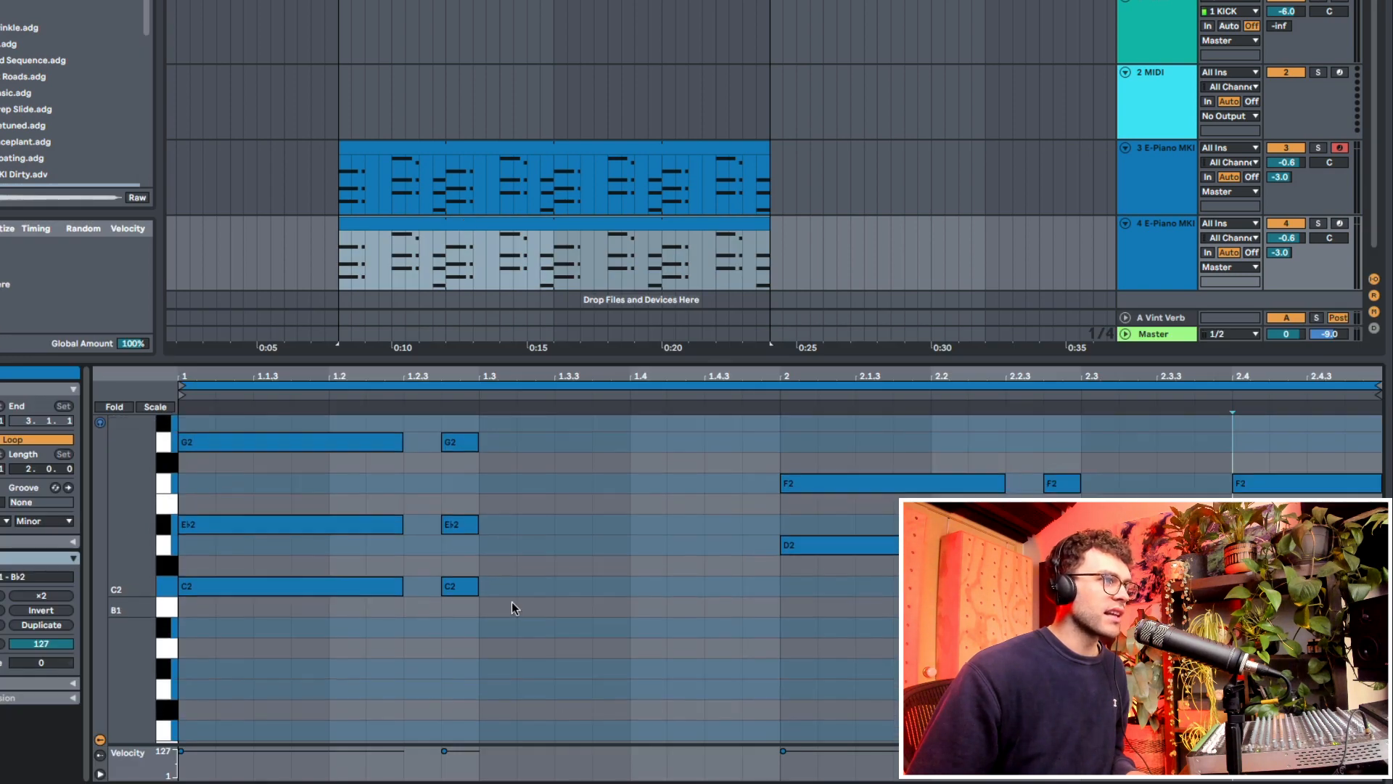
- Delete the G2 and E♭2 notes above both C2 notes in the duplicated clip's first bar
scroll(499, 573, "up", 2)
scroll(494, 571, "down", 3)
scroll(473, 543, "up", 4)
scroll(471, 537, "down", 1)
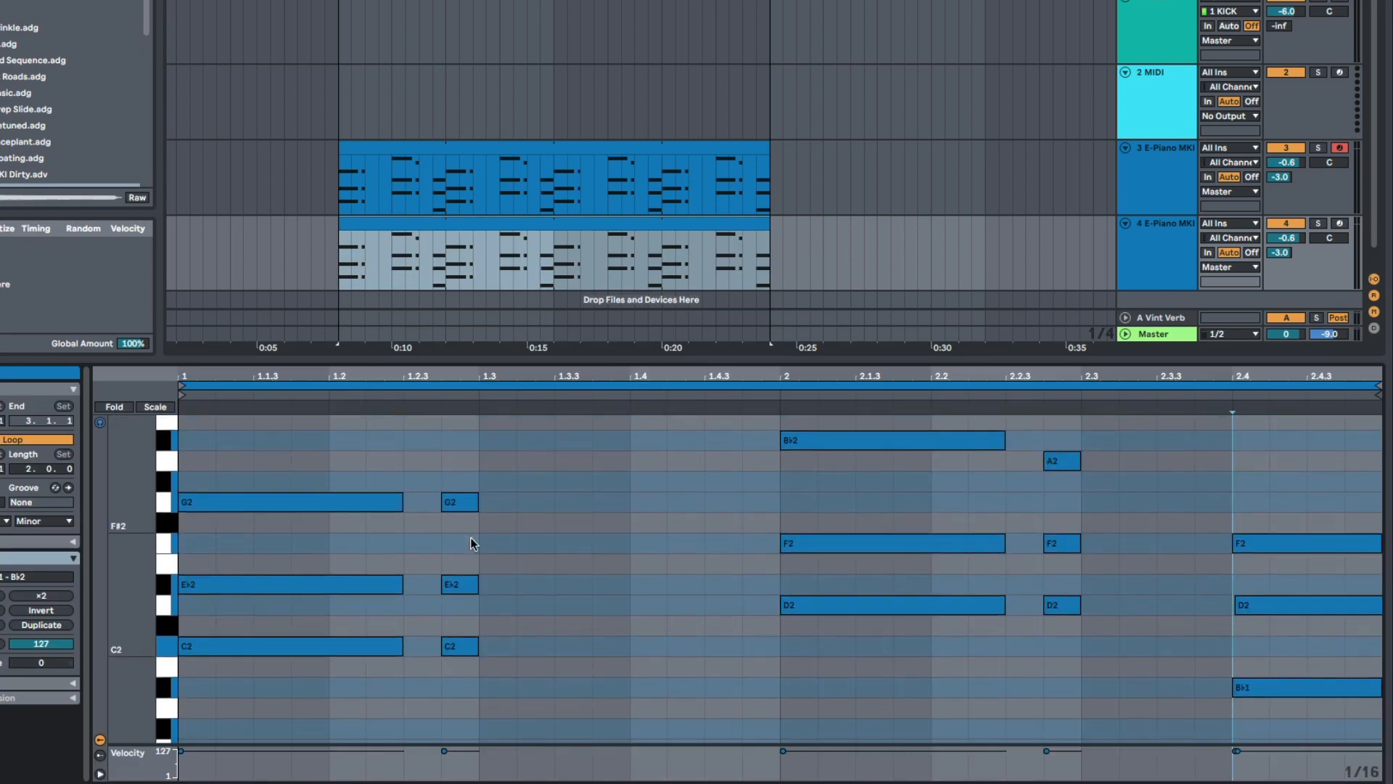
scroll(392, 508, "up", 1)
left_click_drag(303, 473, 516, 634)
key("Delete")
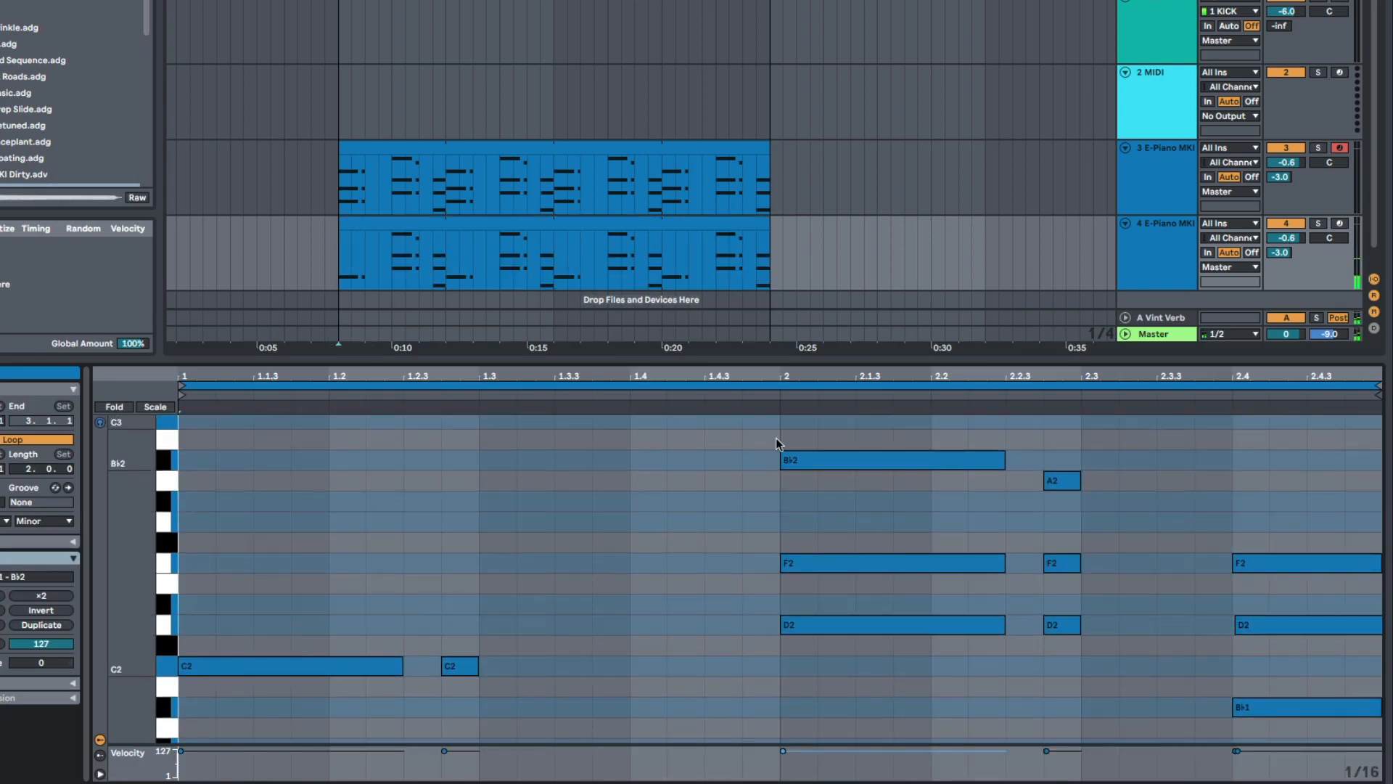
- Delete the upper notes of the second-bar chords, keeping only the D2 notes and the B♭1 at 2.4
left_click_drag(777, 437, 1125, 577)
key("Delete")
left_click_drag(1244, 521, 1276, 663)
key("Delete")
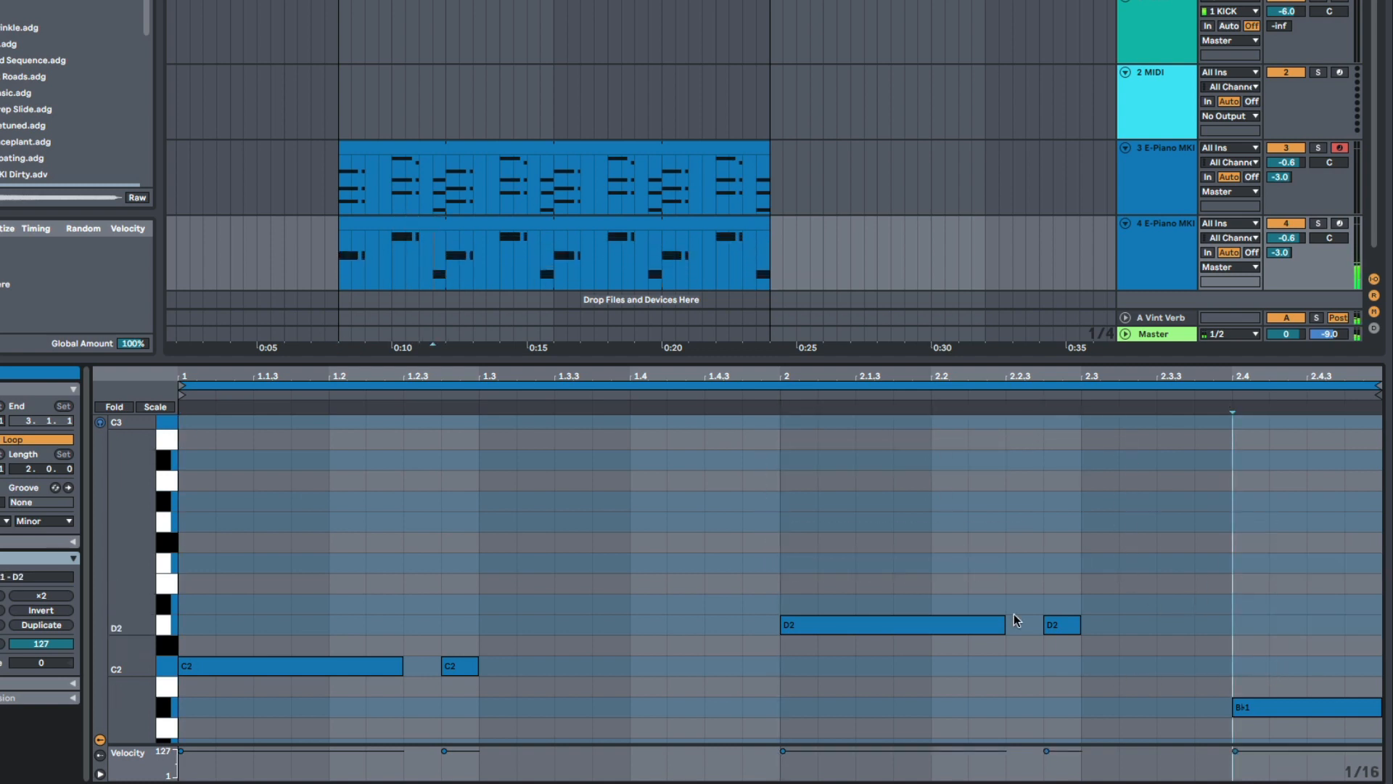
- Play the arrangement to hear the duplicated clip's root notes beneath the E-Piano chords
scroll(612, 629, "down", 2)
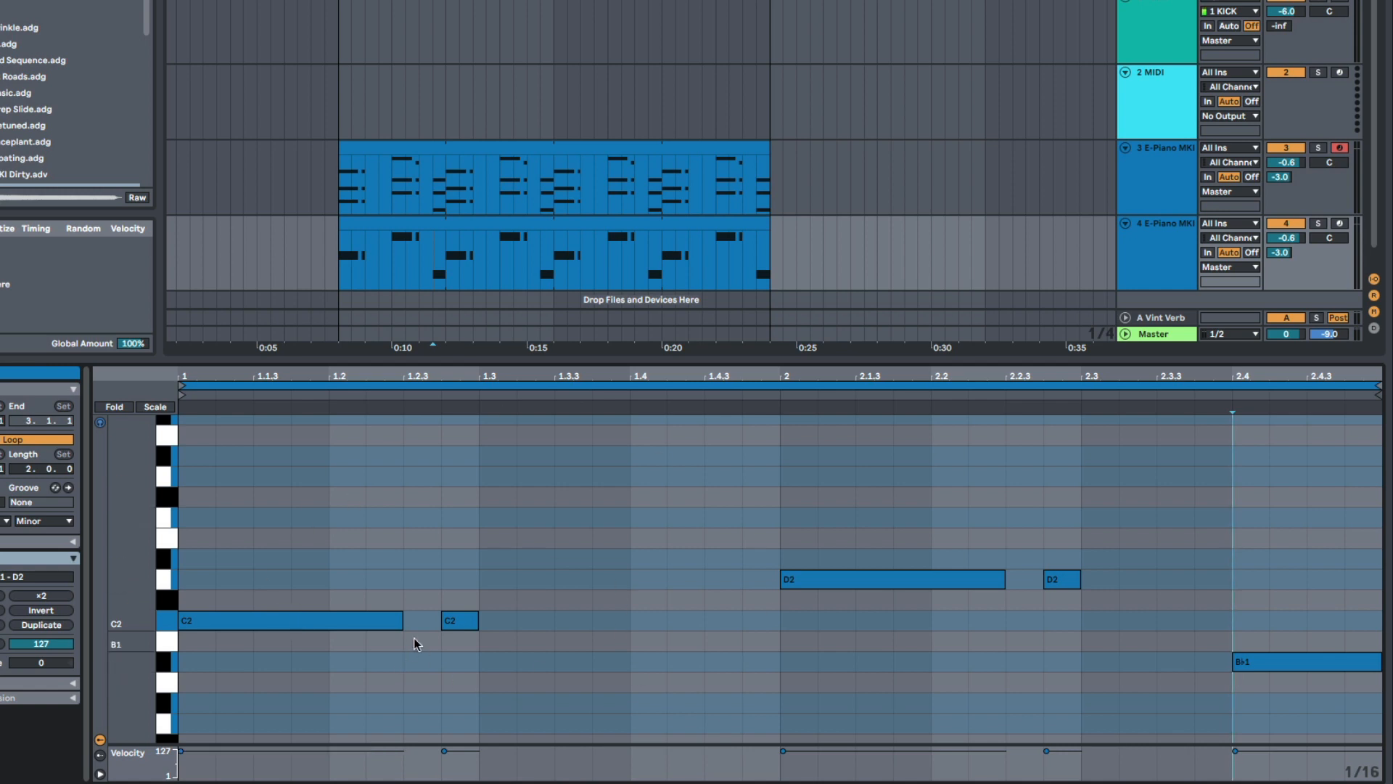
key("space")
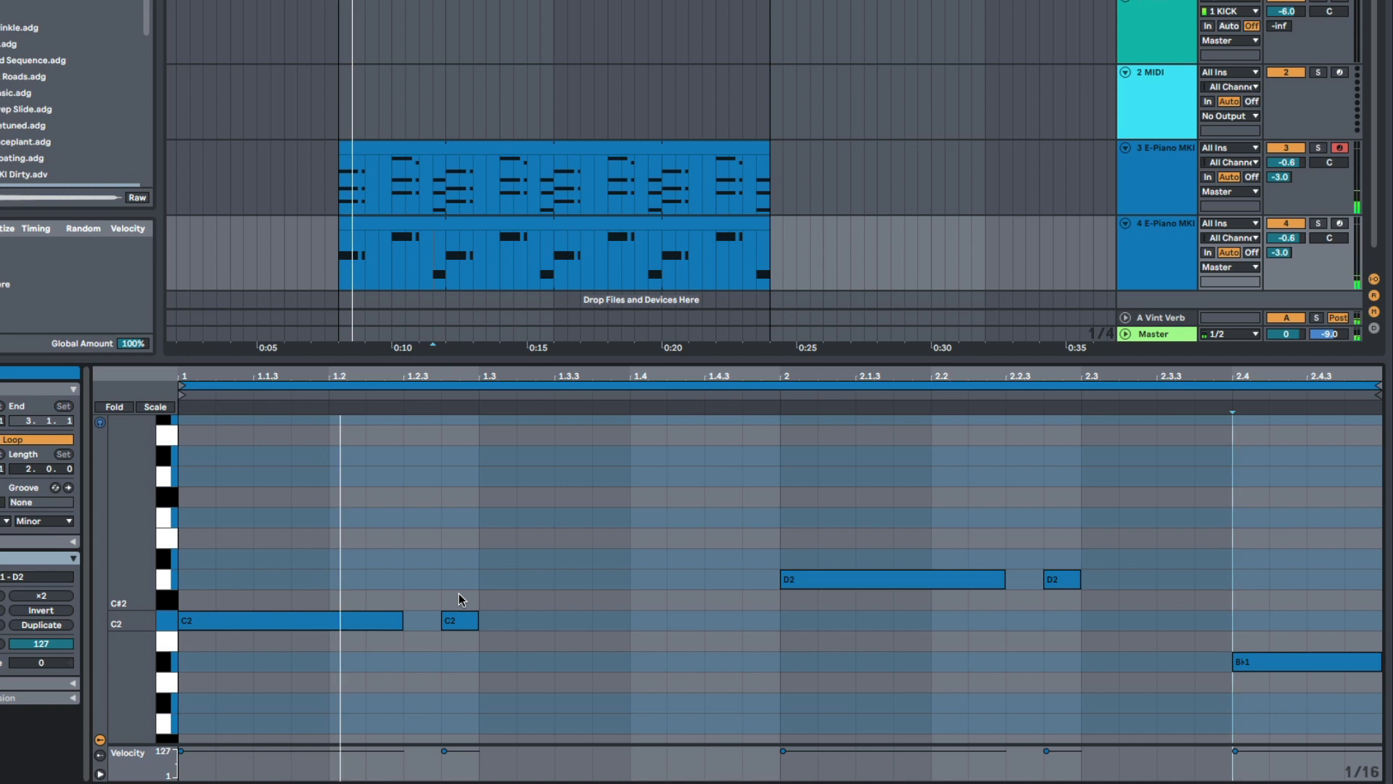
left_click(333, 577)
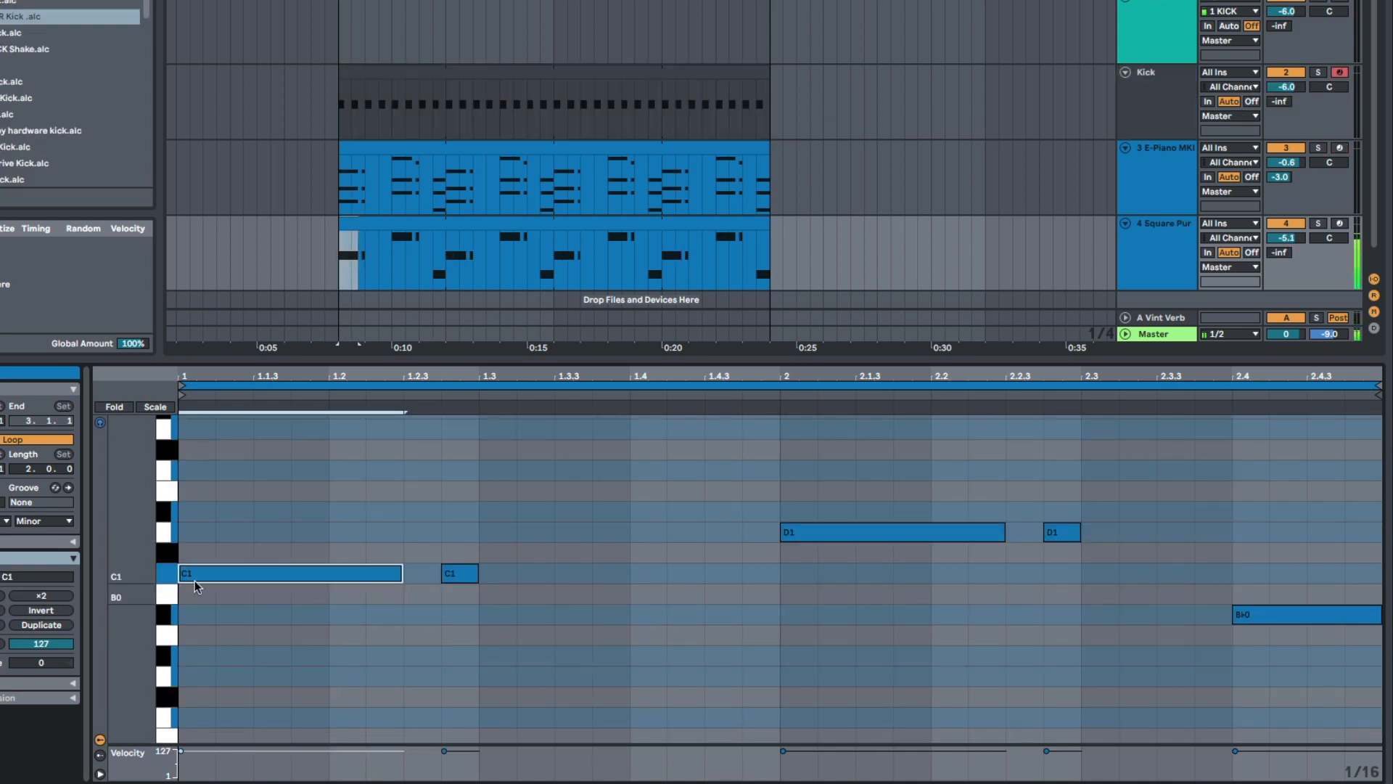
- Trim the first C1 bass note to run from 1.1.3 to 1.2 and duplicate it three times across the first bar
left_click_drag(195, 582, 326, 574)
left_click_drag(475, 572, 329, 573)
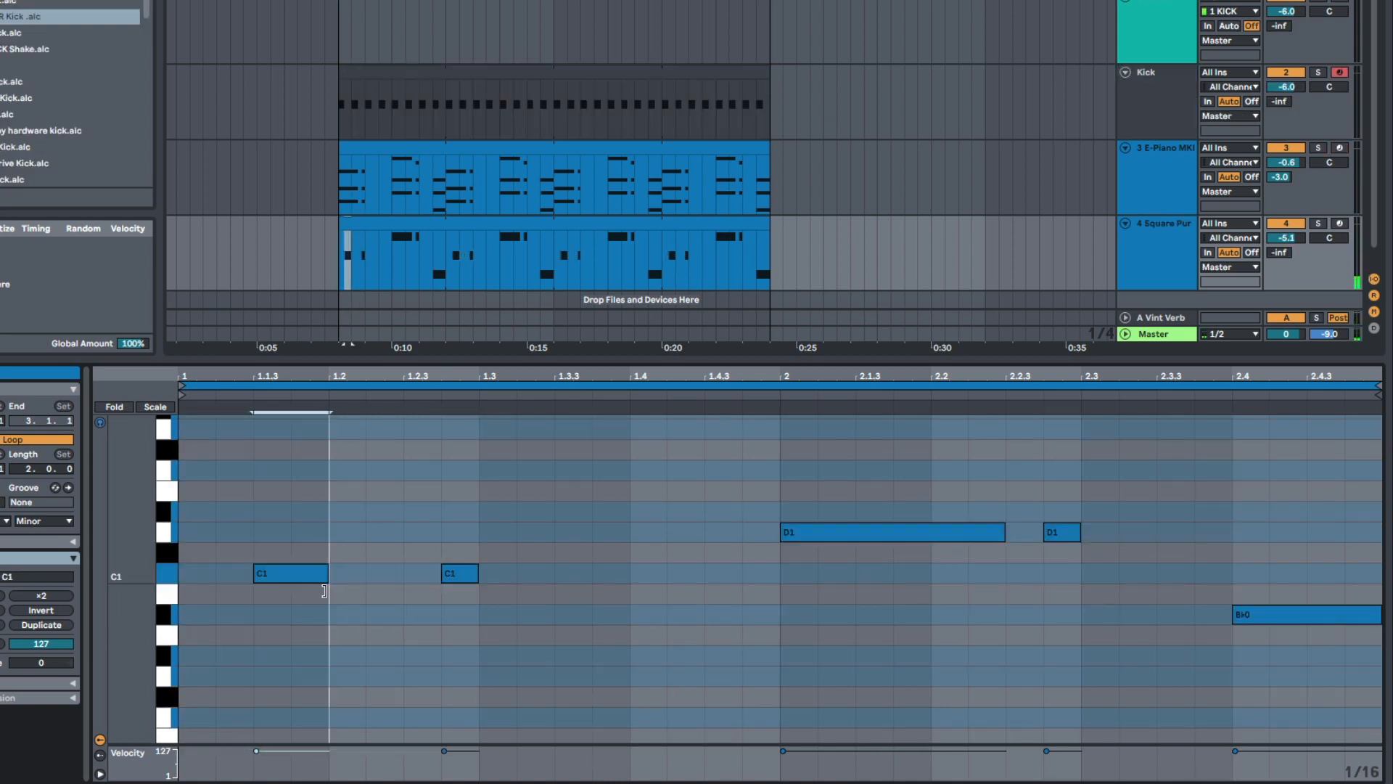
left_click(333, 524)
key("ctrl+d")
key("ctrl+d")
key("ctrl+d")
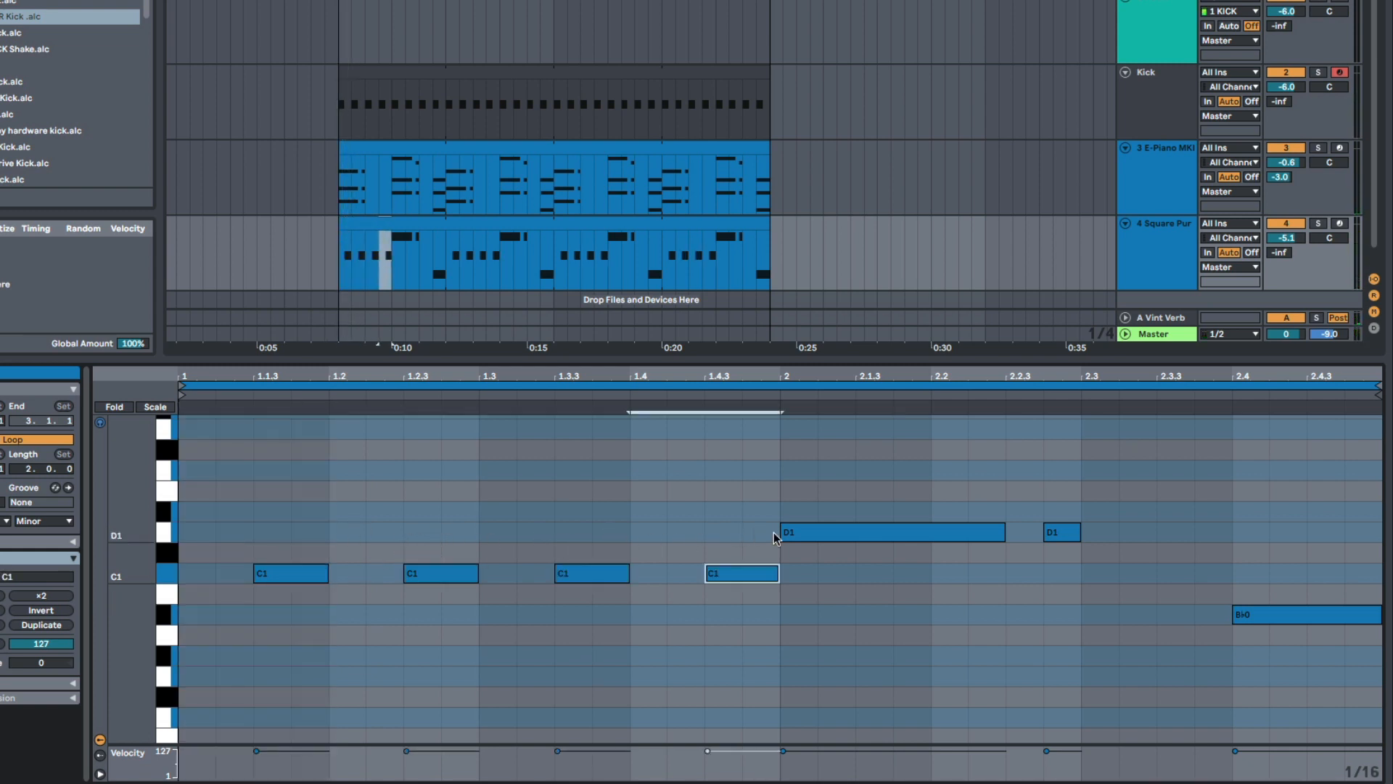
left_click(797, 533)
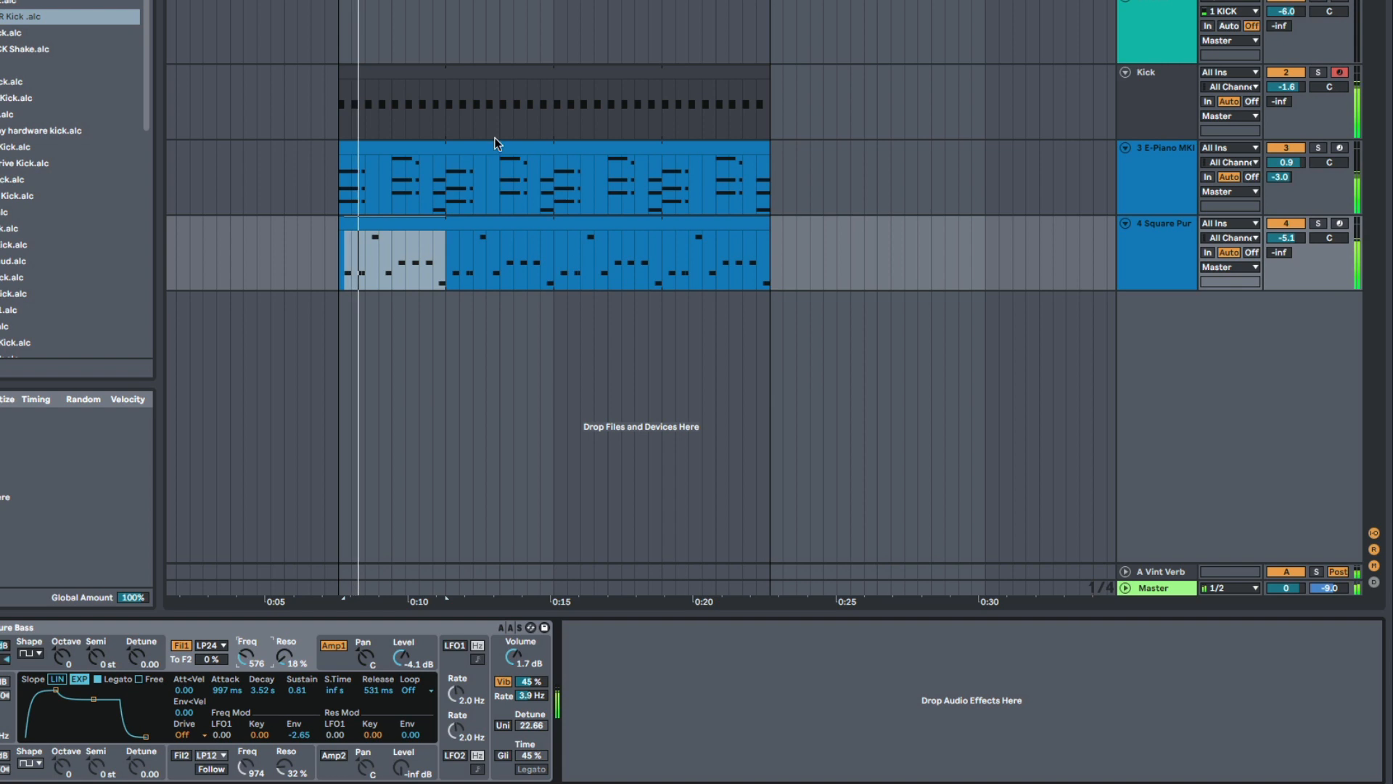
- Compare the E-Piano chord clip with the Square Pure bass clip while the loop plays
left_click(492, 145)
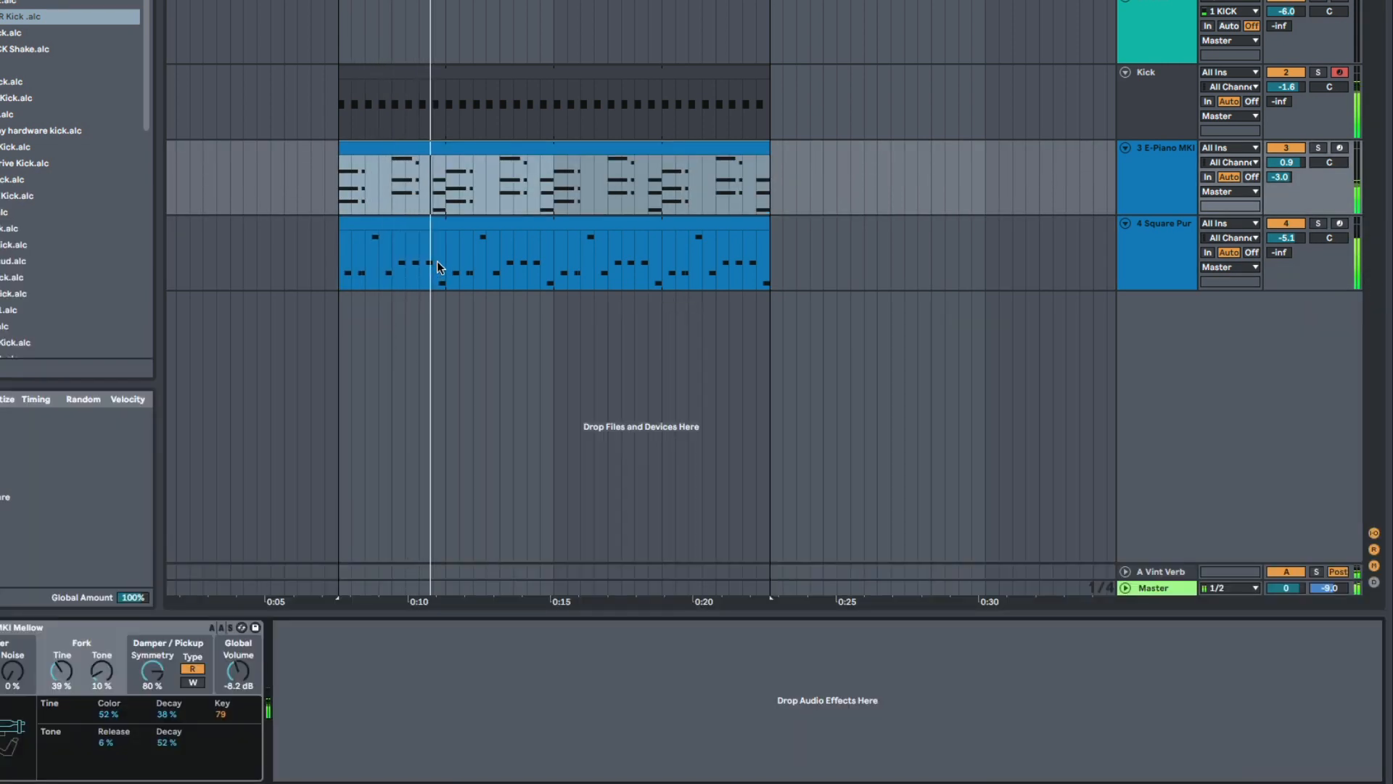
left_click(437, 268)
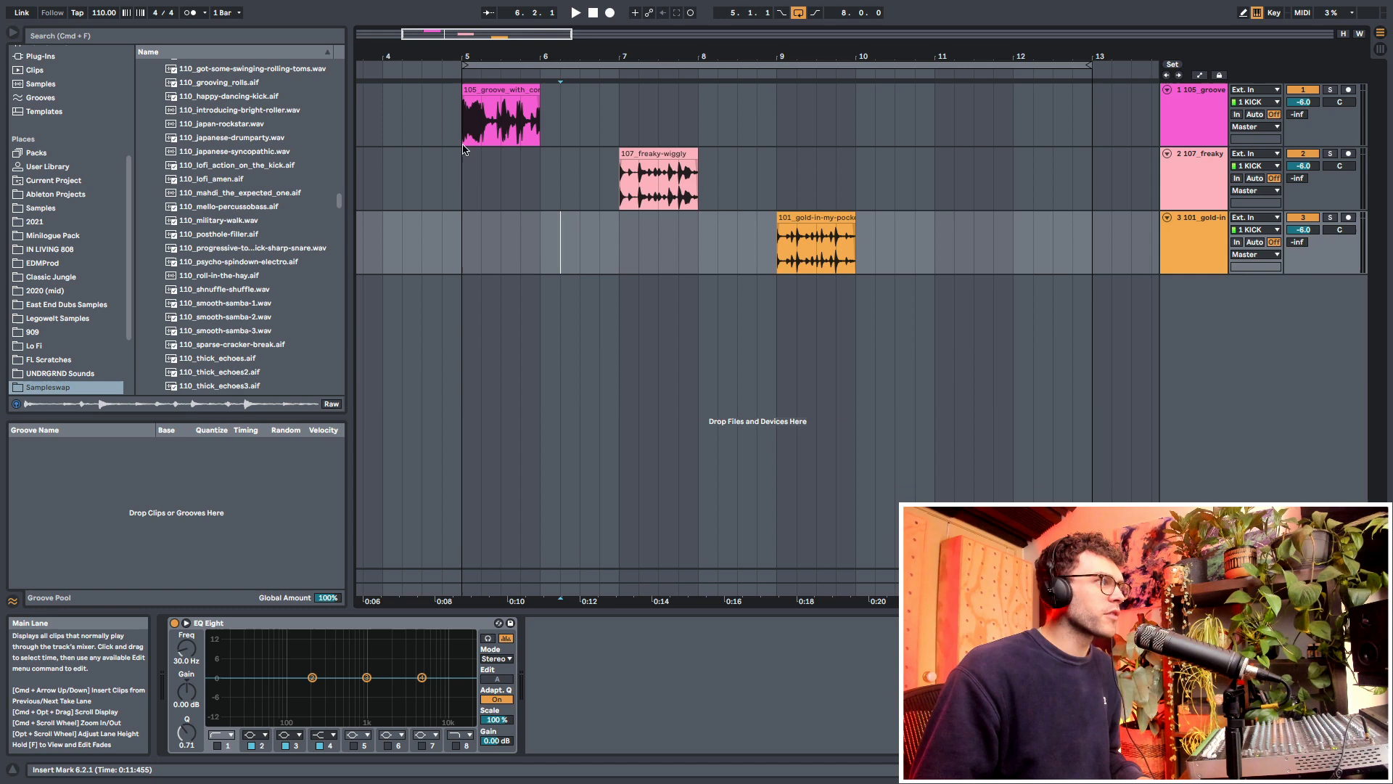
- Play the 105, 107 and 101 drum loop clips from bar 5 onward
left_click(464, 144)
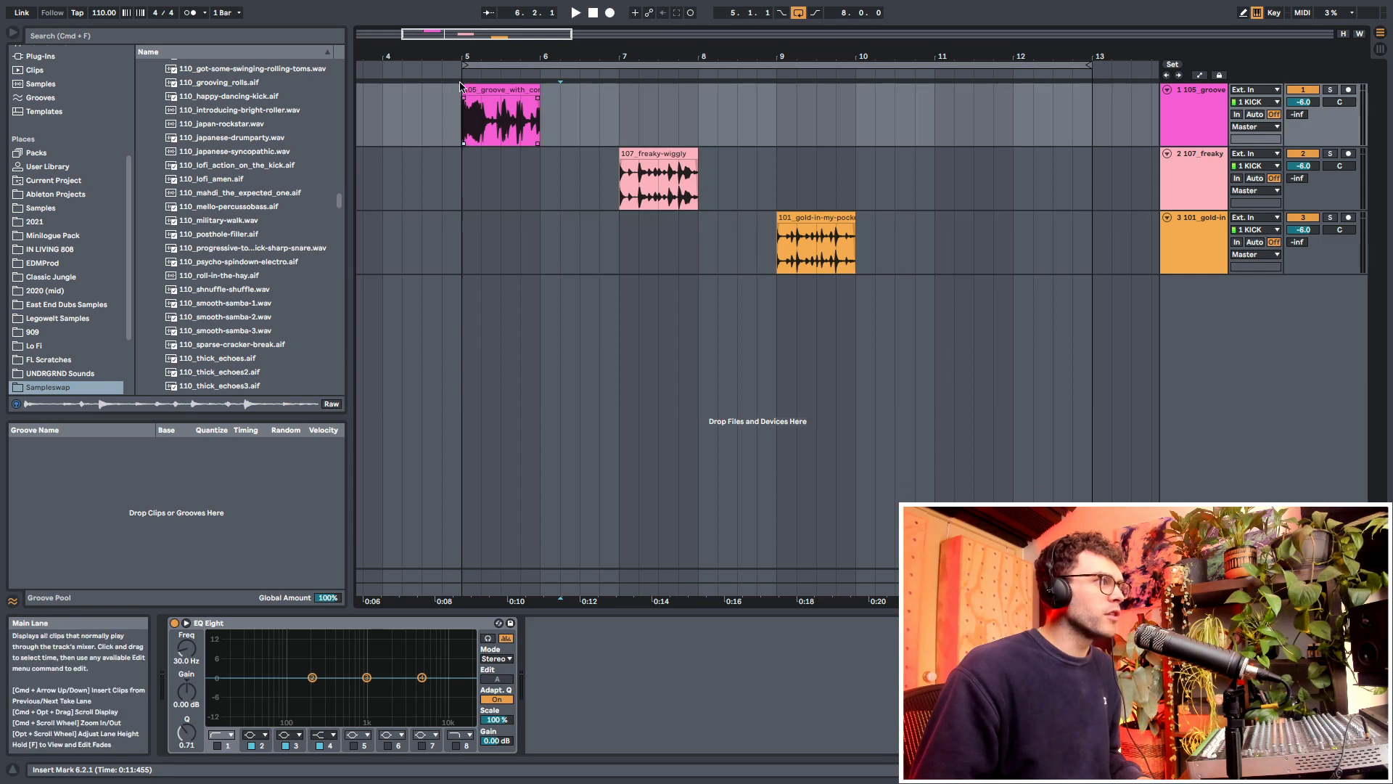
key("space")
left_click(621, 72)
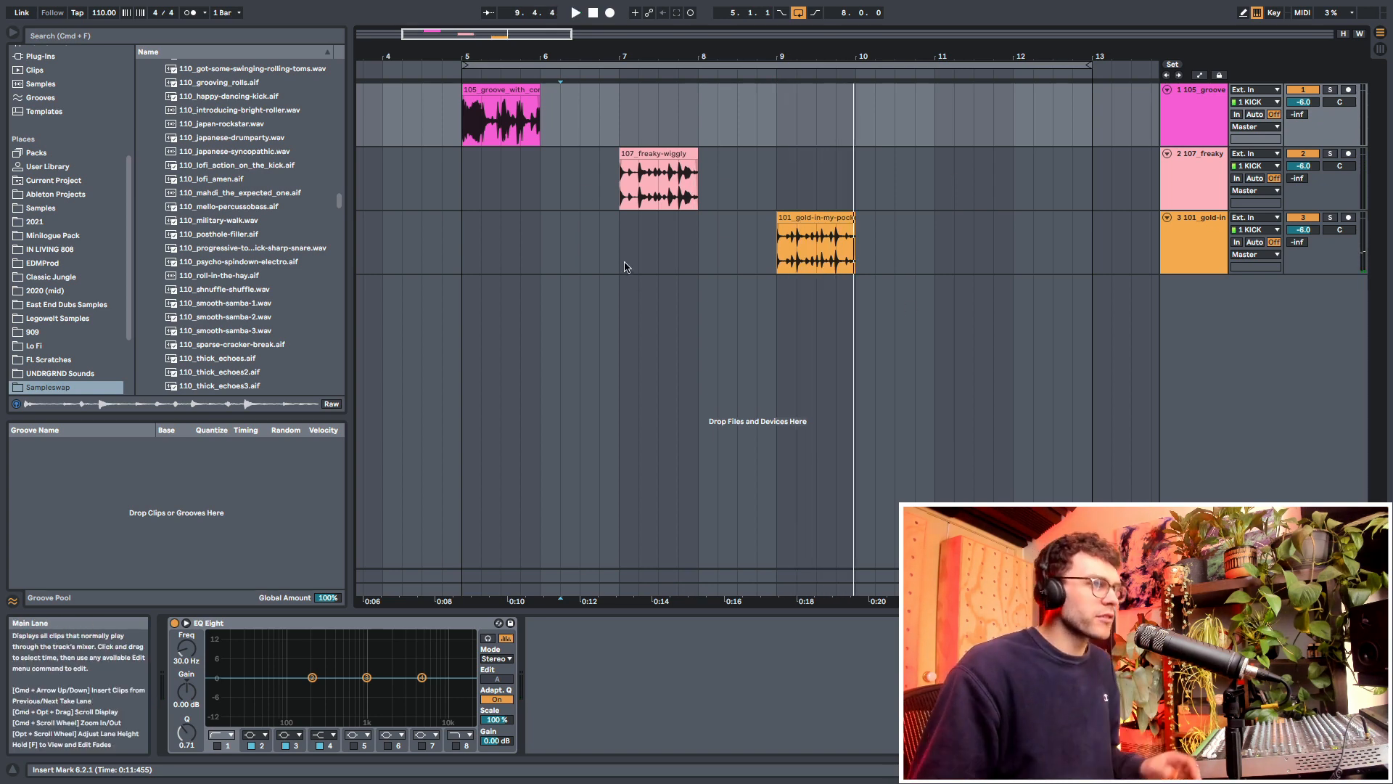
- Copy the first beat of the 107_freaky-wiggly clip to 7.3 and extend the copy's start back to 7.2.3
left_click_drag(653, 53, 656, 110)
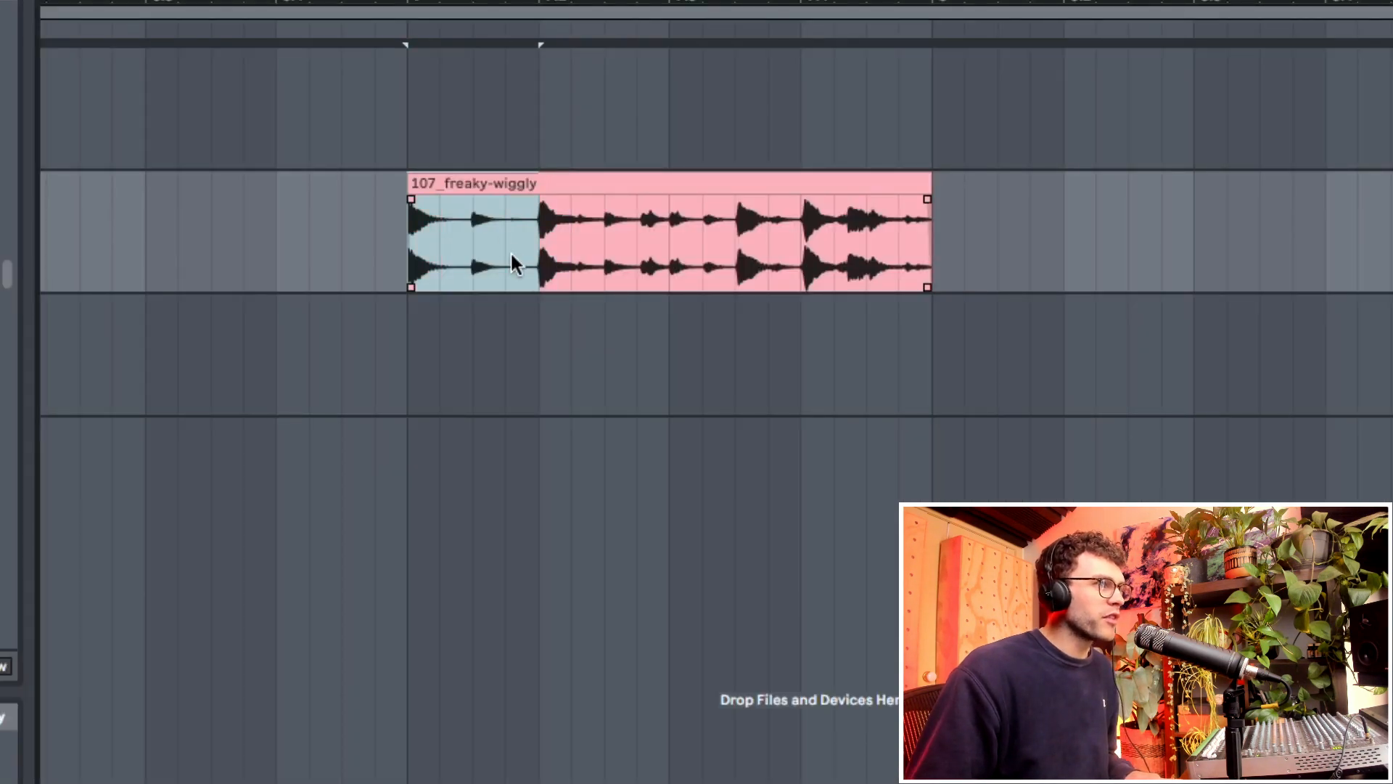
left_click_drag(490, 185, 747, 302)
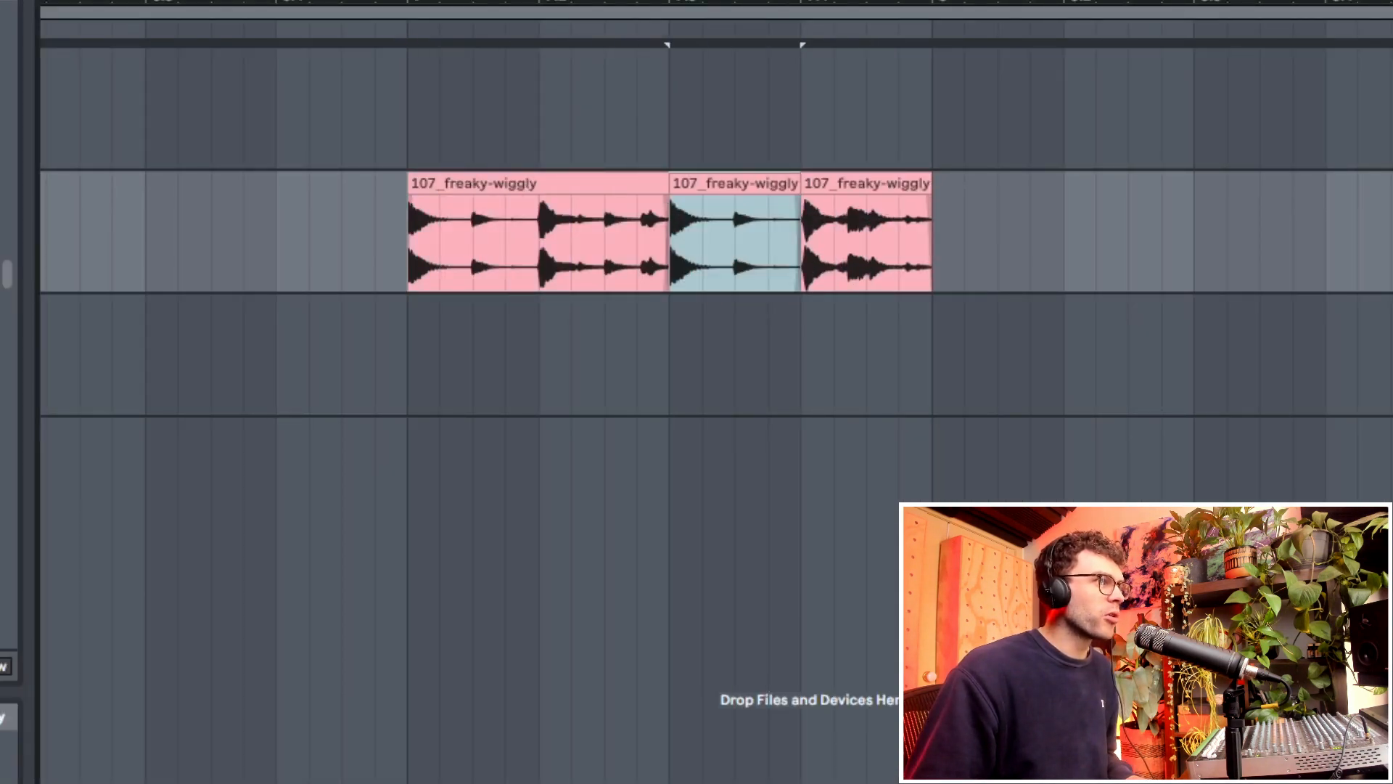
left_click_drag(645, 3, 644, 54)
left_click_drag(681, 188, 584, 187)
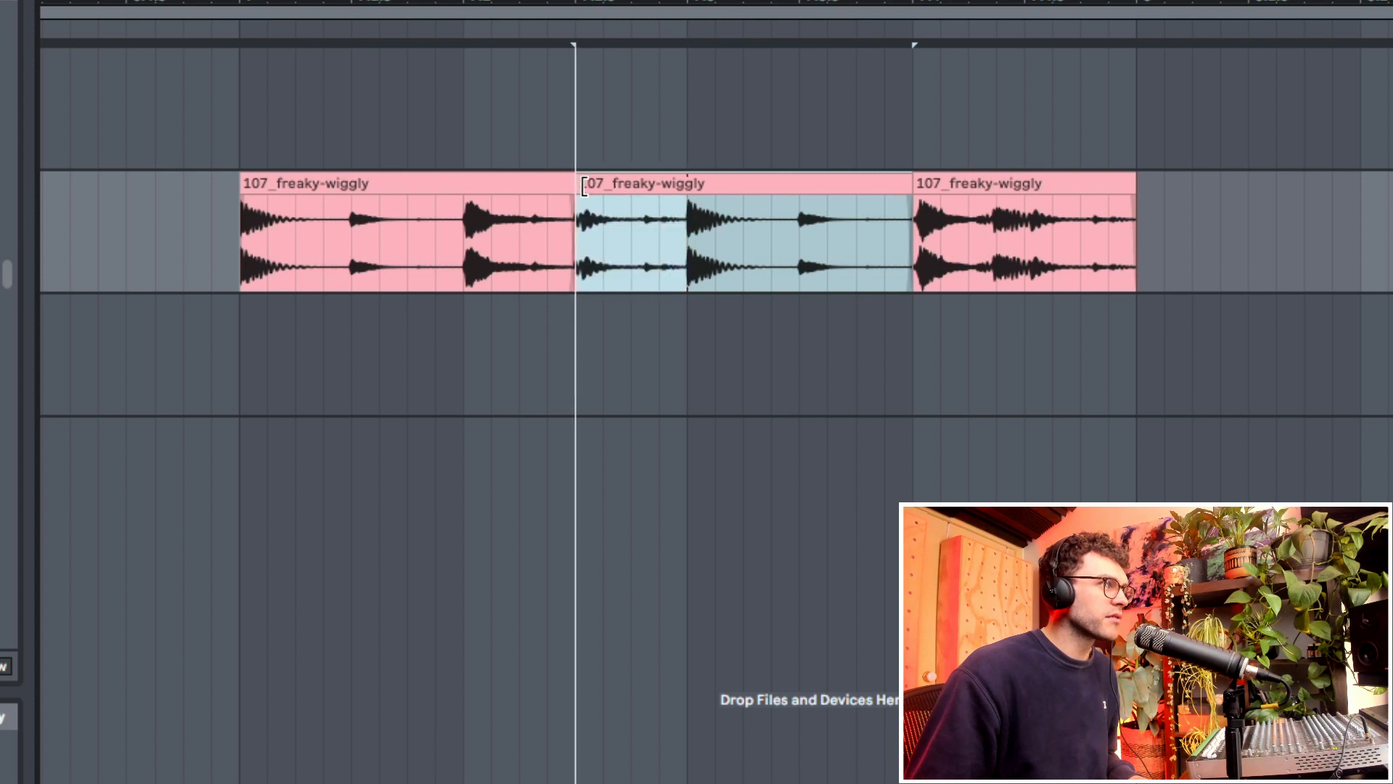
- Rearrange the 107_freaky-wiggly loop with short sixteenth-note slices at 7.2.3 and 7.2.4, playing it back to check
left_click(238, 268)
key("space")
left_click_drag(691, 231, 770, 254)
left_click(629, 263)
key("space")
key("super+v")
left_click_drag(713, 185, 883, 186)
left_click_drag(916, 186, 688, 201)
left_click(403, 264)
key("space")
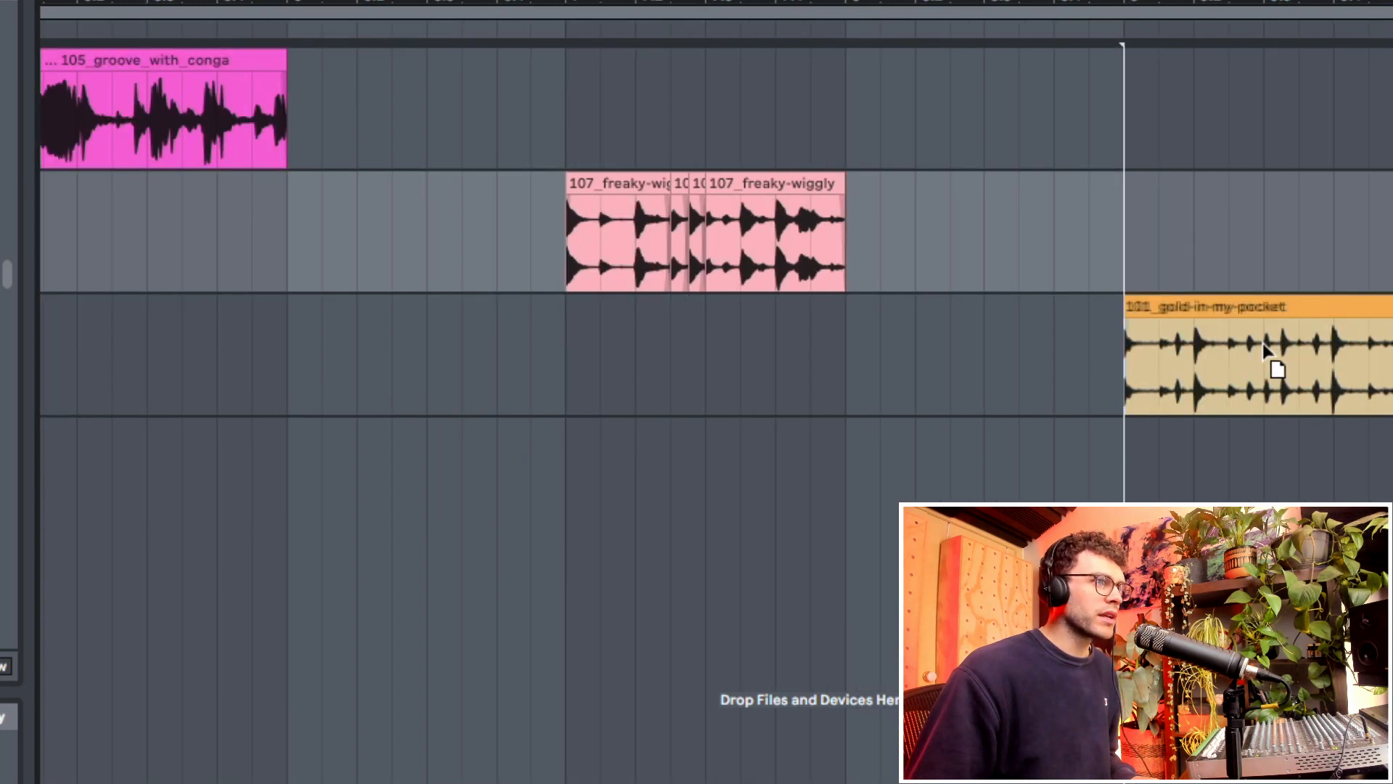
- Move the 101_gold-in-my-pocket clip to bar 7, directly beneath the sliced 107_freaky-wiggly loop
left_click_drag(1262, 341, 706, 357)
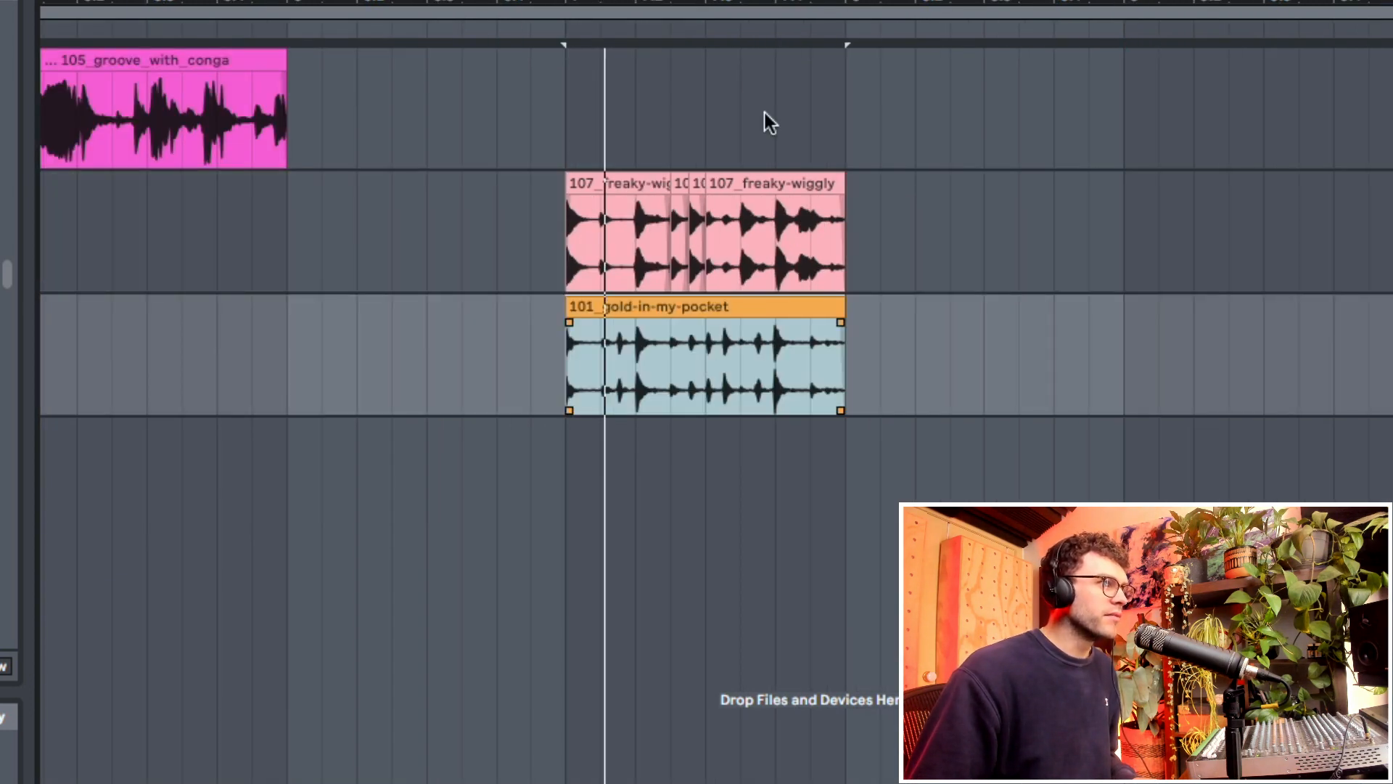
key("plus")
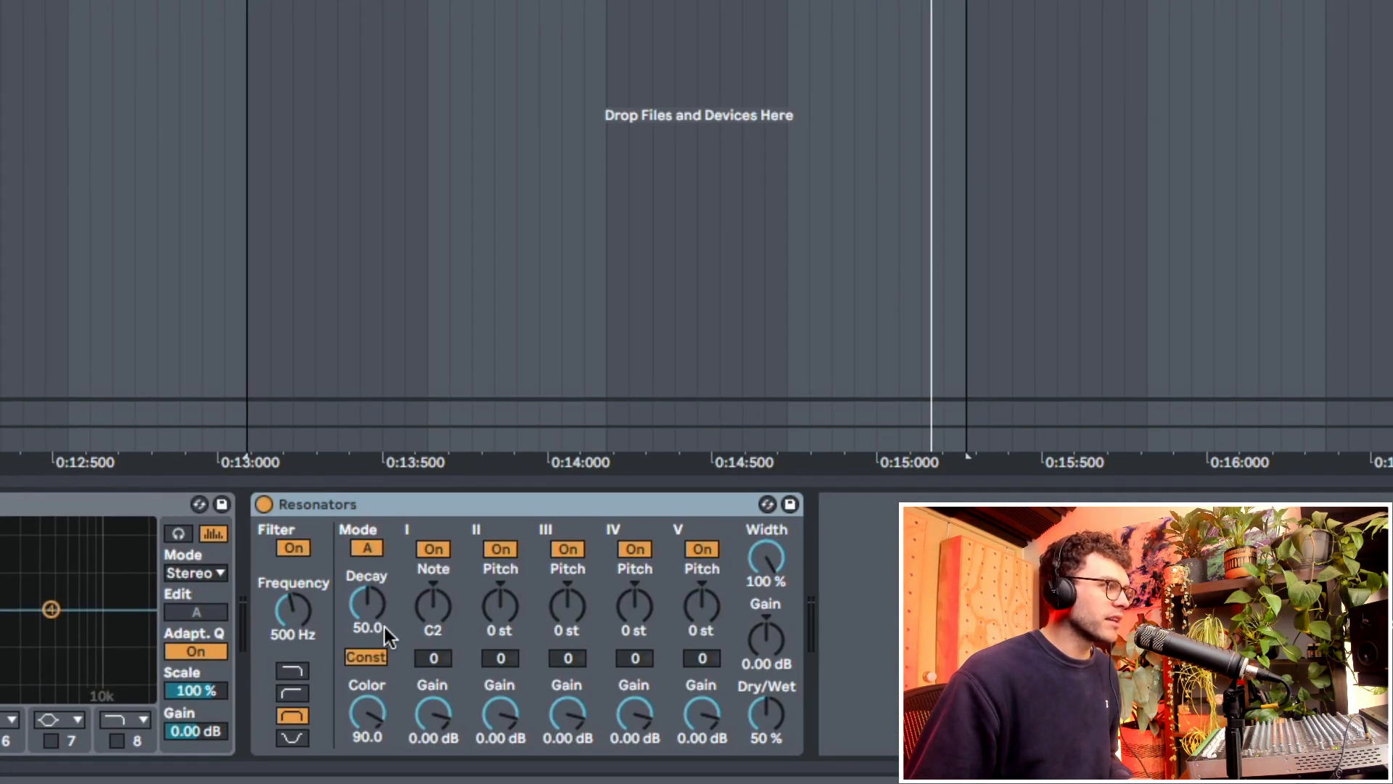
- Adjust the Resonators effect to a 632 Hz filter, note C1, decay about 25.4 and 100% dry/wet
left_click_drag(386, 633, 387, 656)
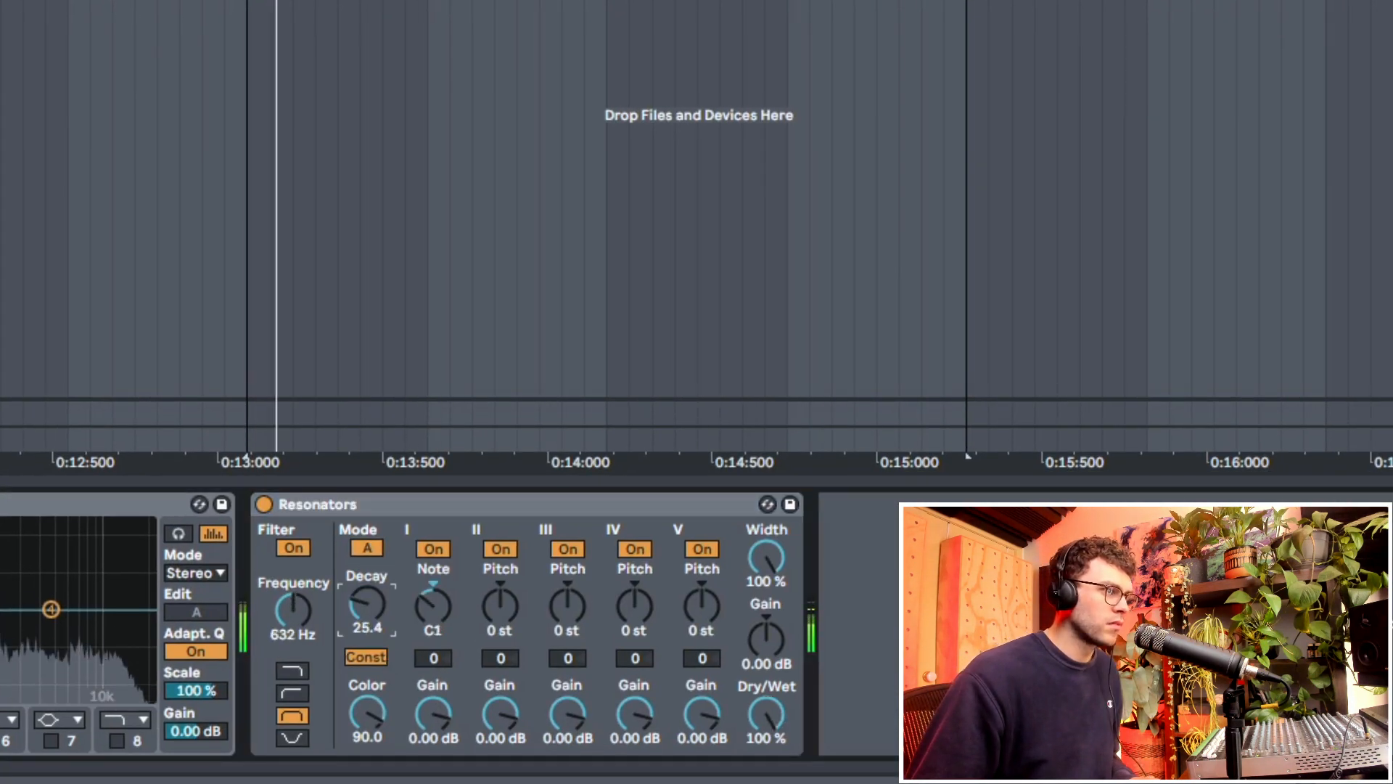
left_click_drag(367, 606, 286, 589)
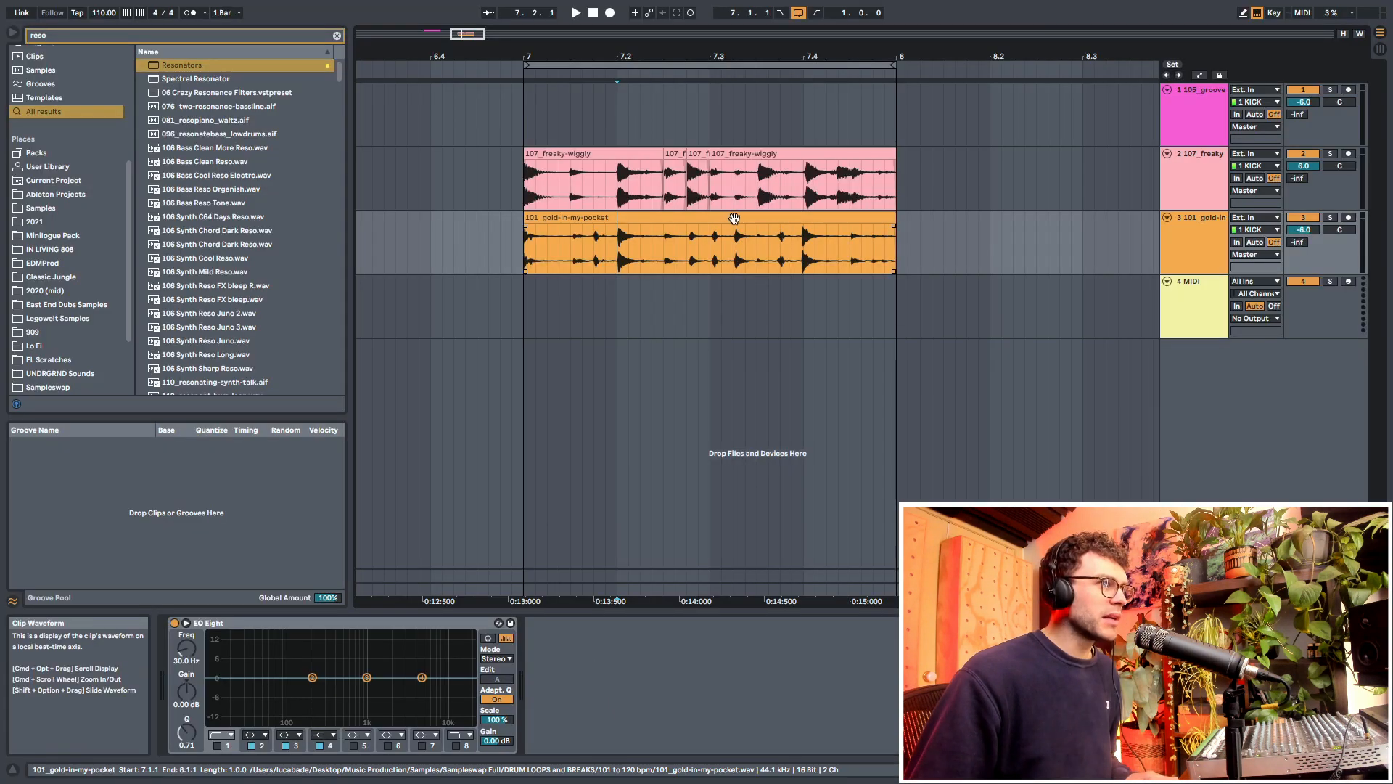
- Load the 101_gold-in-my-pocket clip into Simpler on the empty MIDI track in Slice mode and add a MIDI clip there
left_click(1191, 324)
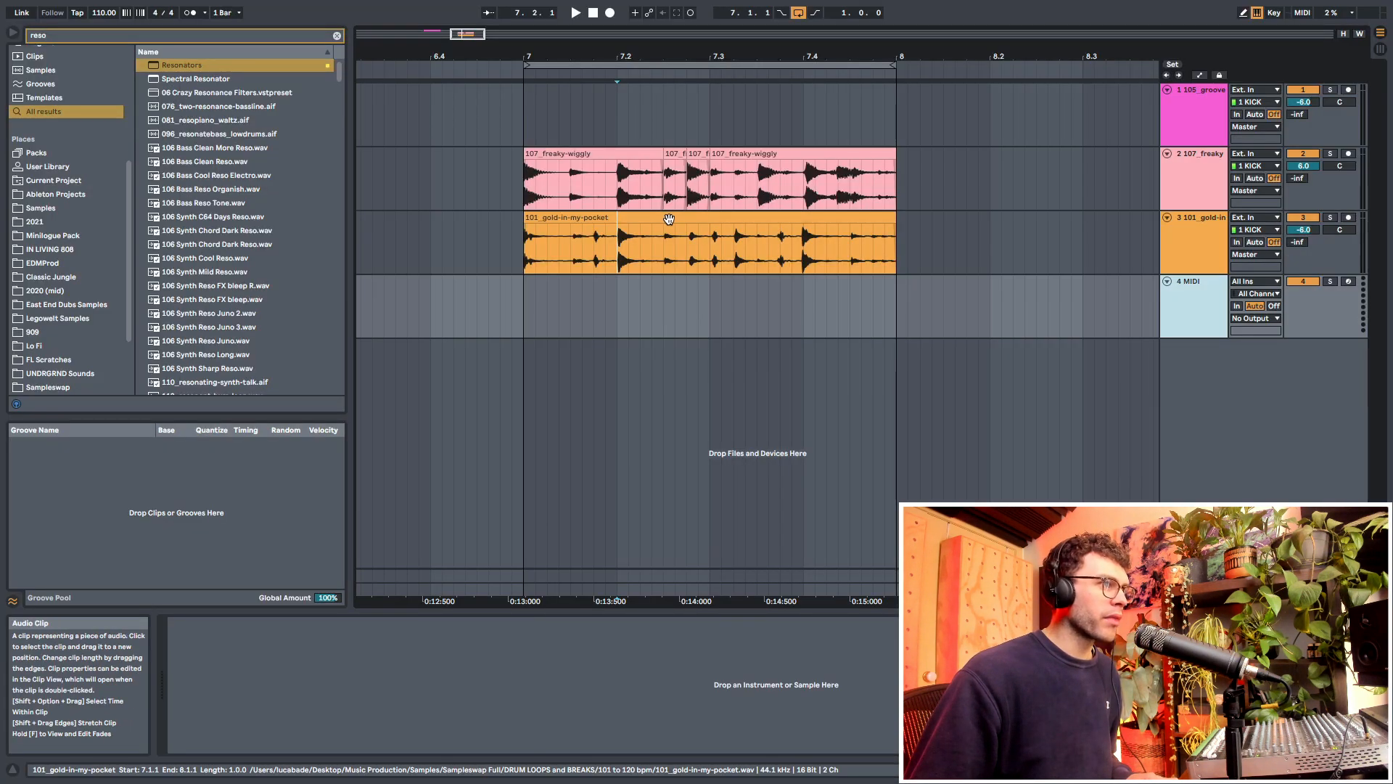
left_click_drag(669, 219, 460, 653)
left_click(187, 704)
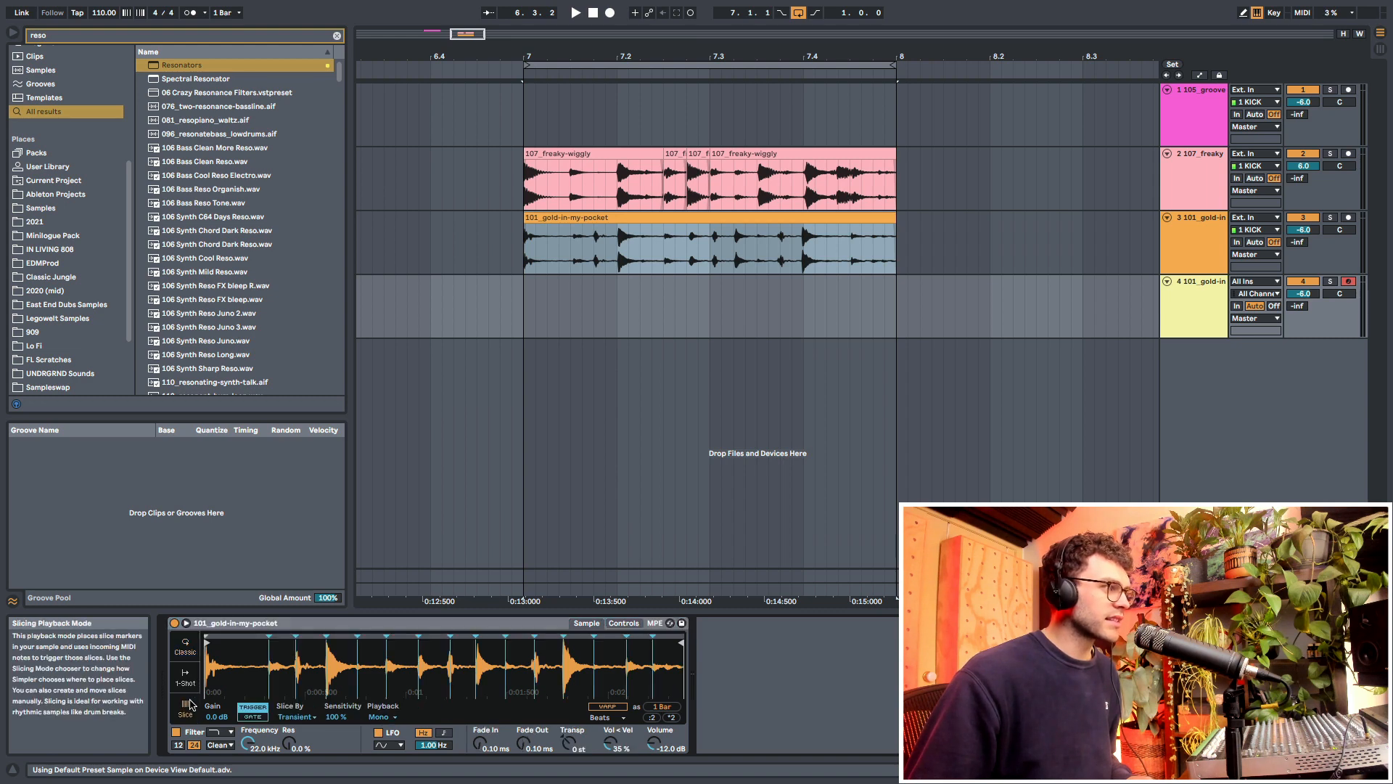
double_click(561, 307)
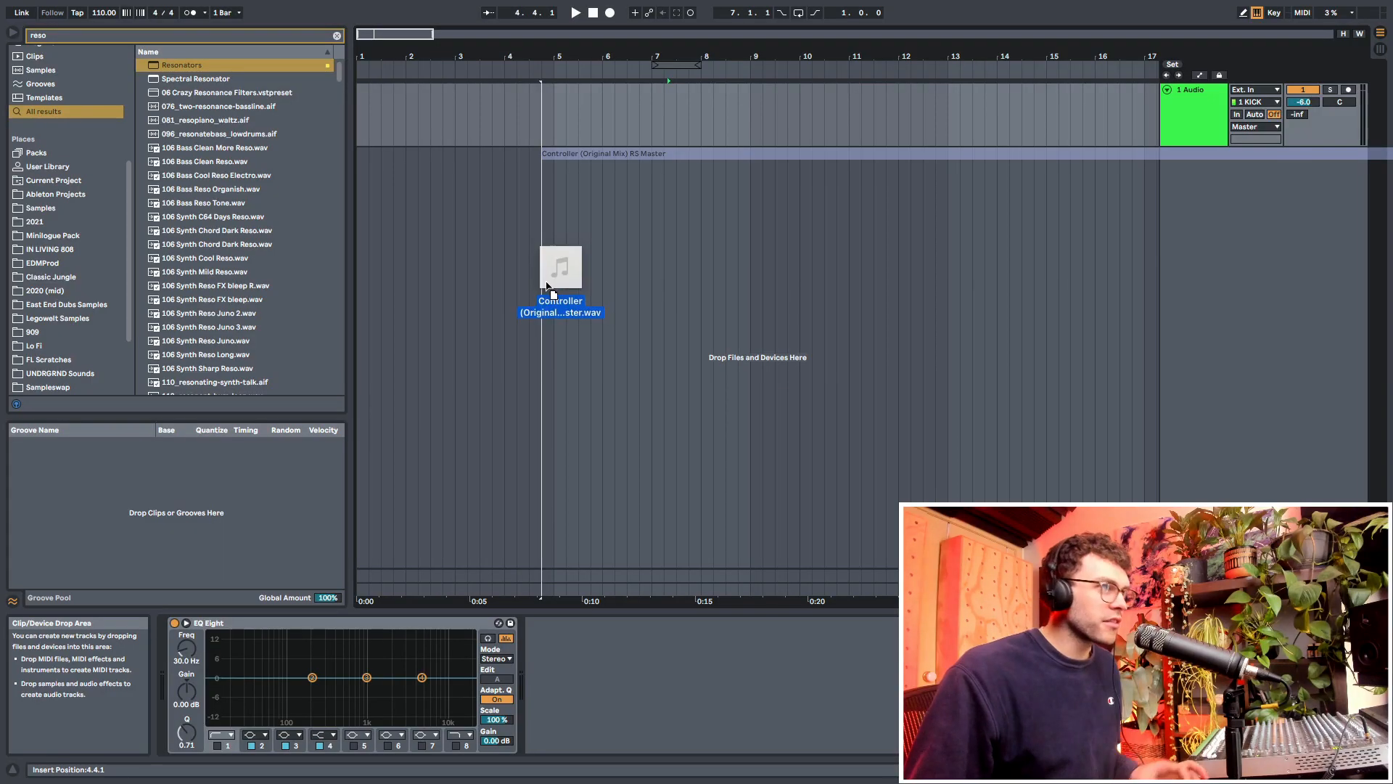
- Import the Controller (Original Mix) master WAV at bar 1 of the first audio track and show its full length
left_click_drag(537, 283, 367, 123)
key("z")
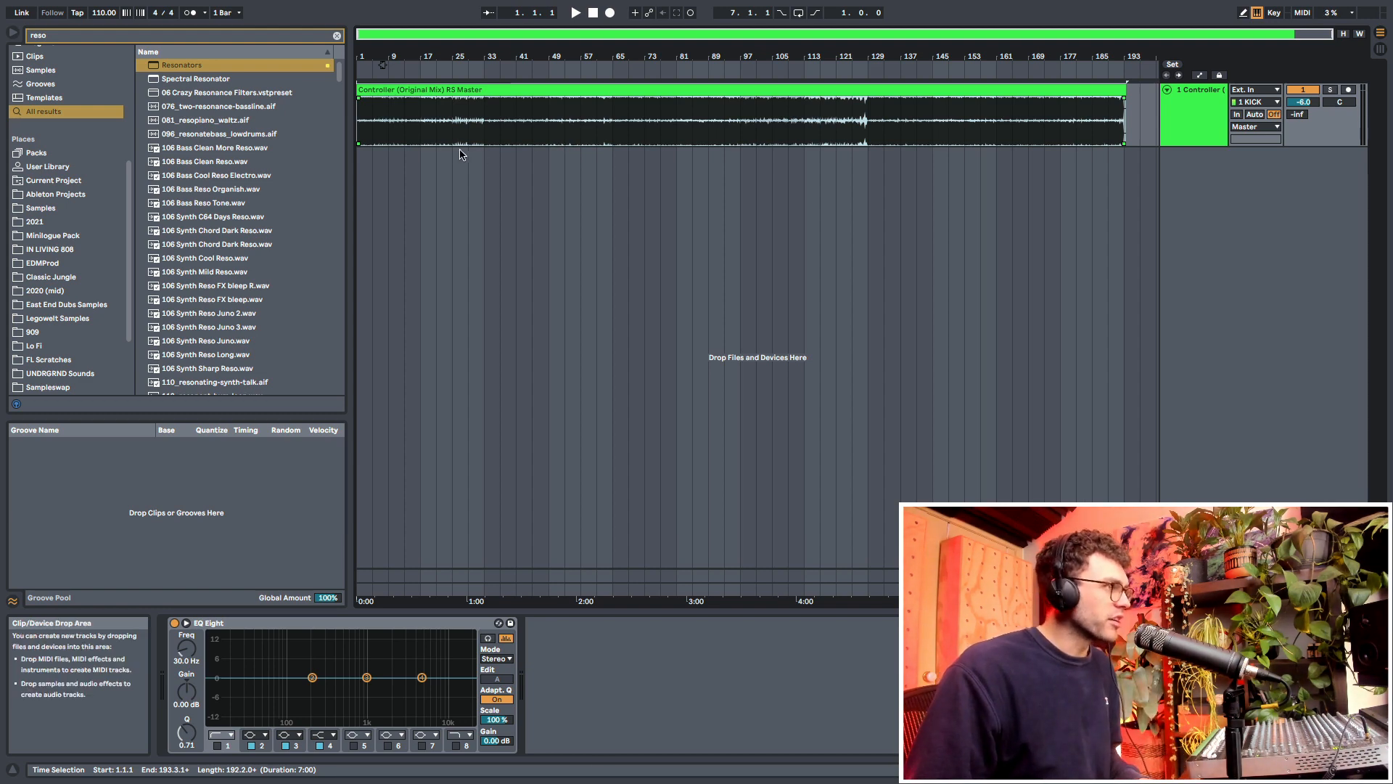
- Listen to the Controller track's audio around bars 28 to 33 to locate where the drop begins
left_click_drag(492, 129, 510, 128)
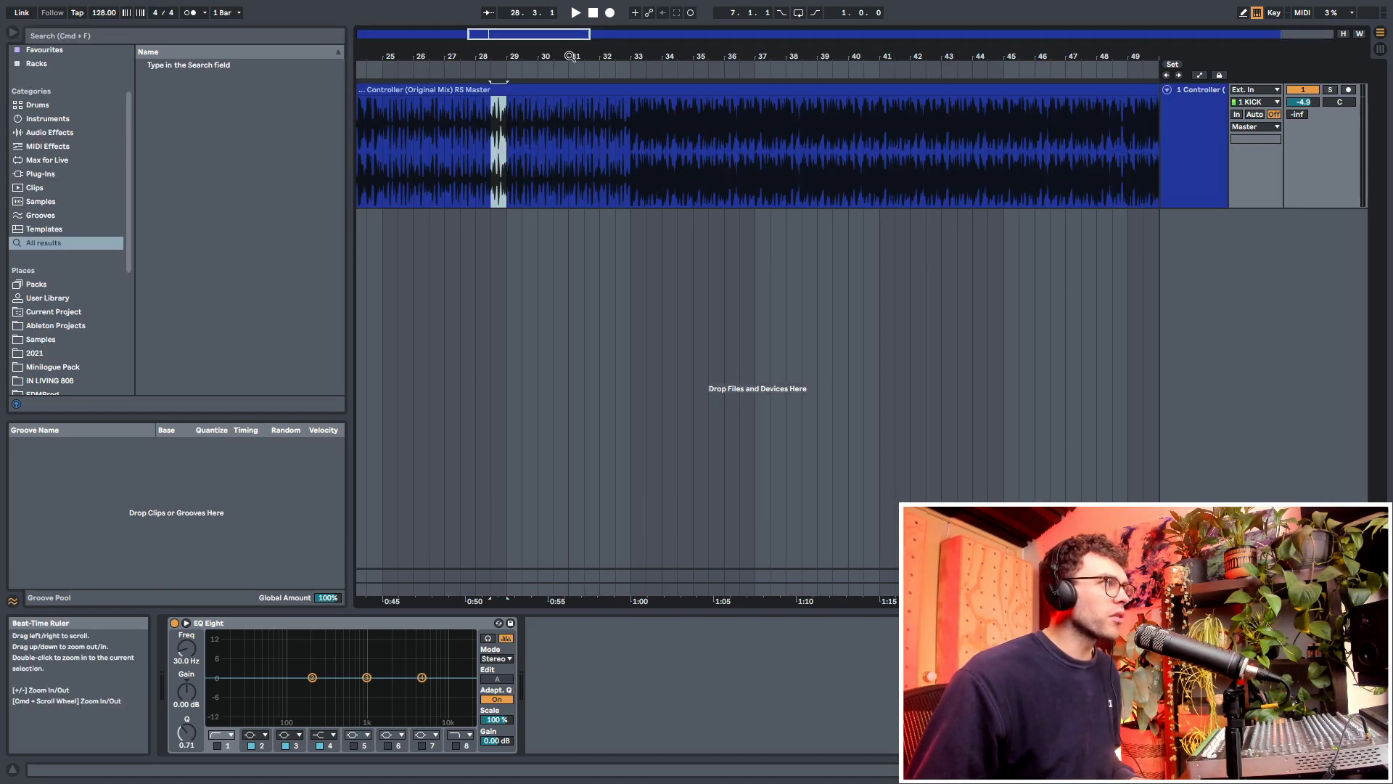
mouse_move(570, 56)
left_mouse_down()
mouse_move(570, 134)
mouse_move(603, 91)
left_mouse_up()
left_click(604, 148)
key("space")
left_click(691, 183)
key("space")
key("space")
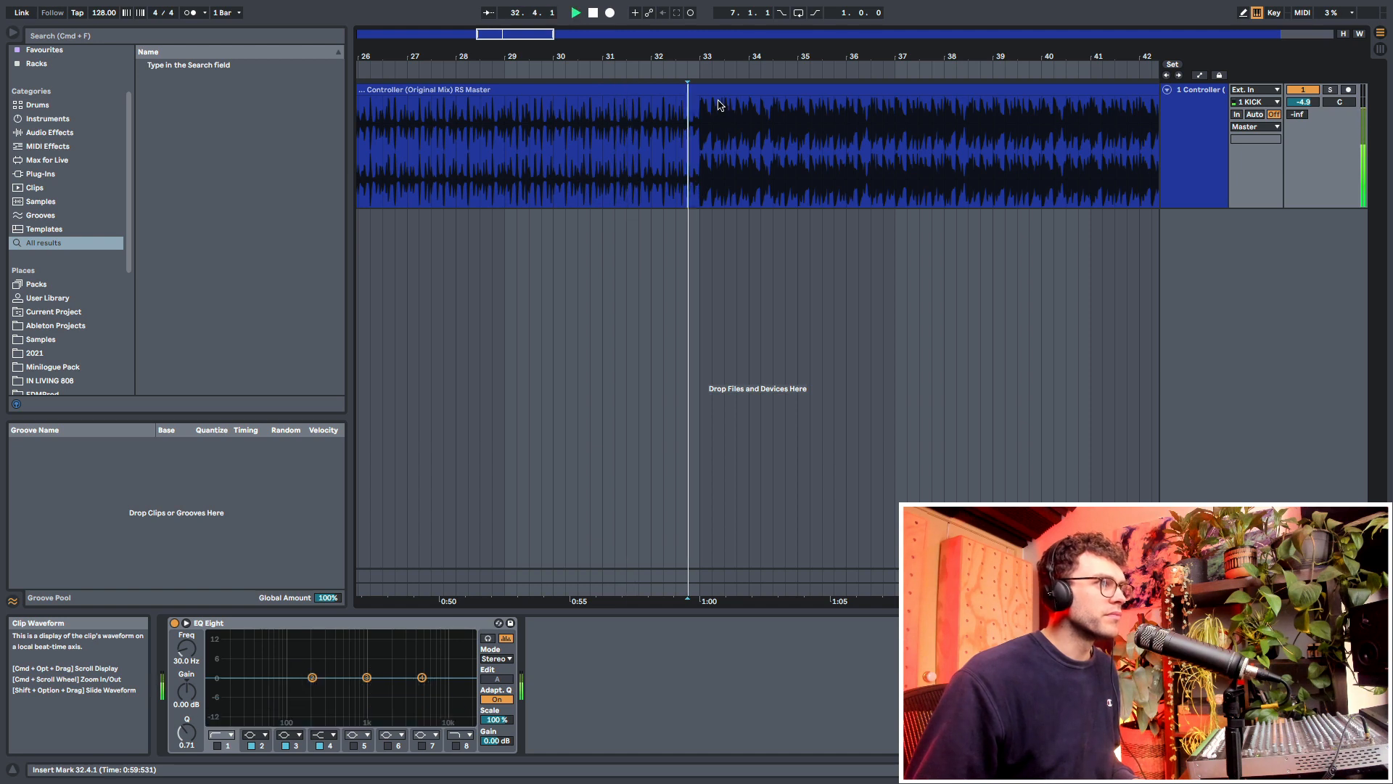
- Add a locator named Drop at bar 33 of the reference track and stop playback
right_click(697, 70)
left_click(709, 91)
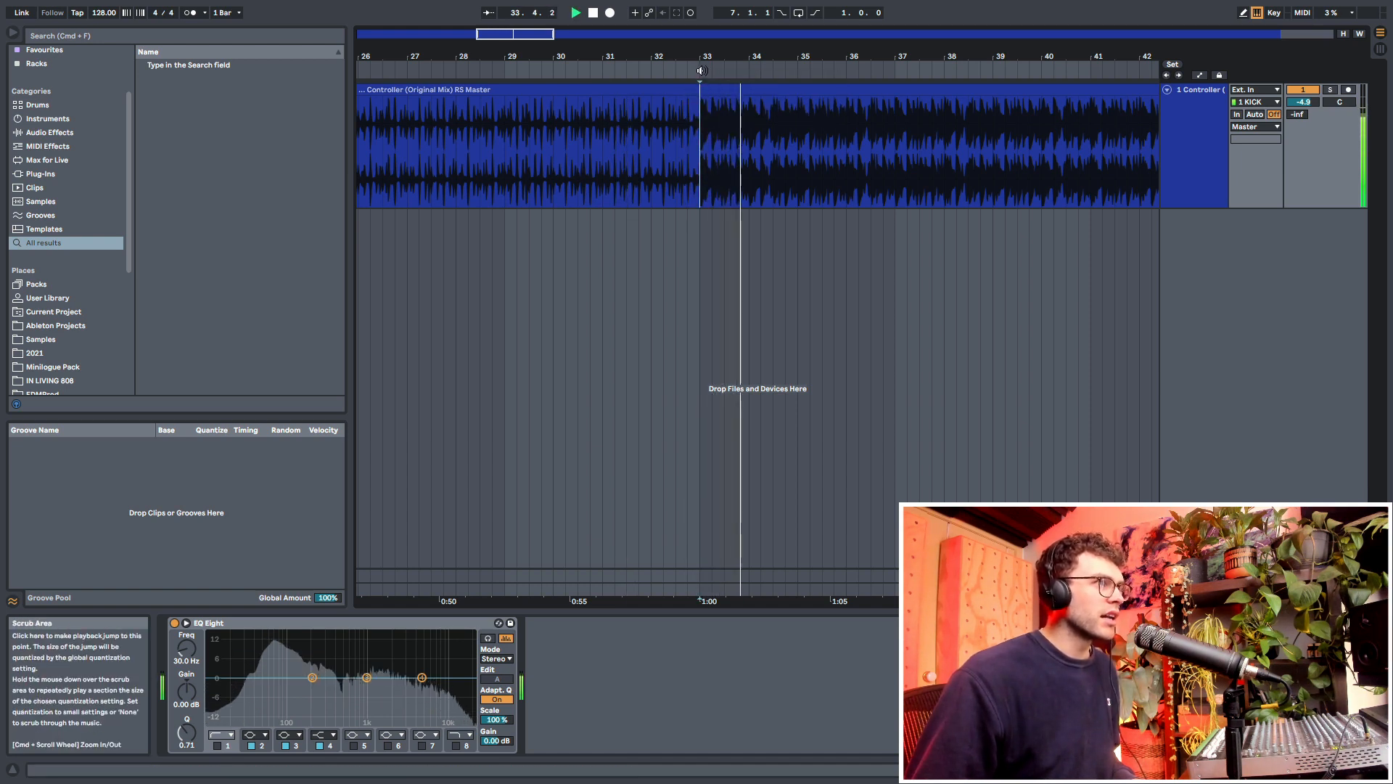
right_click(709, 71)
left_click(710, 107)
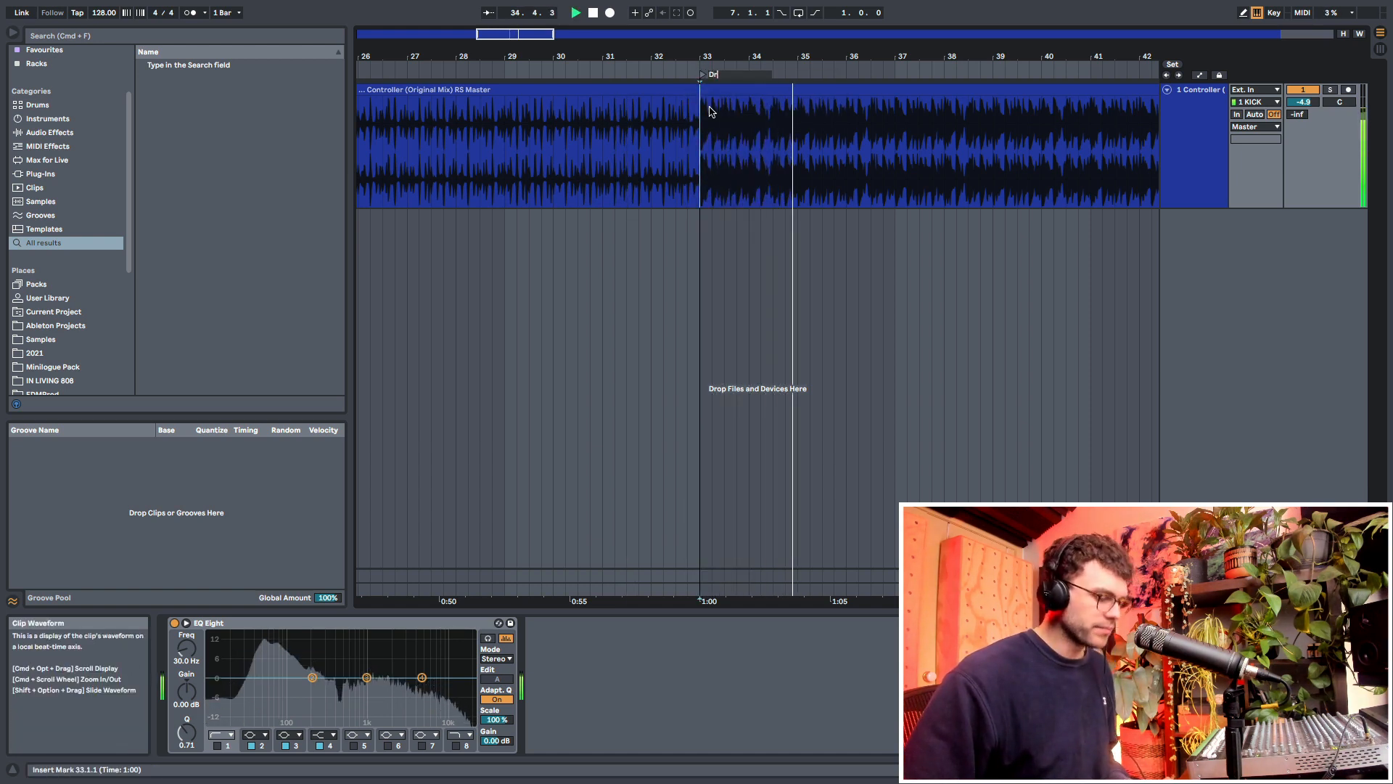
type("Drop")
key("Return")
key("space")
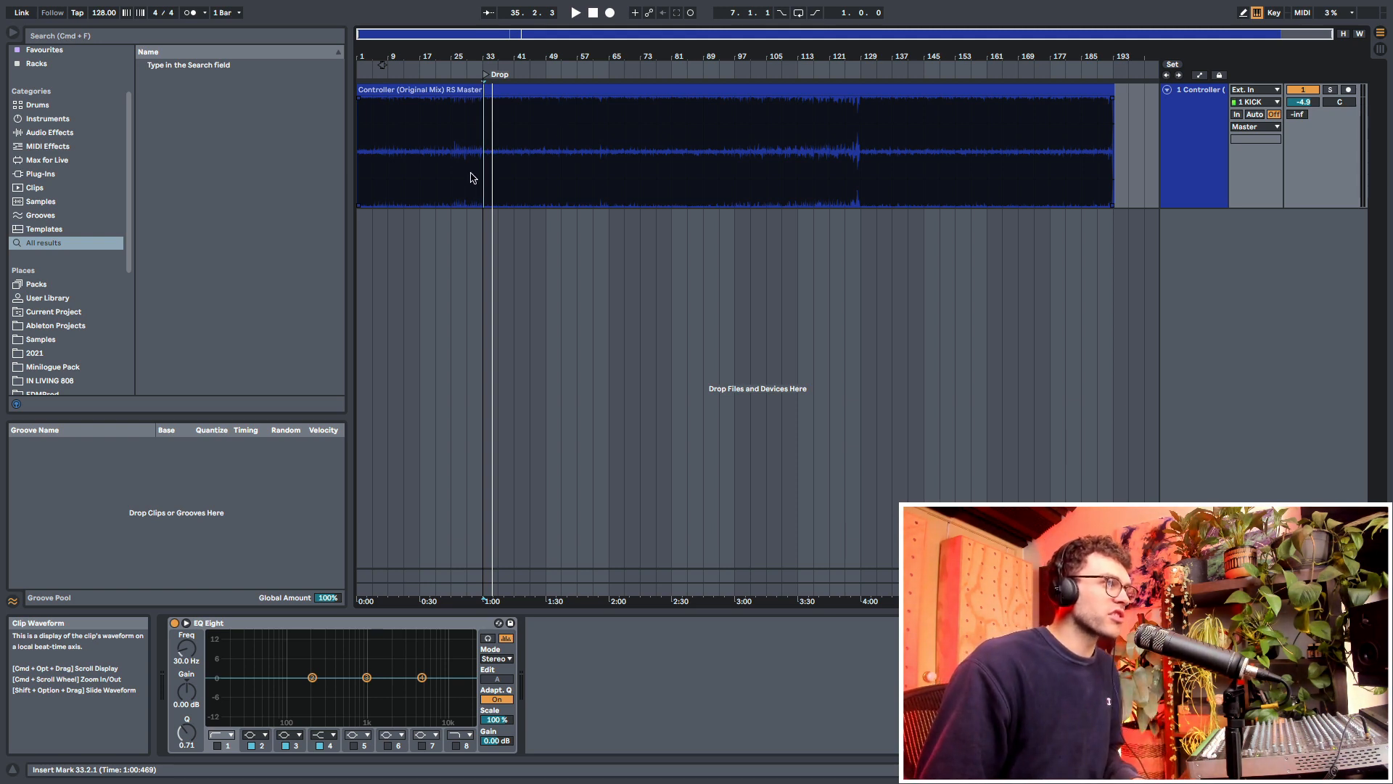
left_click_drag(468, 176, 875, 169)
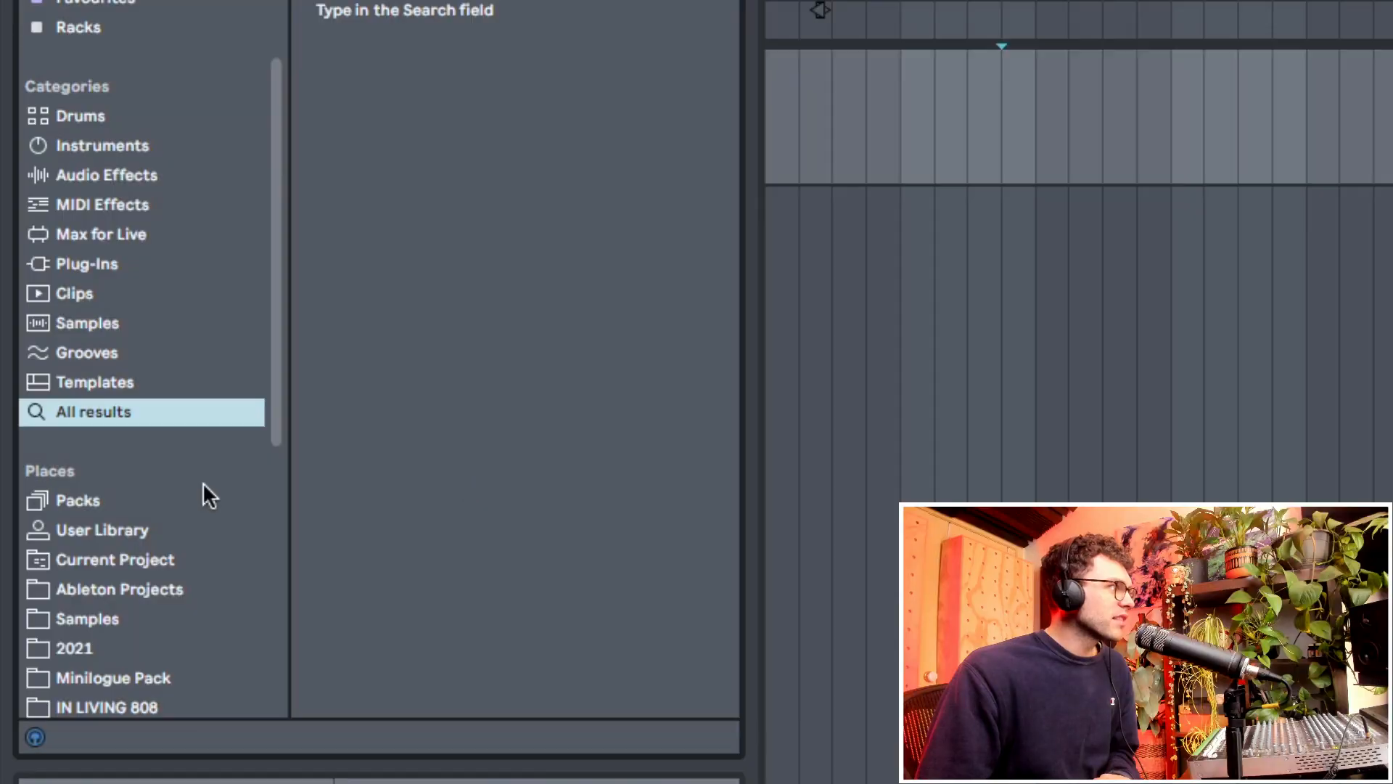
- Start adding a folder to the browser's Places
scroll(181, 493, "down", 5)
scroll(158, 512, "down", 3)
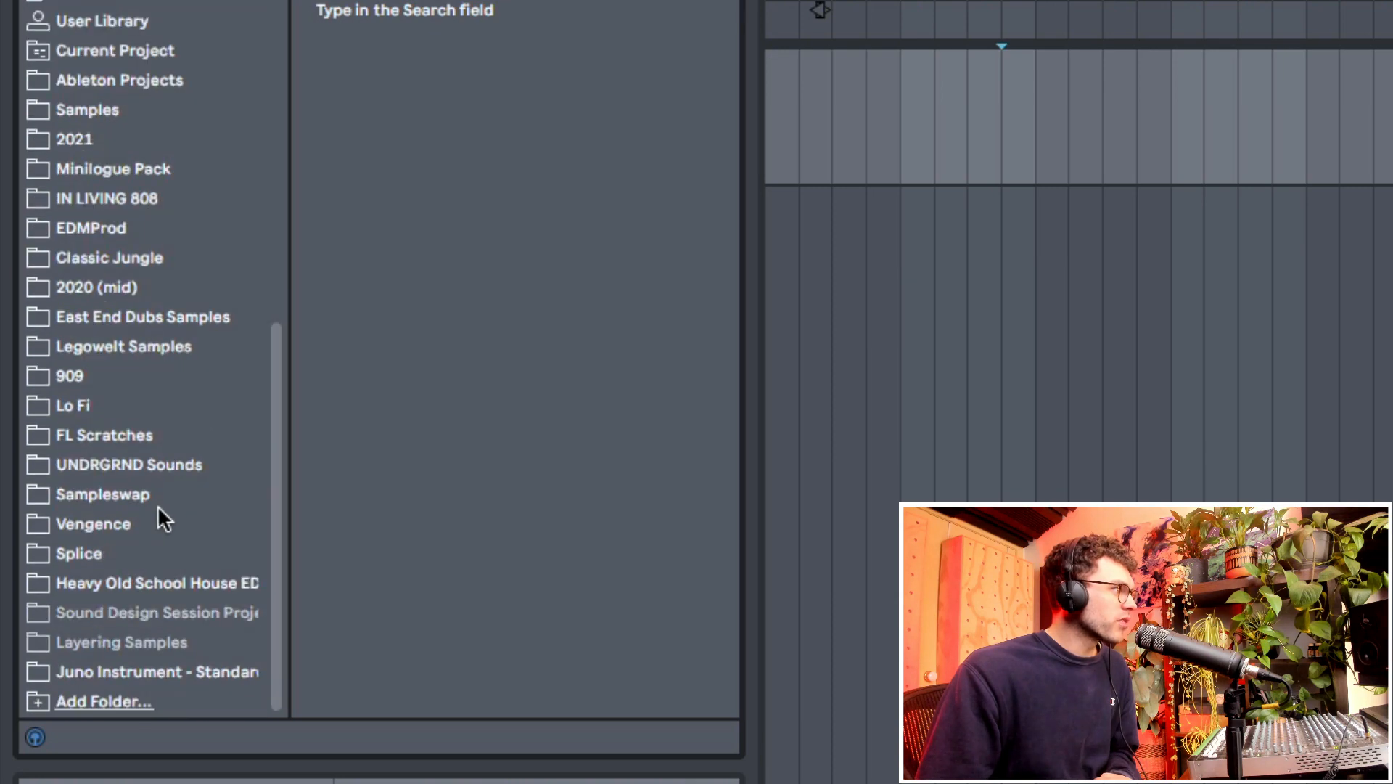
left_click(104, 708)
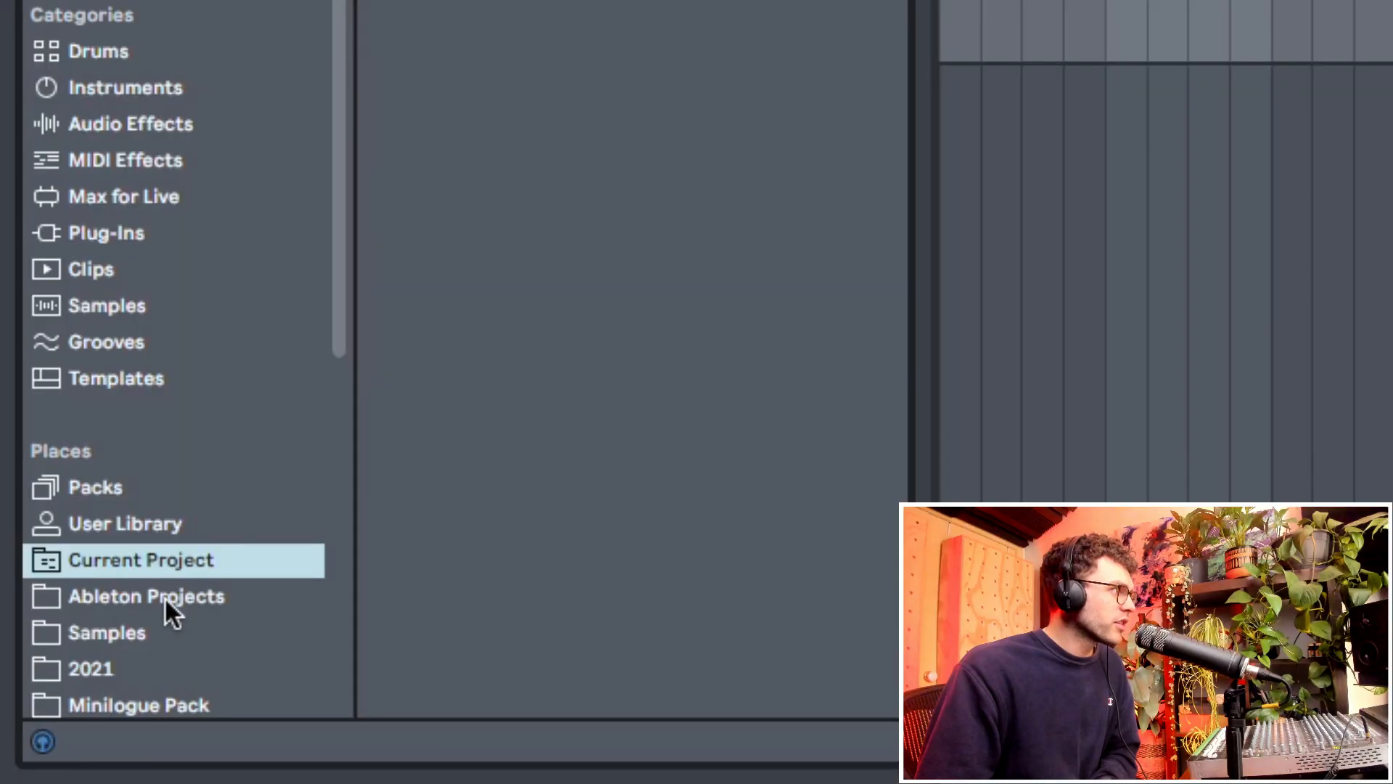
- Import the Drums group from Atmospheric Housey beat.als, under 2022 > House in Ableton Projects, into the arrangement
left_click(184, 597)
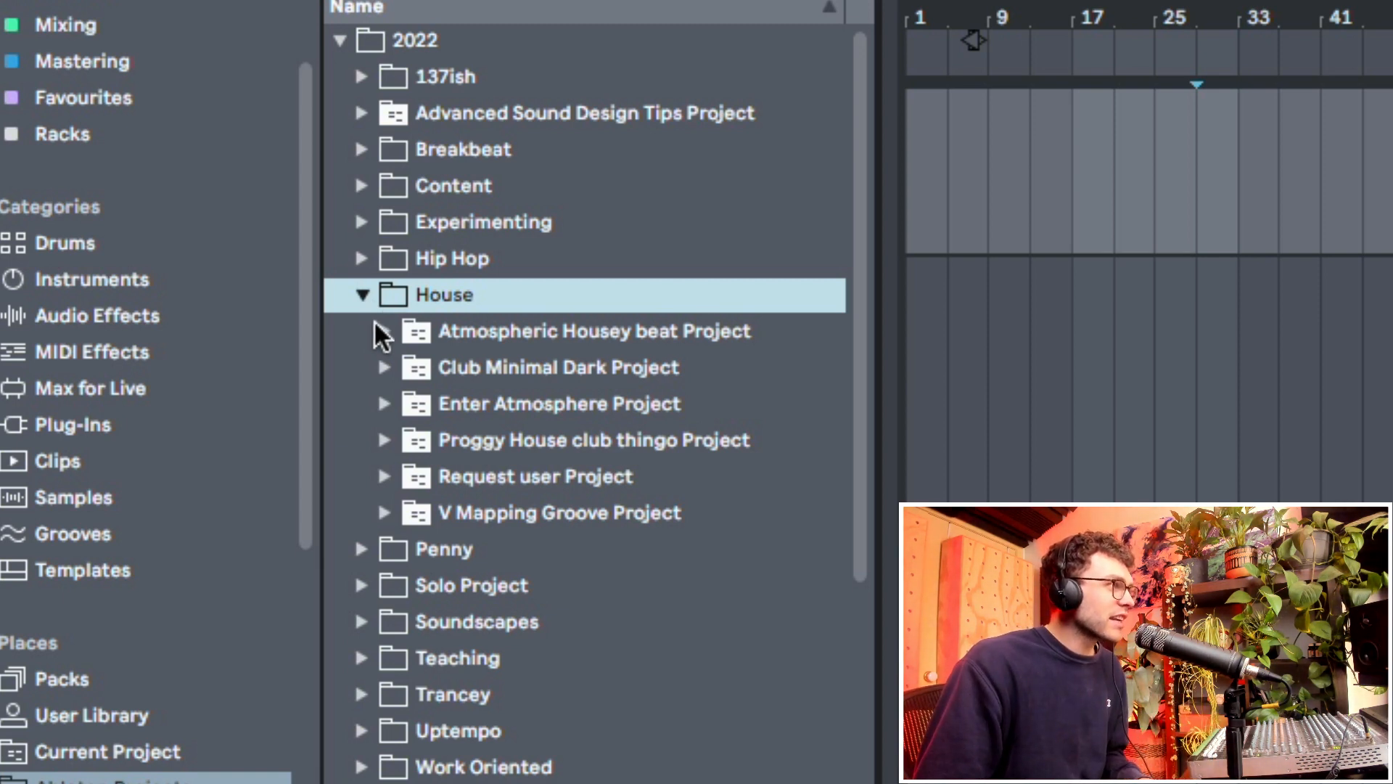
left_click(384, 332)
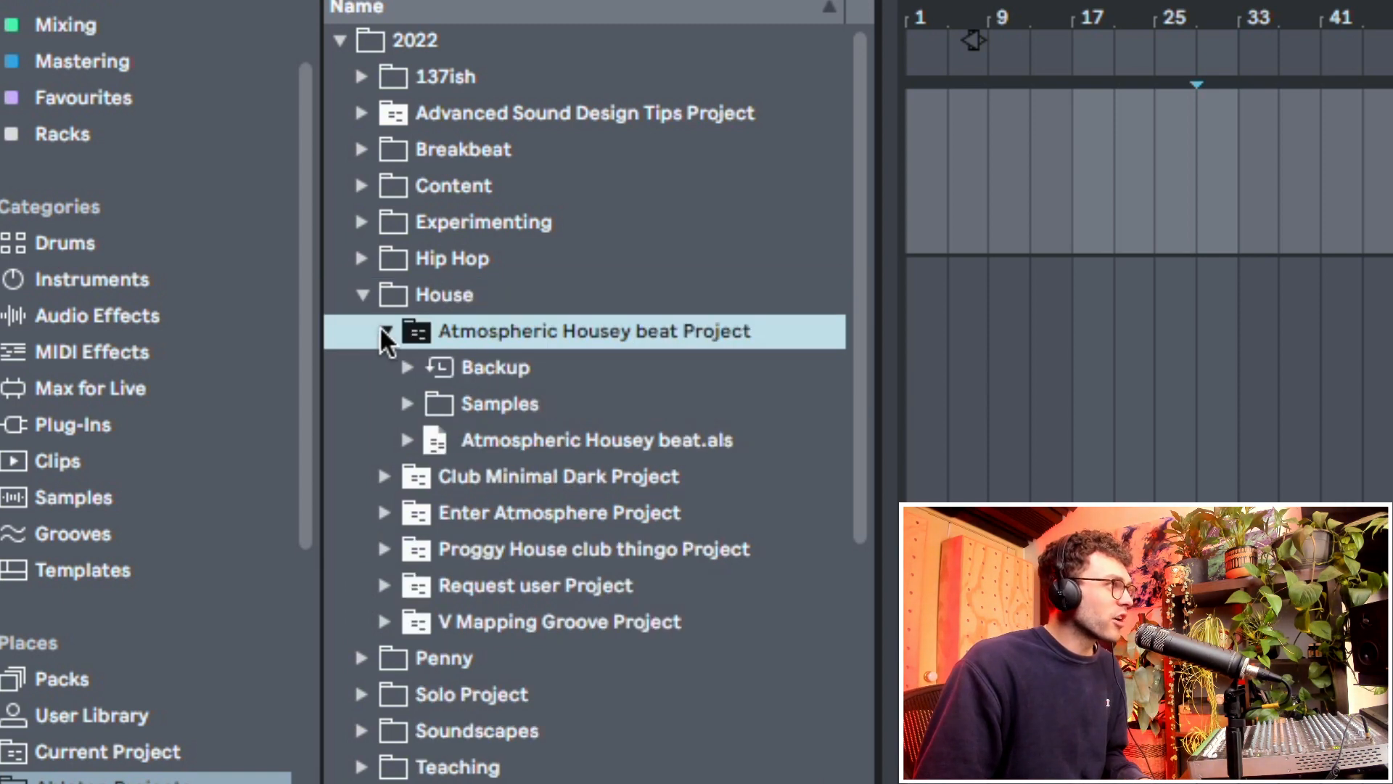
left_click(405, 447)
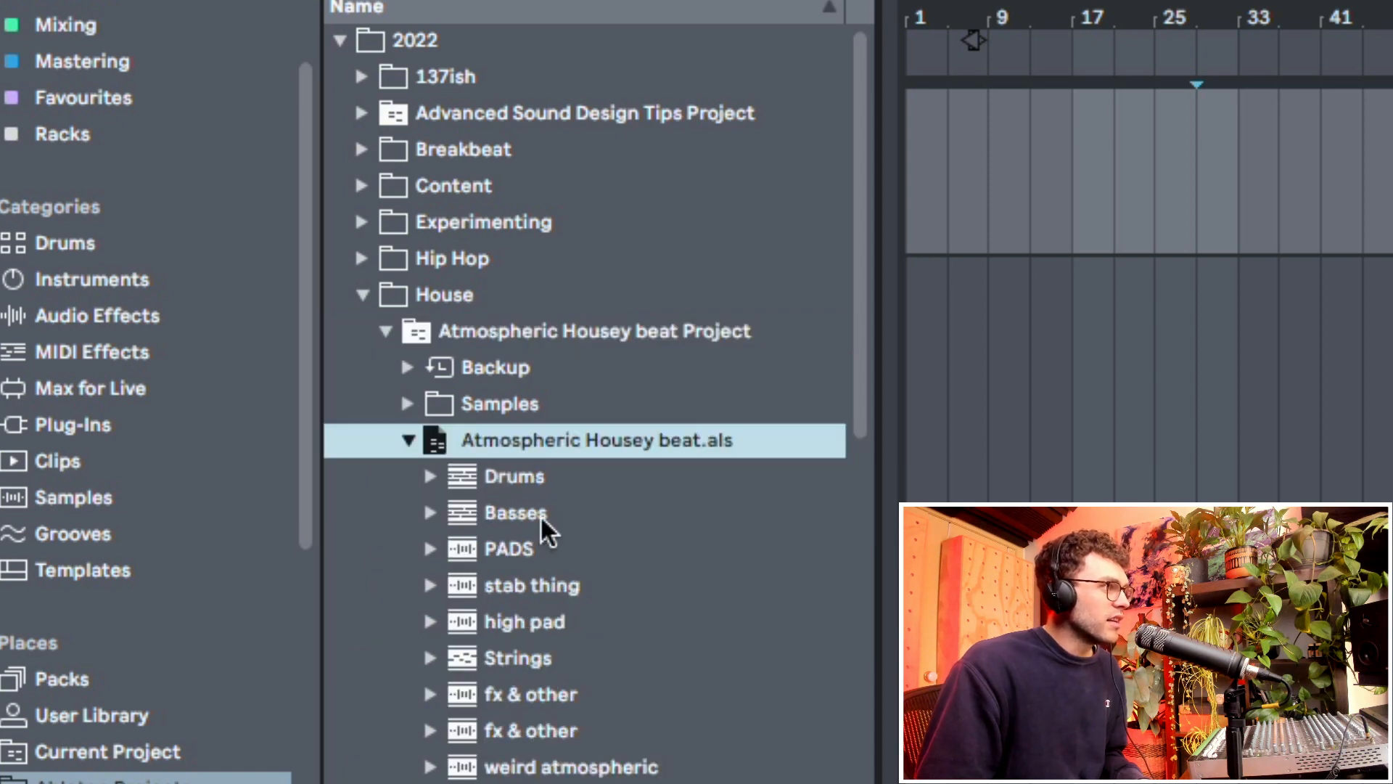
left_click(457, 359)
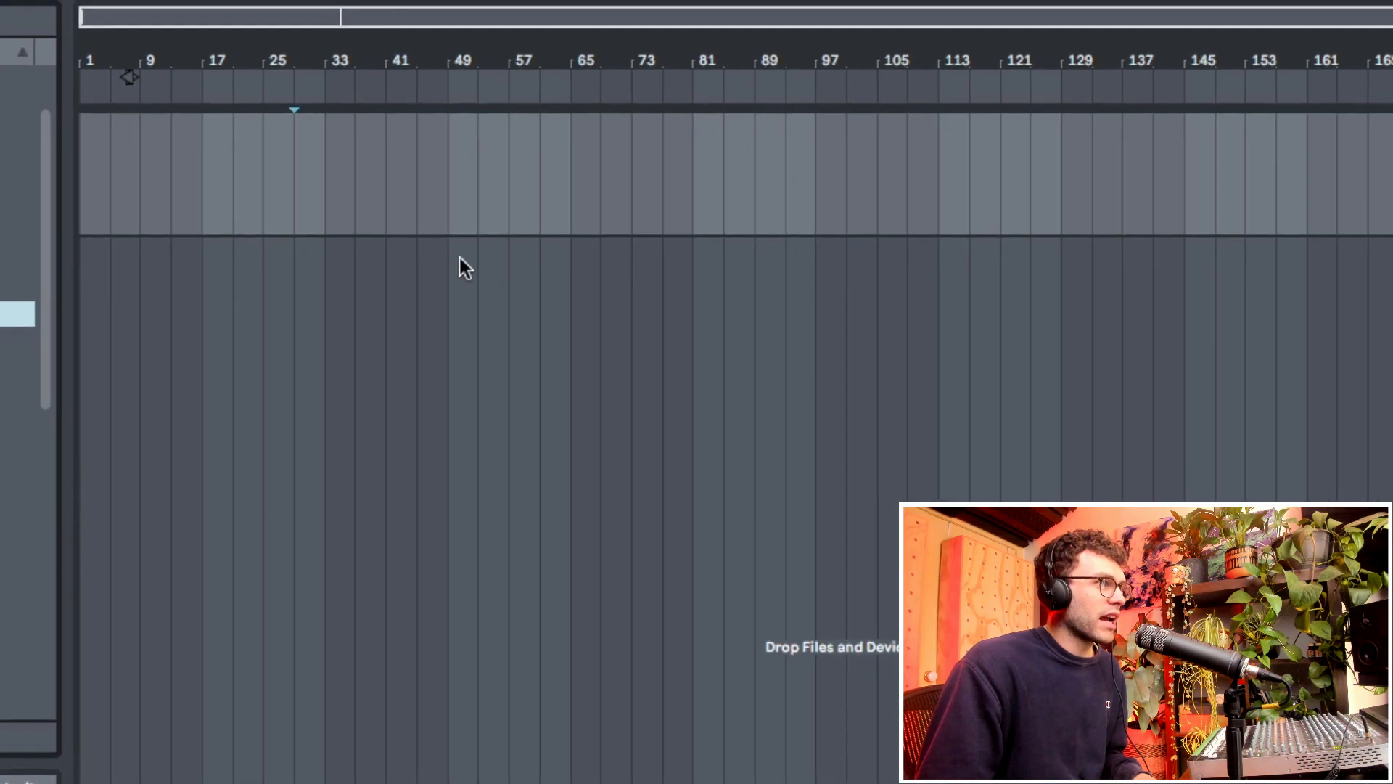
left_click_drag(460, 258, 402, 243)
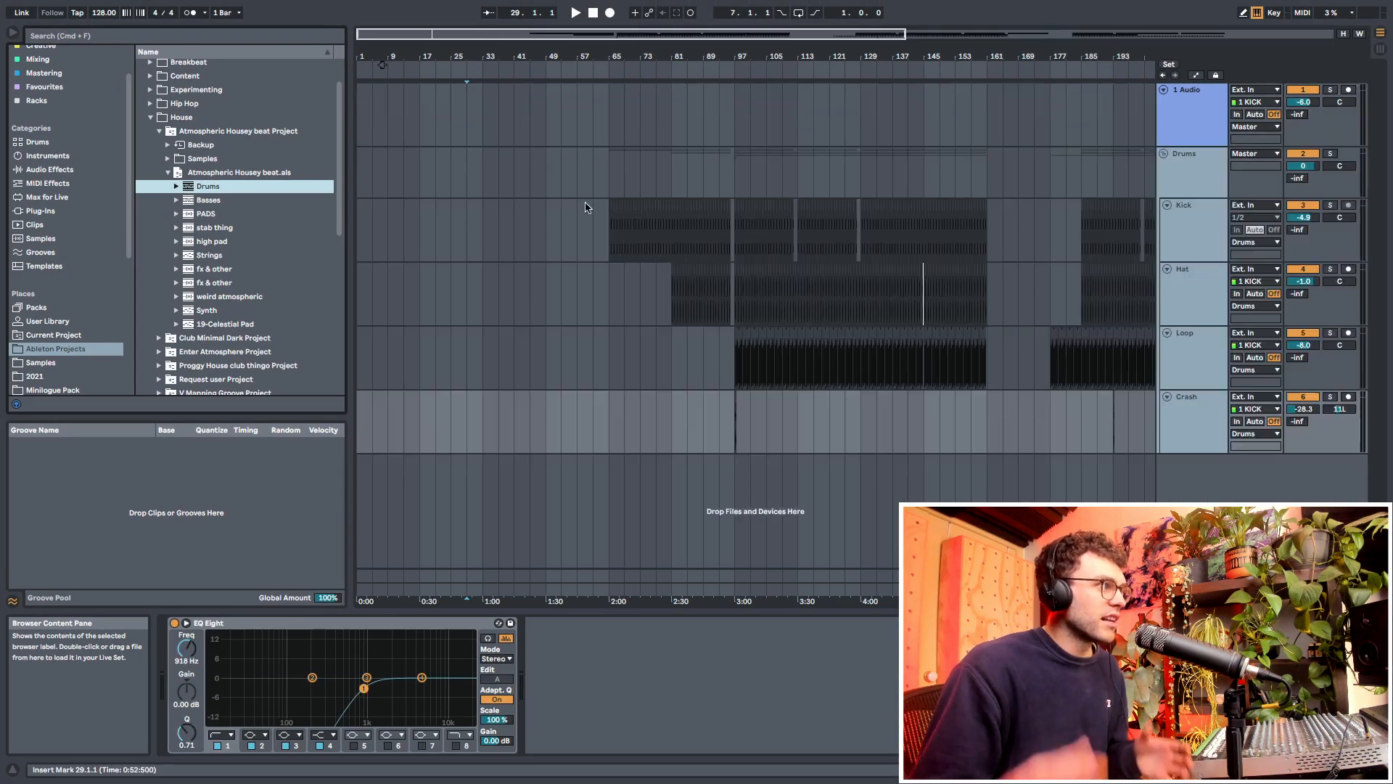
- Delete everything from bar 113 to bar 329 across all the tracks, keeping only the short drum section before it
left_click(751, 423)
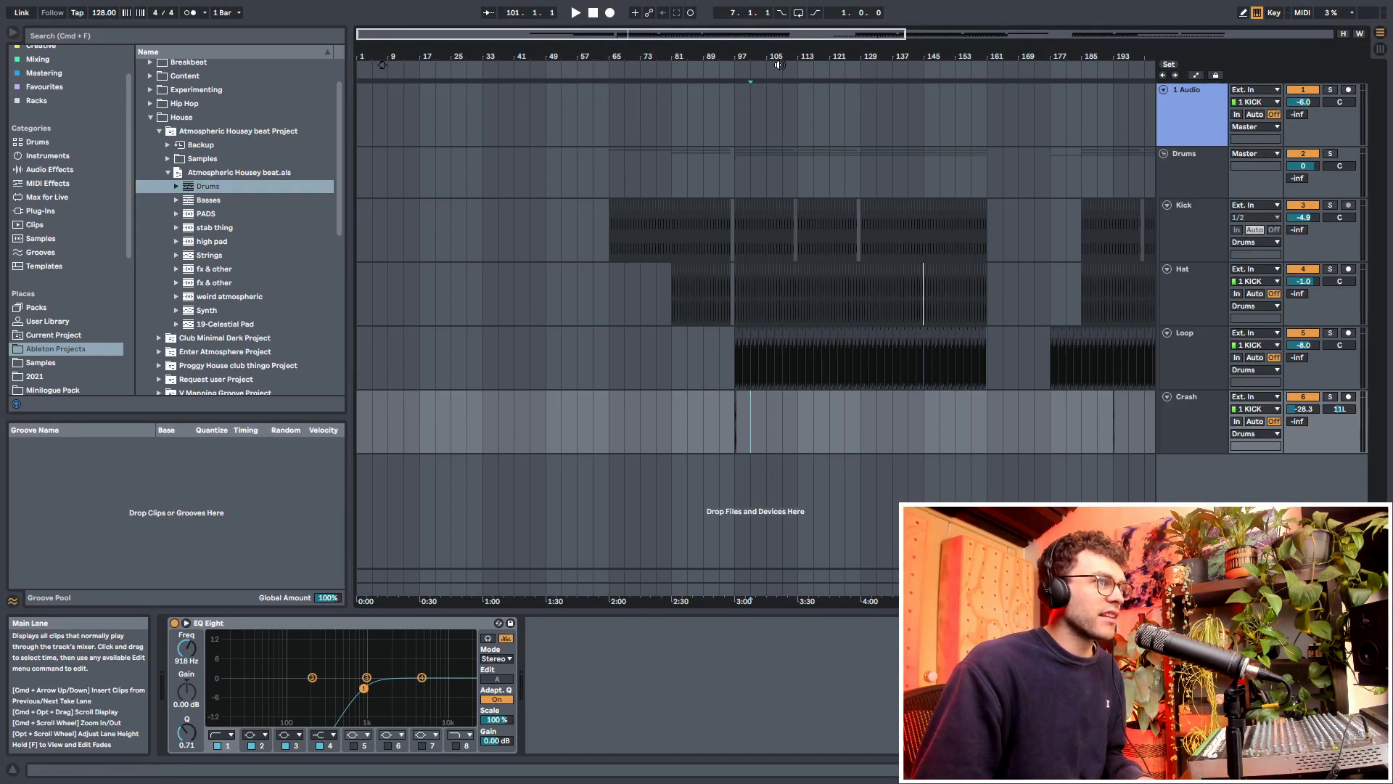
left_click_drag(784, 56, 729, 177)
key("space")
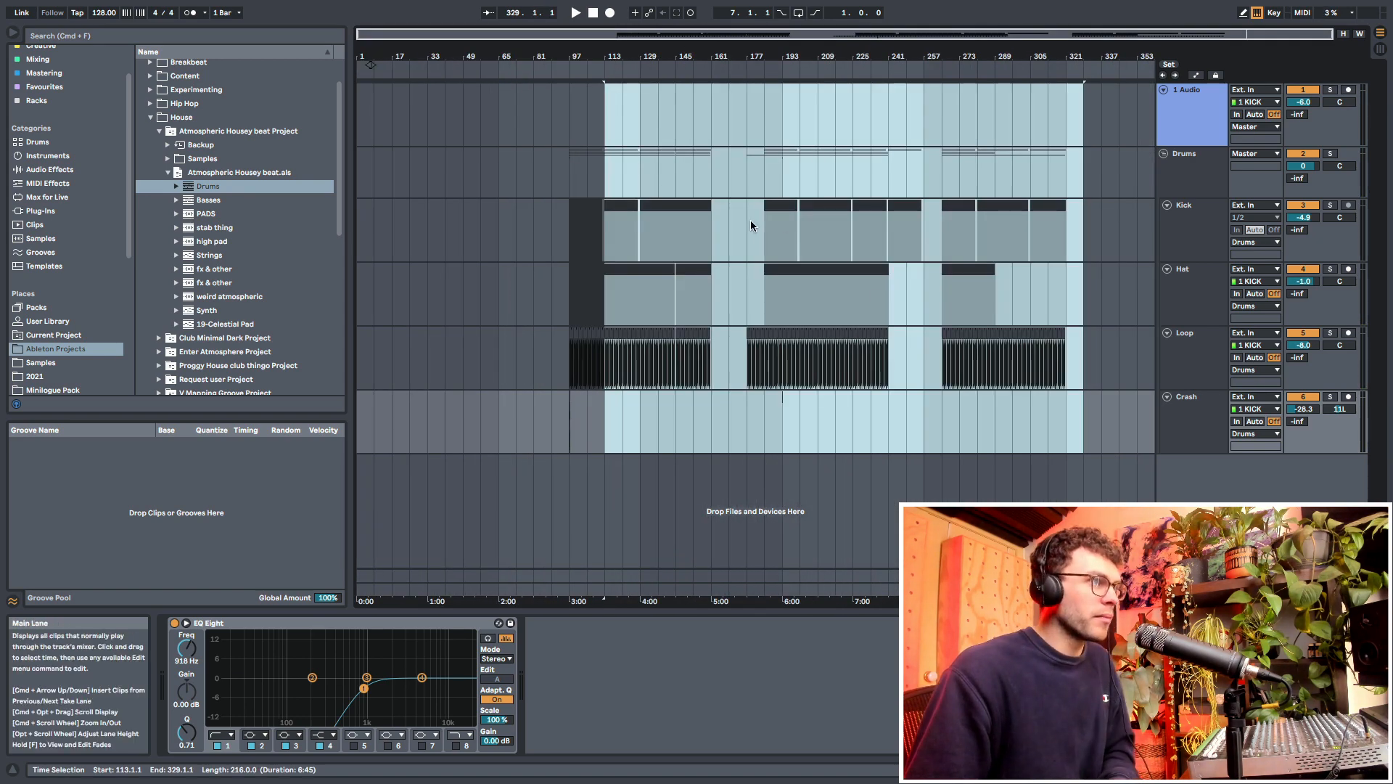
key("Delete")
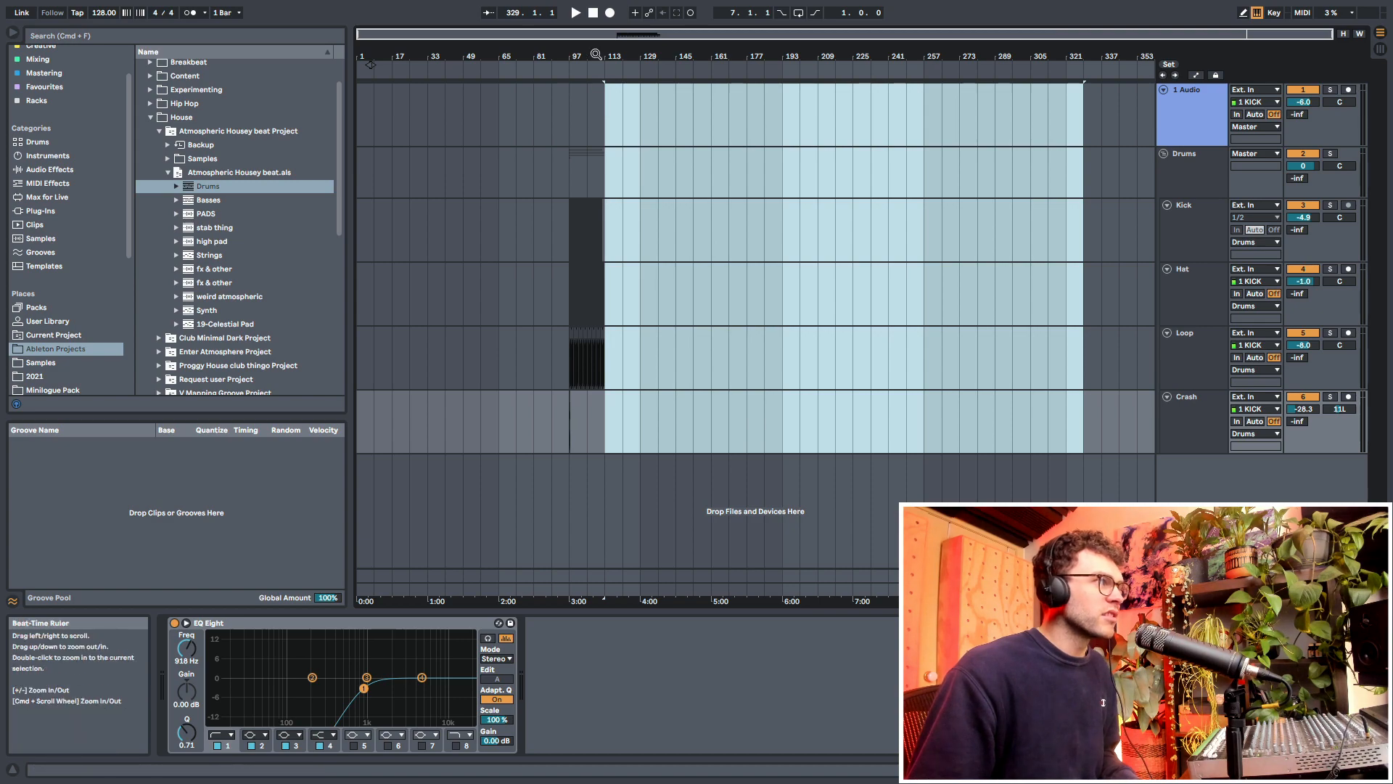
left_click_drag(596, 55, 849, 210)
left_click_drag(849, 211, 748, 164)
left_click(1175, 124)
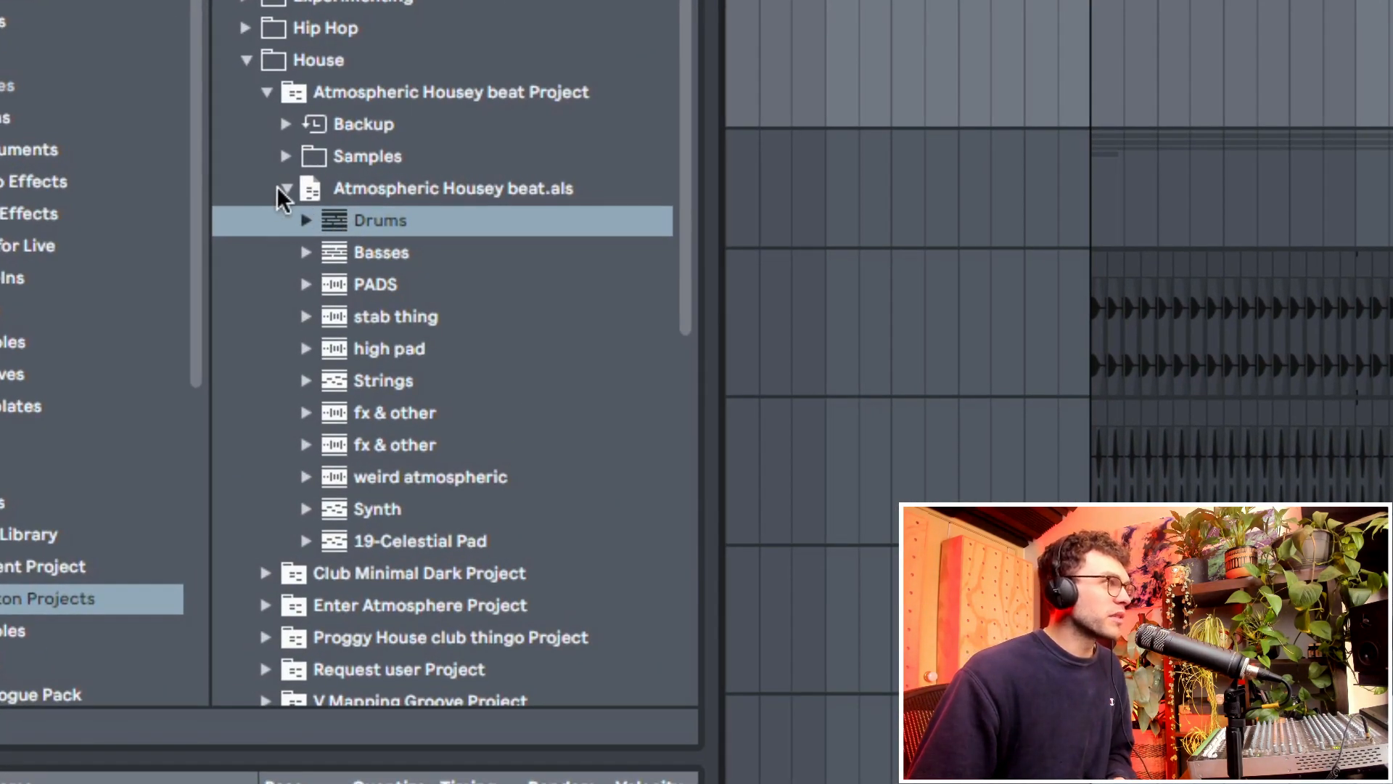
- Import the Wavetable track below Drums in Club Minimal Dark.als and line its clip up with the start of the drum clips
left_click(279, 188)
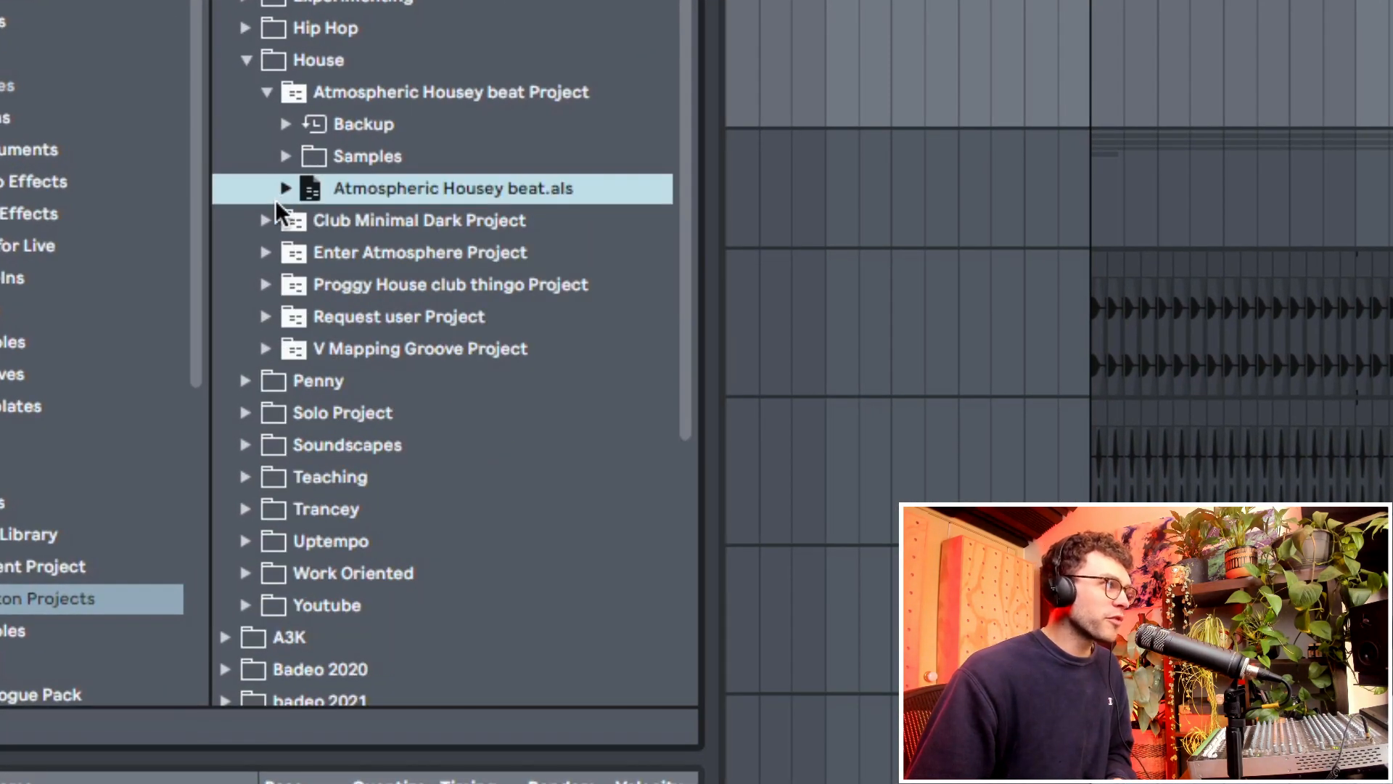
left_click(264, 218)
left_click(297, 161)
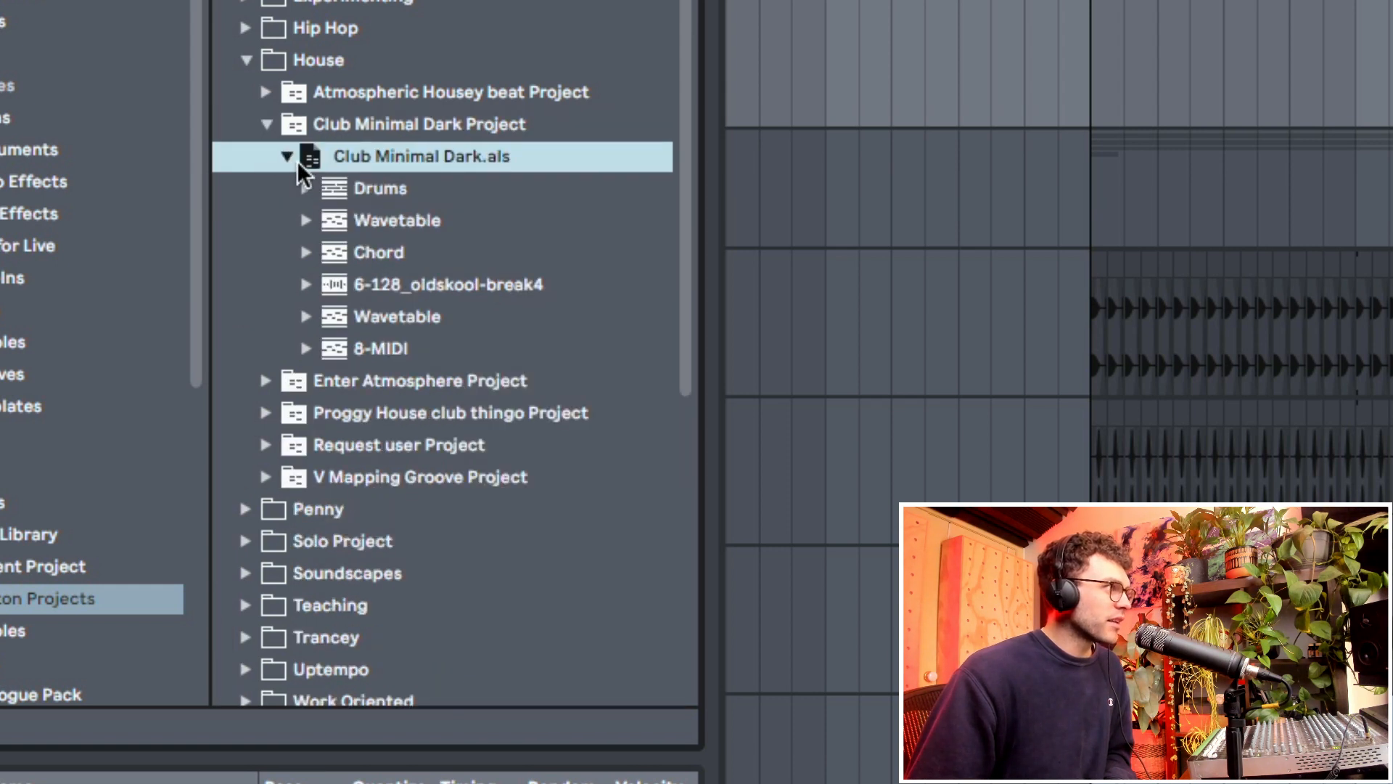
left_click_drag(358, 218, 861, 338)
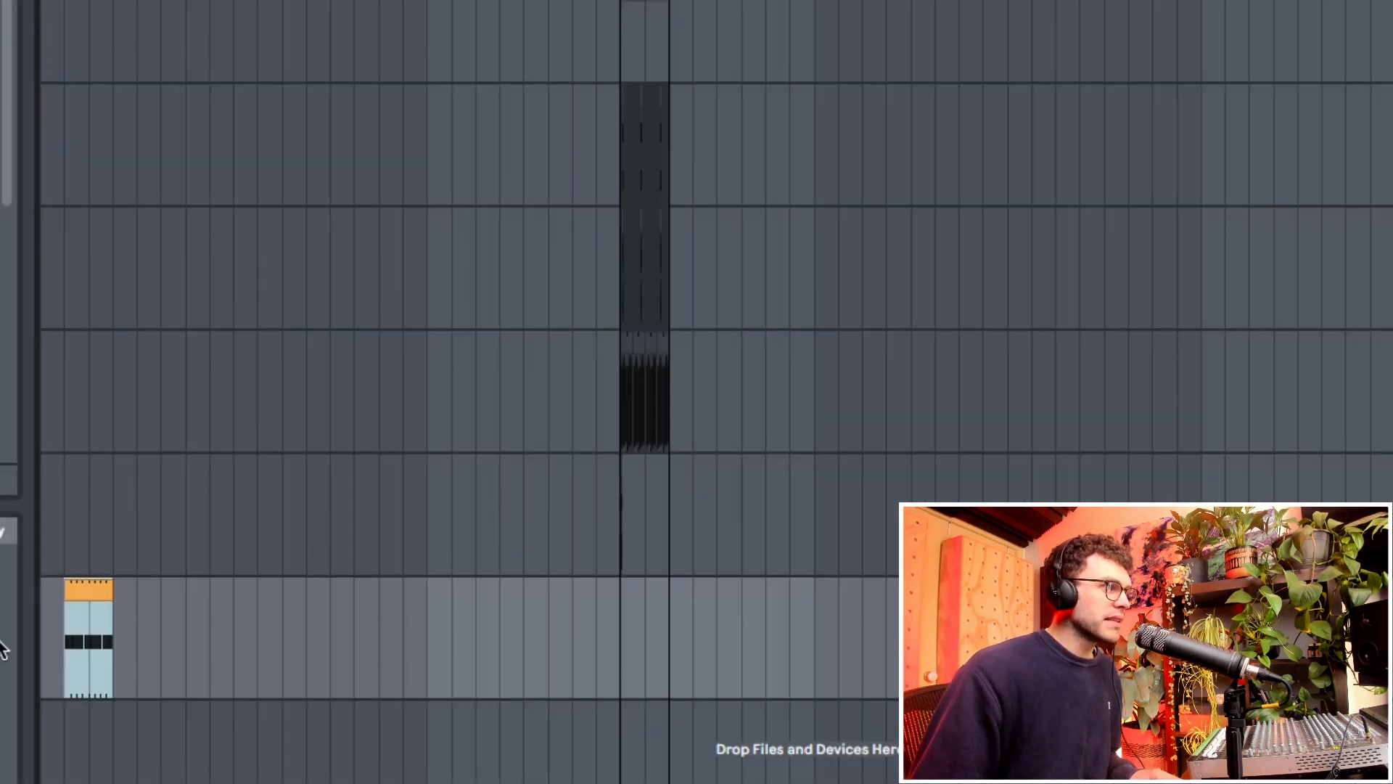
left_click_drag(85, 581, 636, 618)
- Import the Chord track from Club Minimal Dark.als onto a new track at the drum section's start and open its clip notes
scroll(637, 392, "up", 15)
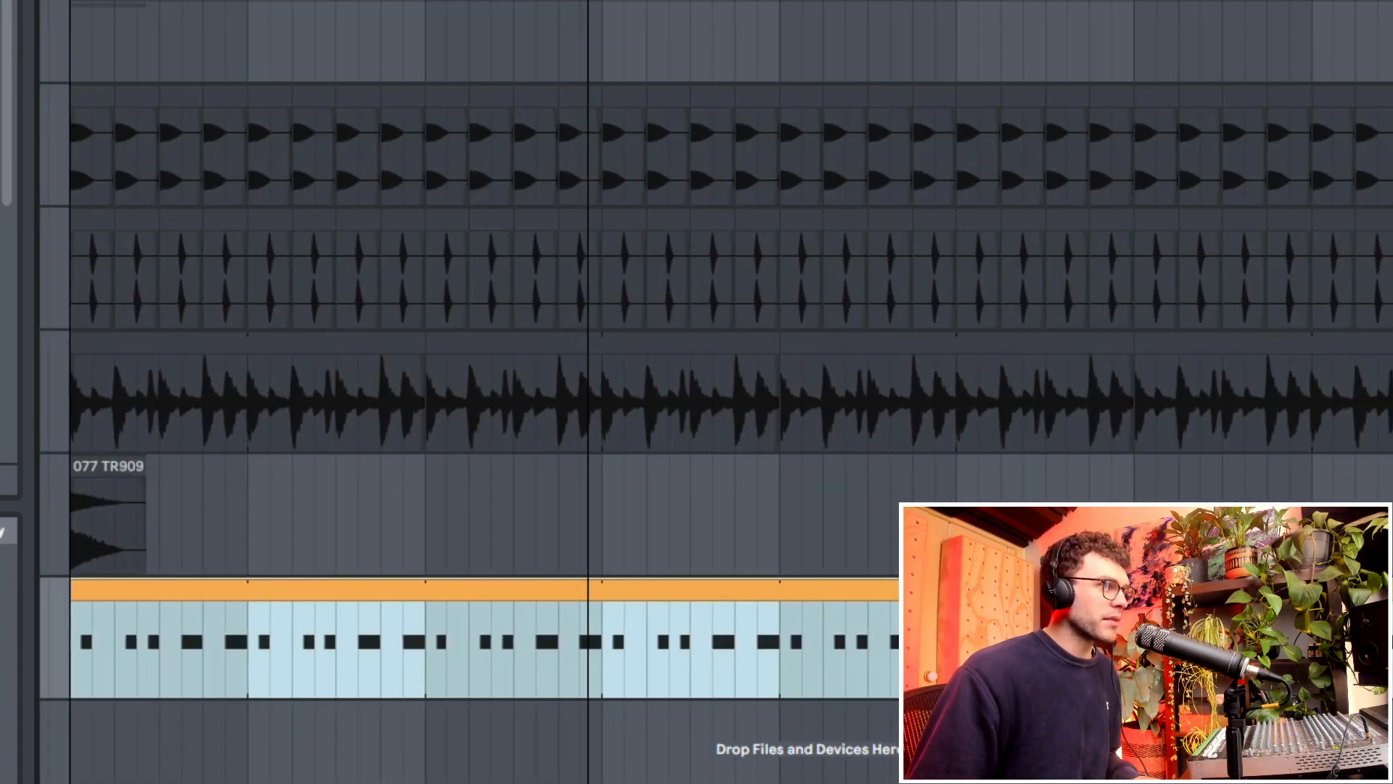
scroll(637, 392, "down", 2)
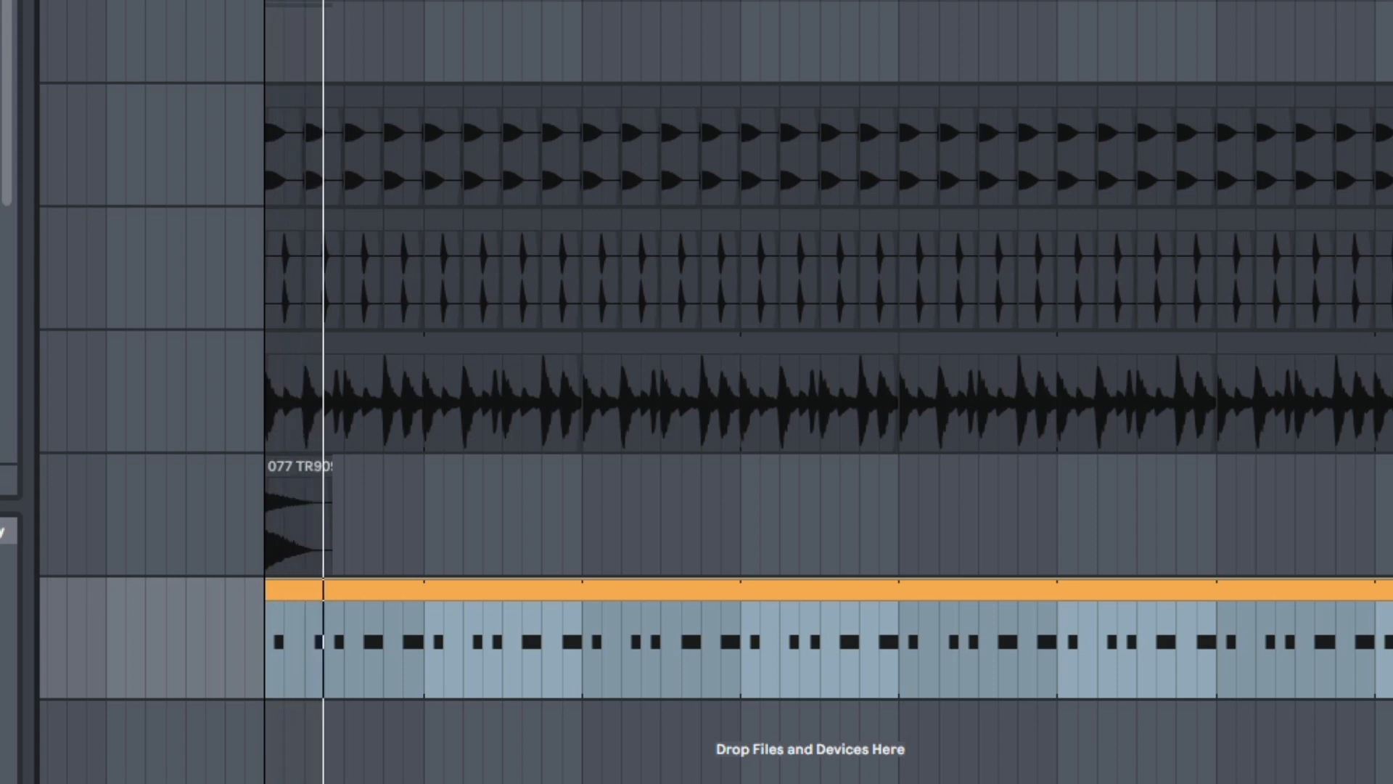
left_click_drag(3, 290, 417, 755)
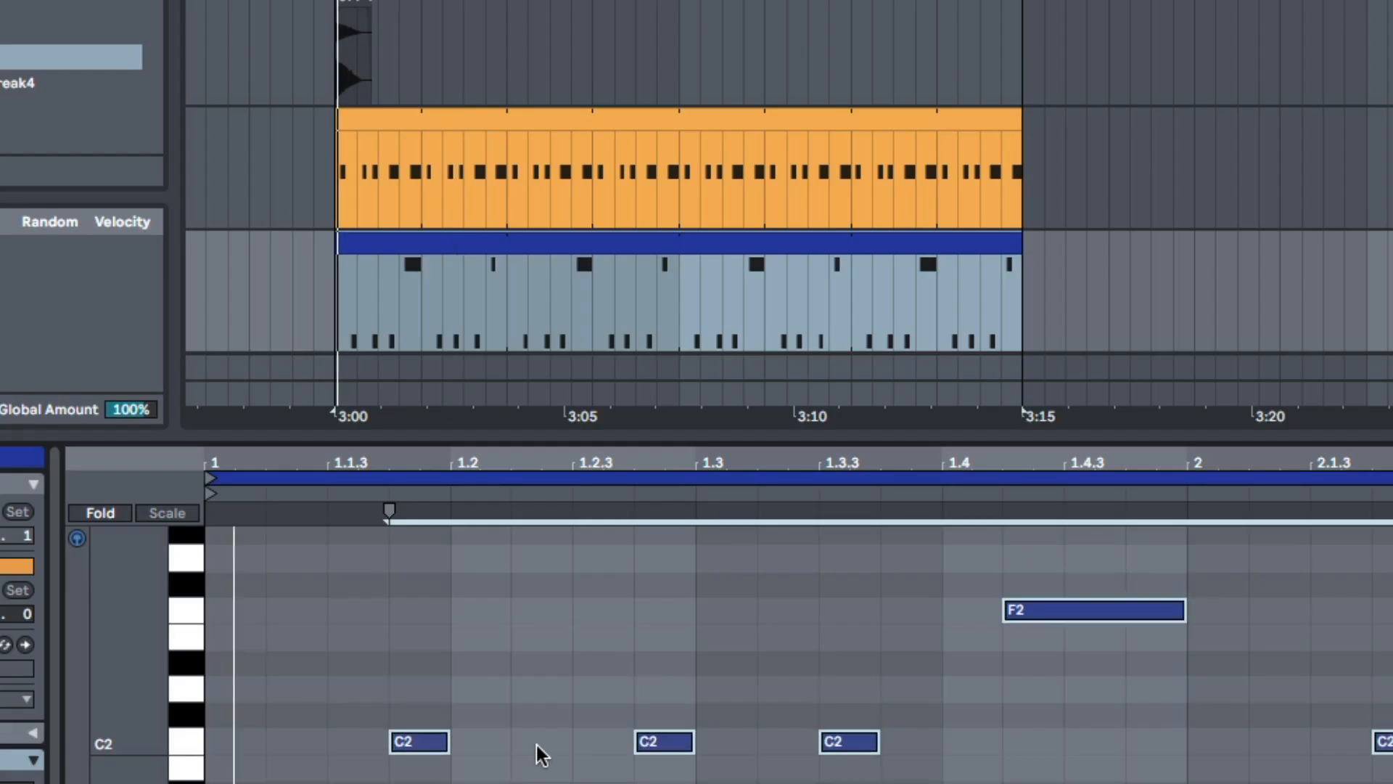
key("shift+Tab")
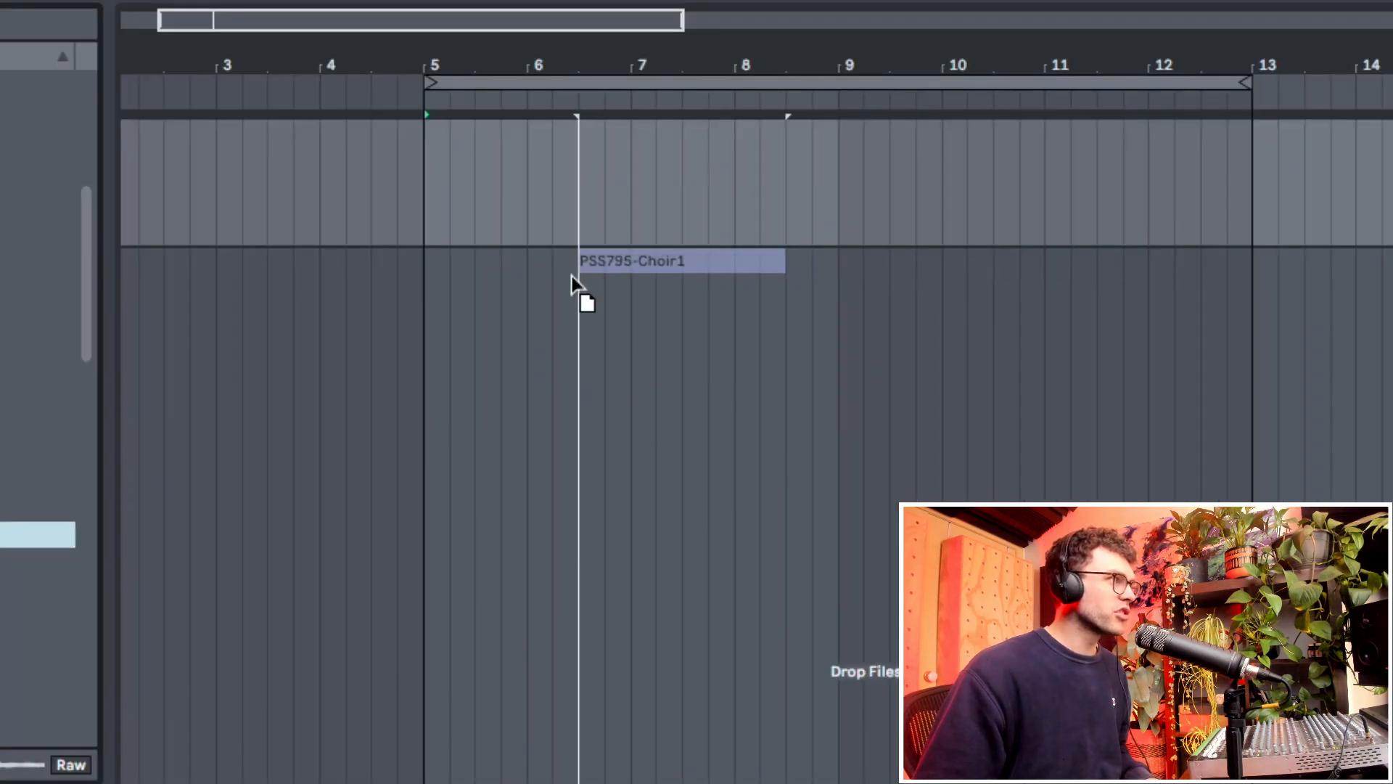
- Place PSS795-Choir1.wav at bar 5 and add PSS795-VECTORchord.wav at bar 5 on a new track below it
left_click_drag(575, 289, 448, 305)
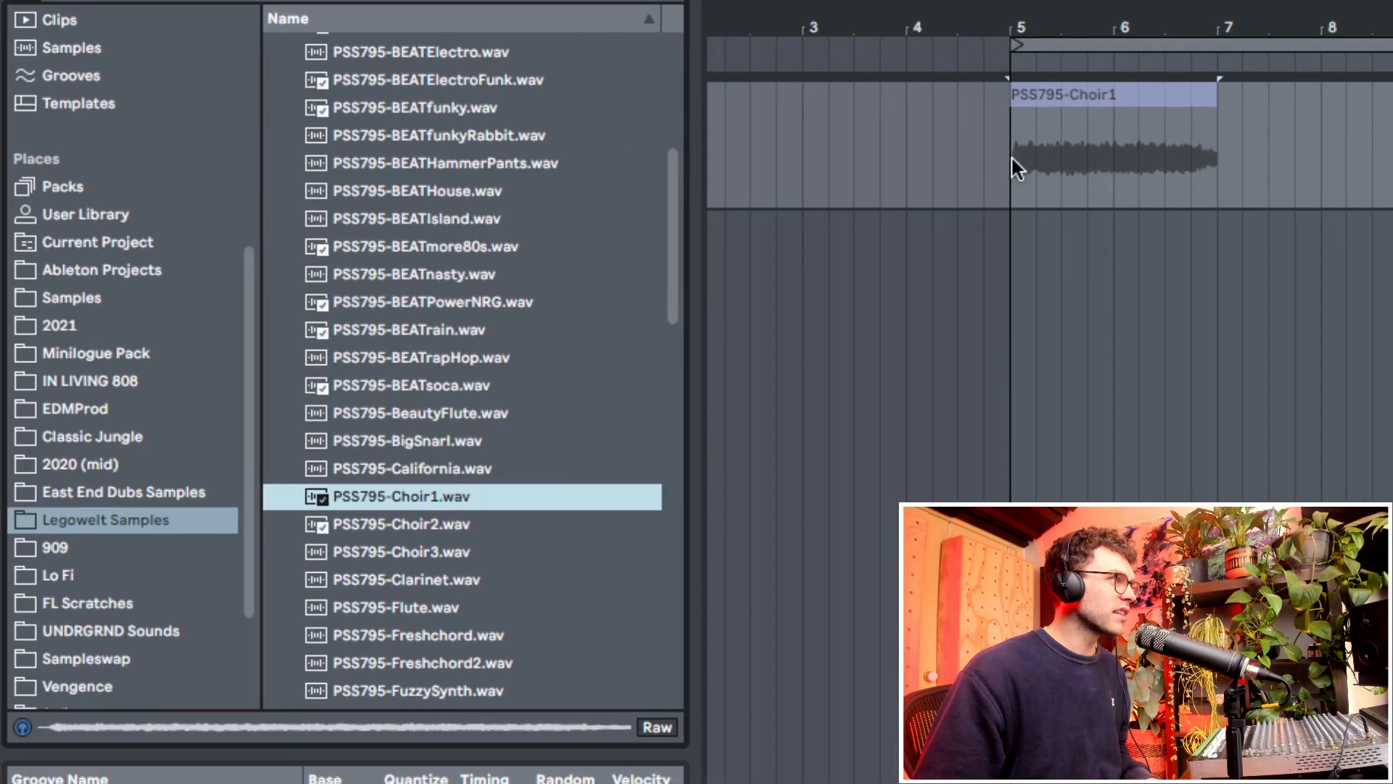
scroll(525, 493, "down", 5)
scroll(524, 494, "down", 7)
left_click(424, 578)
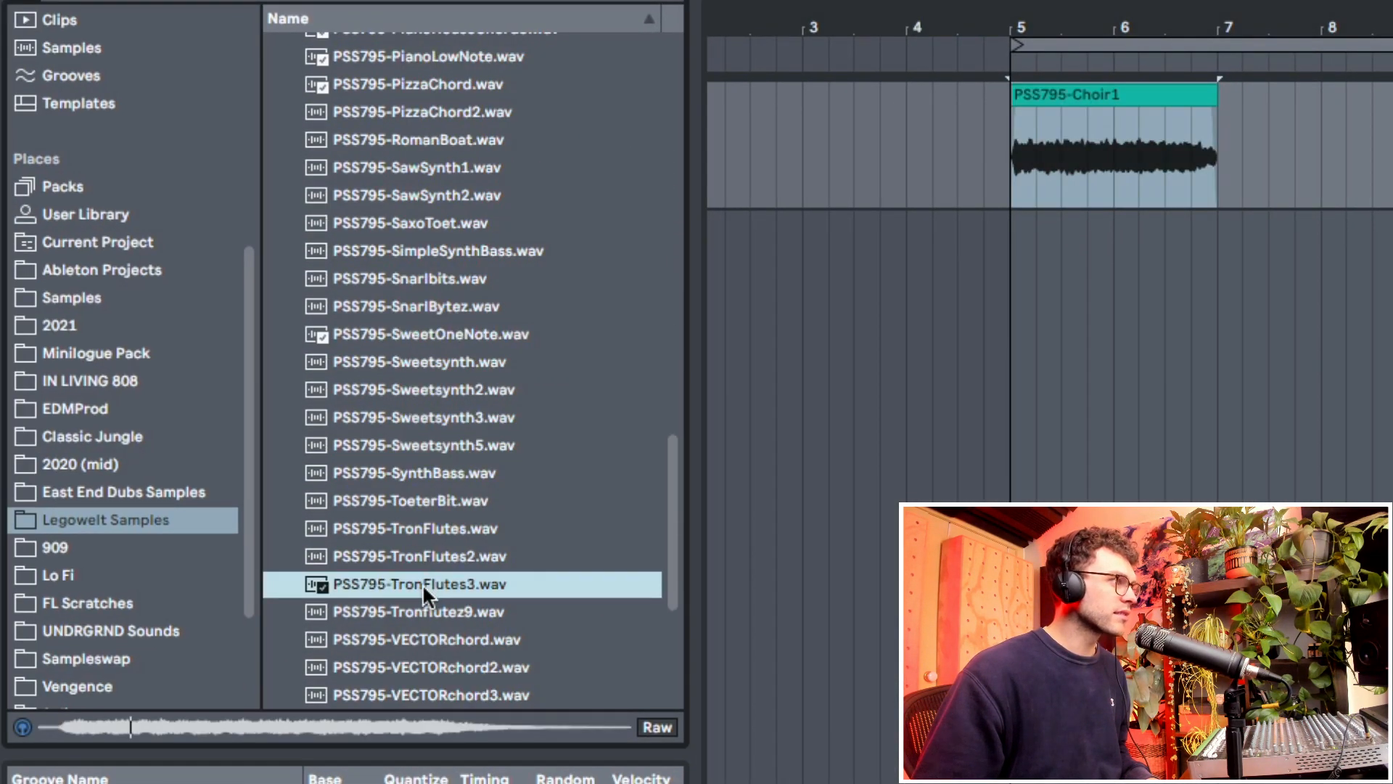
left_click(392, 636)
- Add BASS-ChunkyFunk.wav between bars 7 and 8 and PAD-SeedyPupeteerpad.wav at bar 5, each on its own new track
scroll(391, 631, "down", 4)
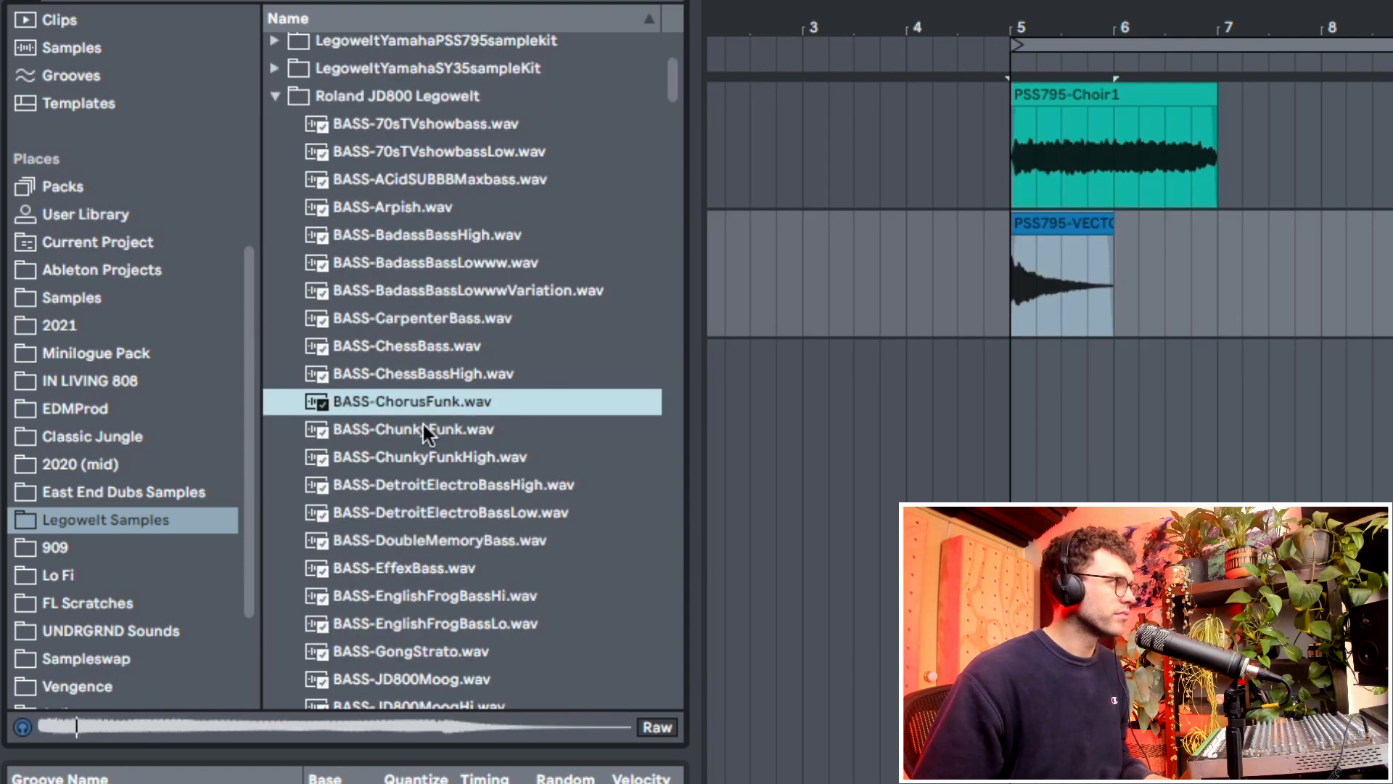
left_click(421, 427)
left_click_drag(420, 434, 1313, 429)
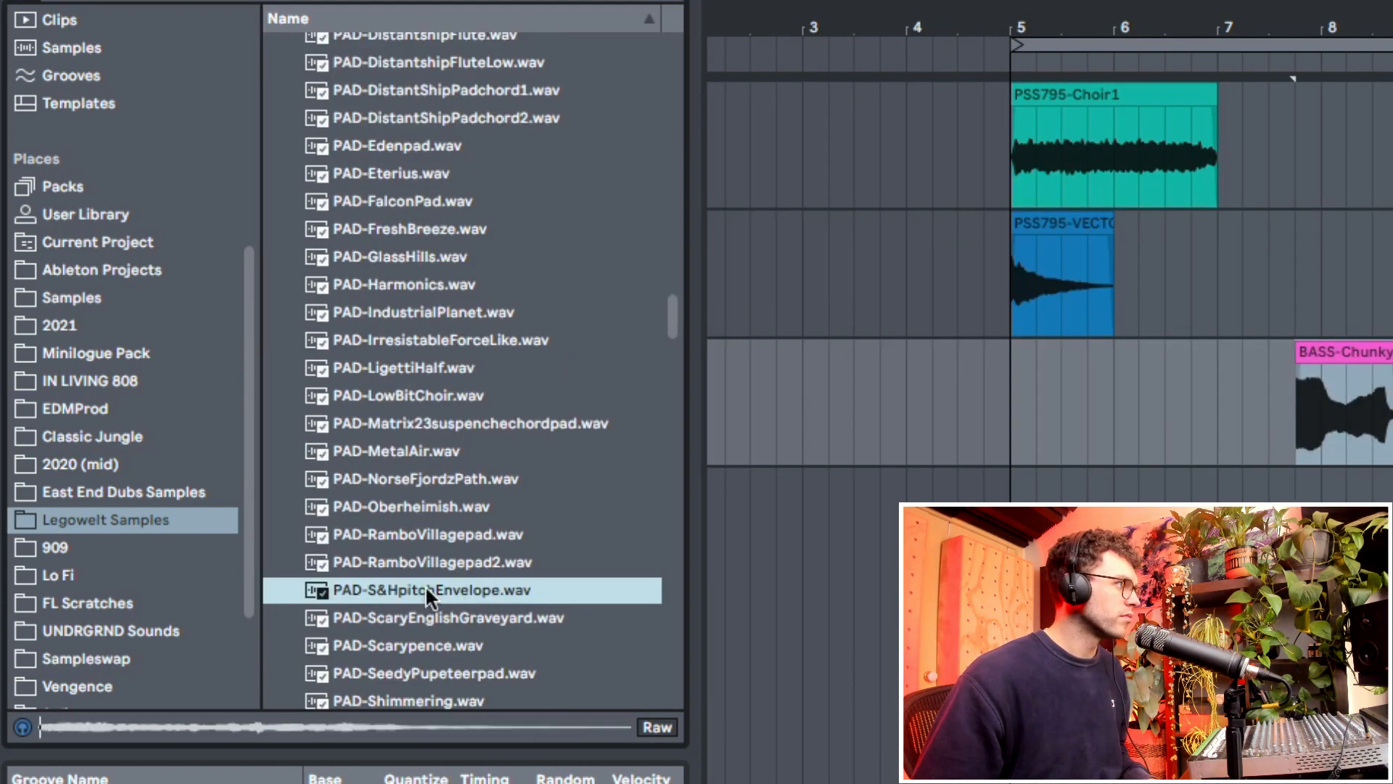
left_click(442, 675)
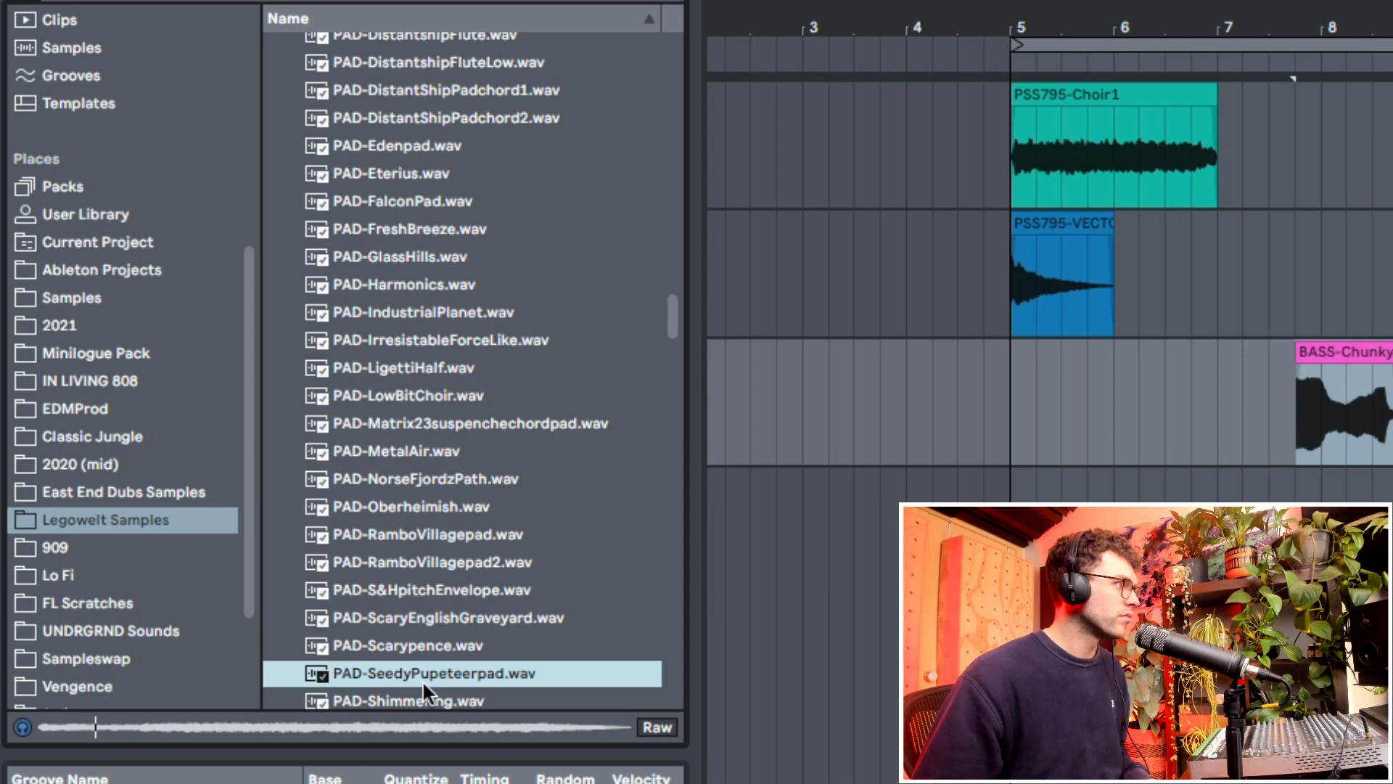
left_click_drag(377, 672, 1016, 493)
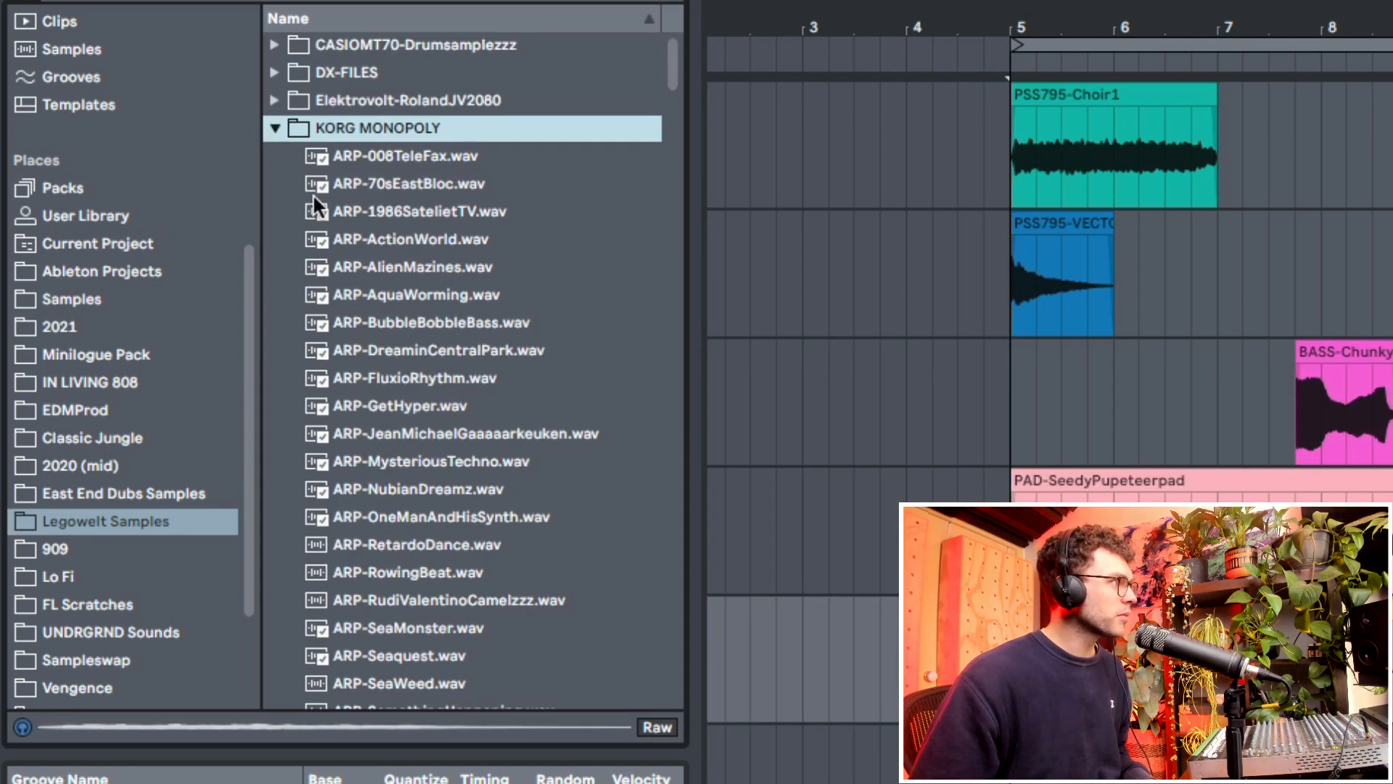
- Browse the bass, chord, drone and FX samples in the KORG MONOPOLY folder
scroll(463, 480, "down", 20)
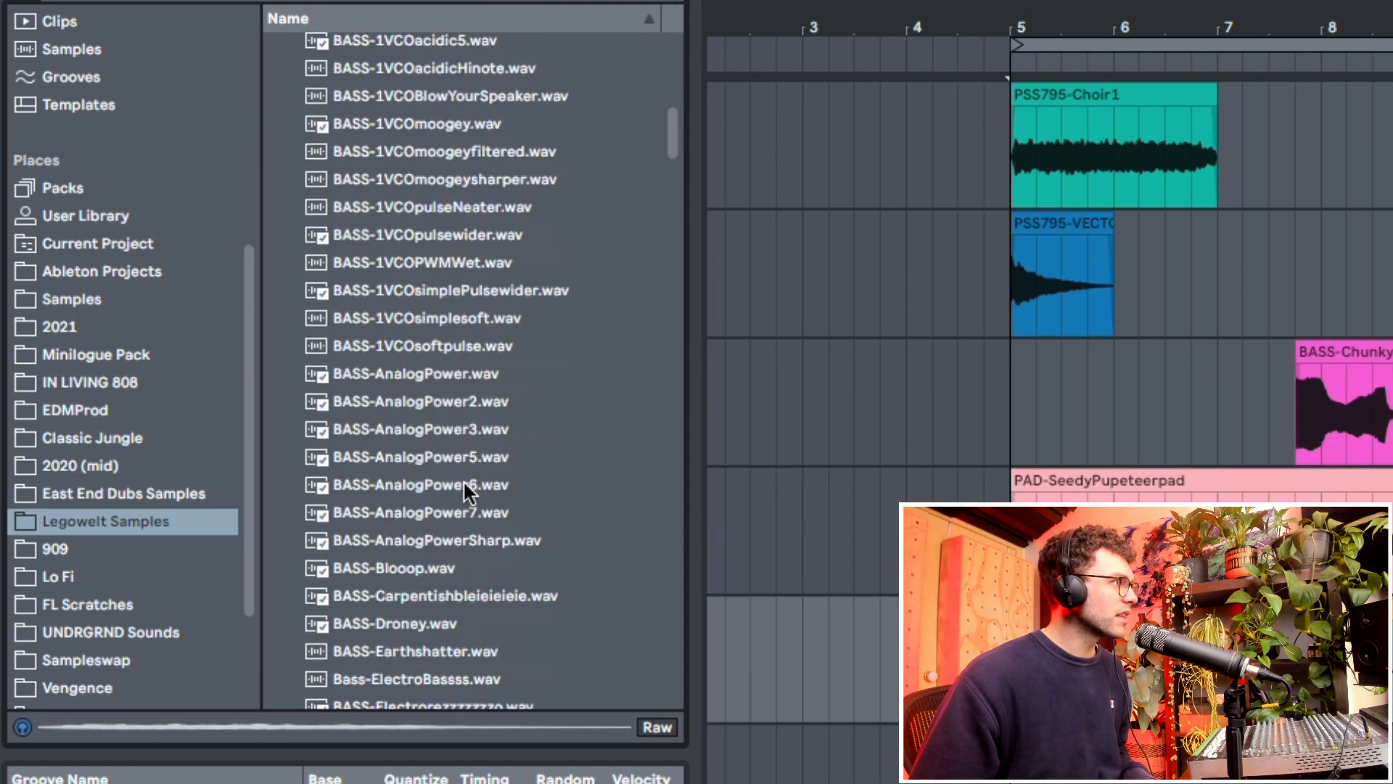
scroll(464, 486, "up", 10)
scroll(461, 511, "down", 1)
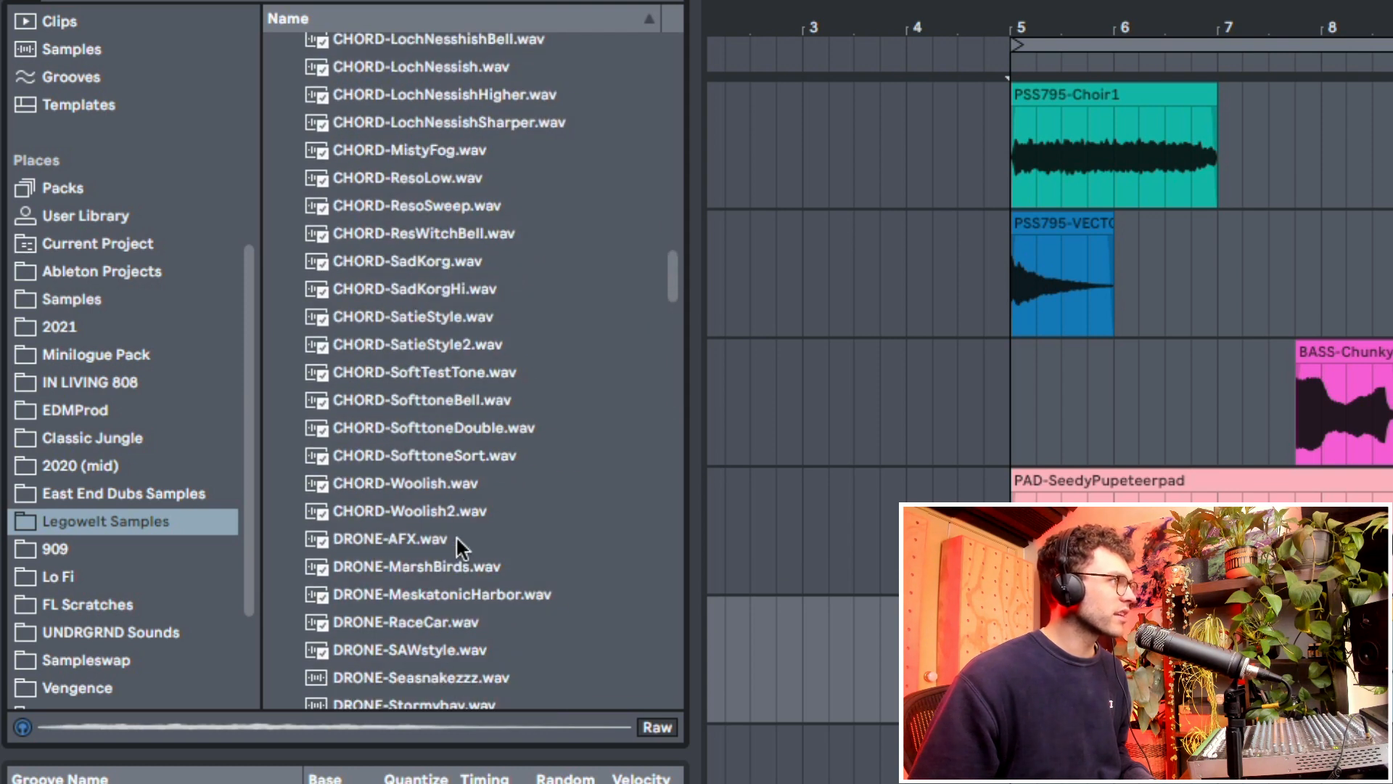
scroll(462, 381, "down", 20)
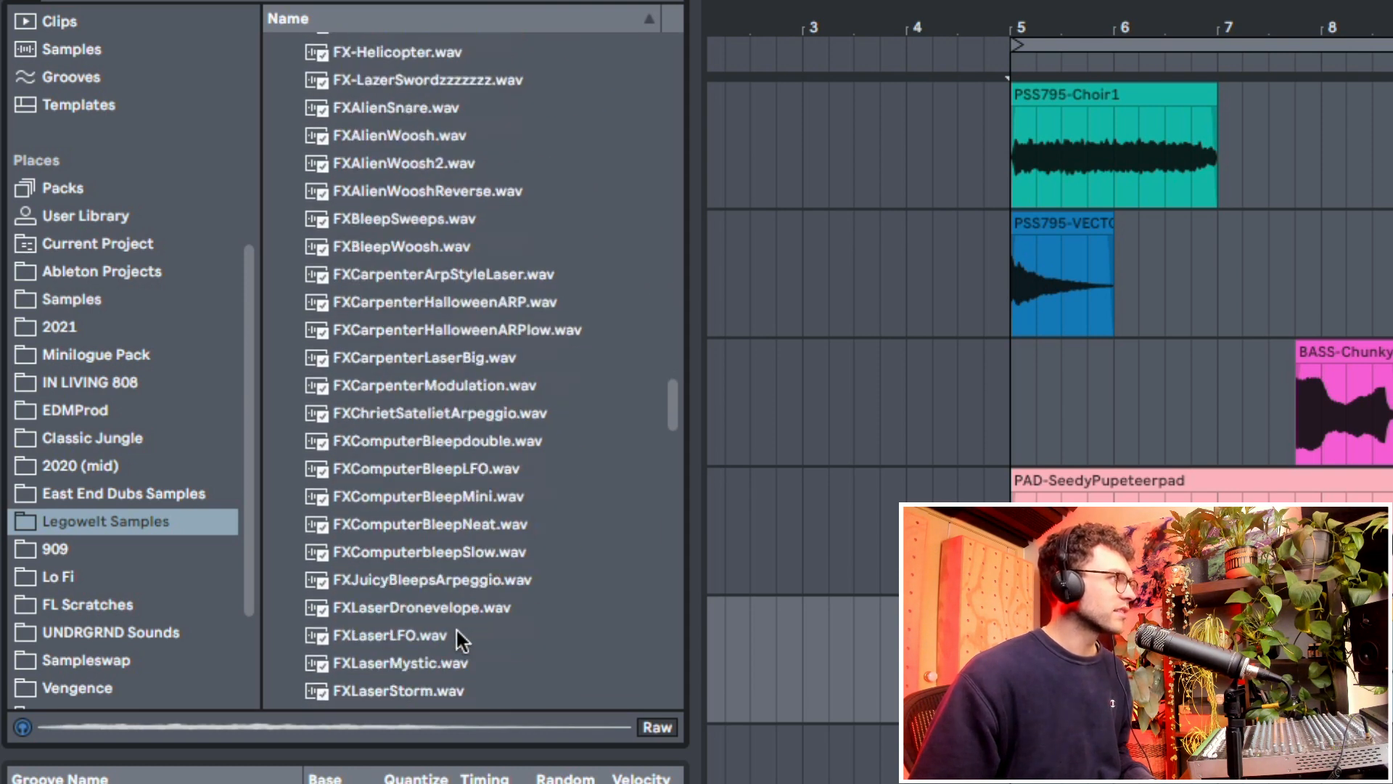
scroll(466, 608, "down", 2)
scroll(405, 413, "up", 5)
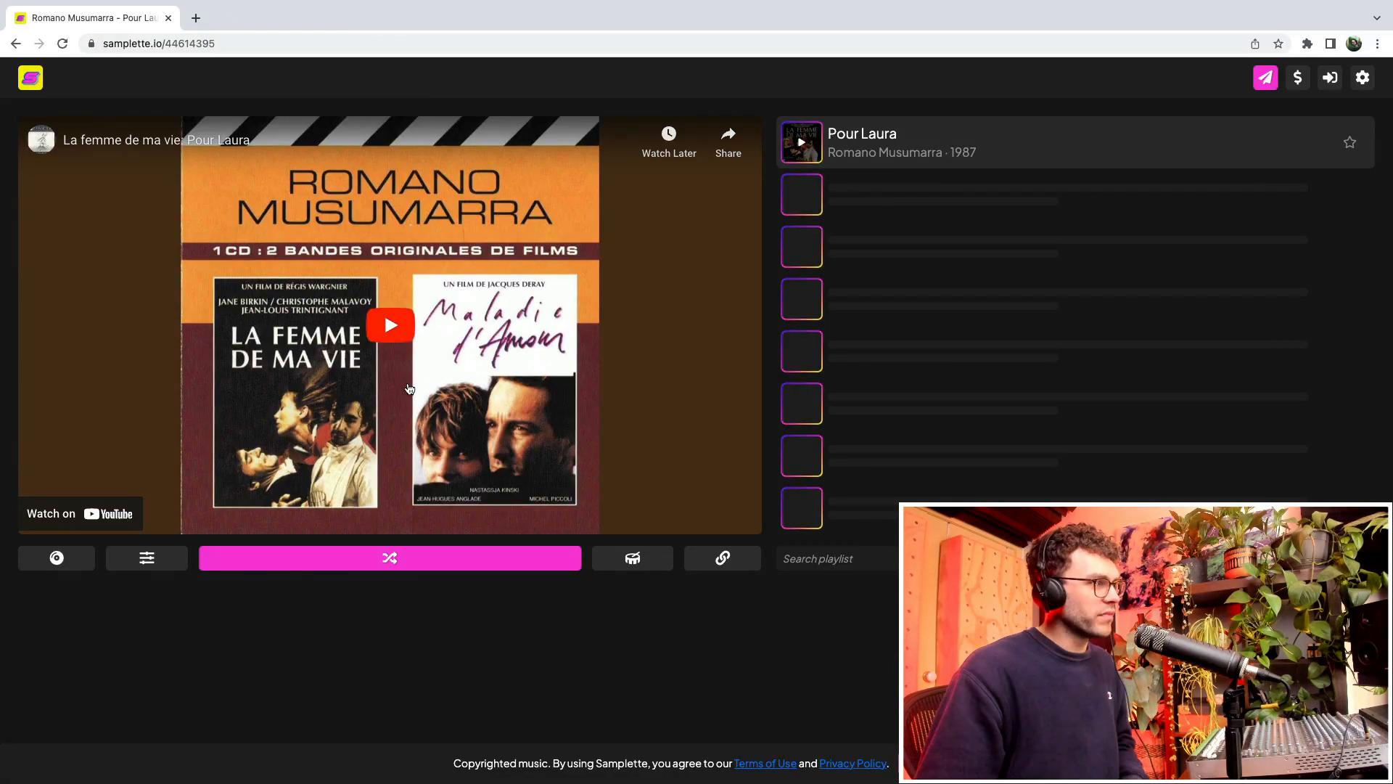
- In Samplette, load a random song, skip ahead to about 0:15 and dismiss the advert over the video
left_click(374, 568)
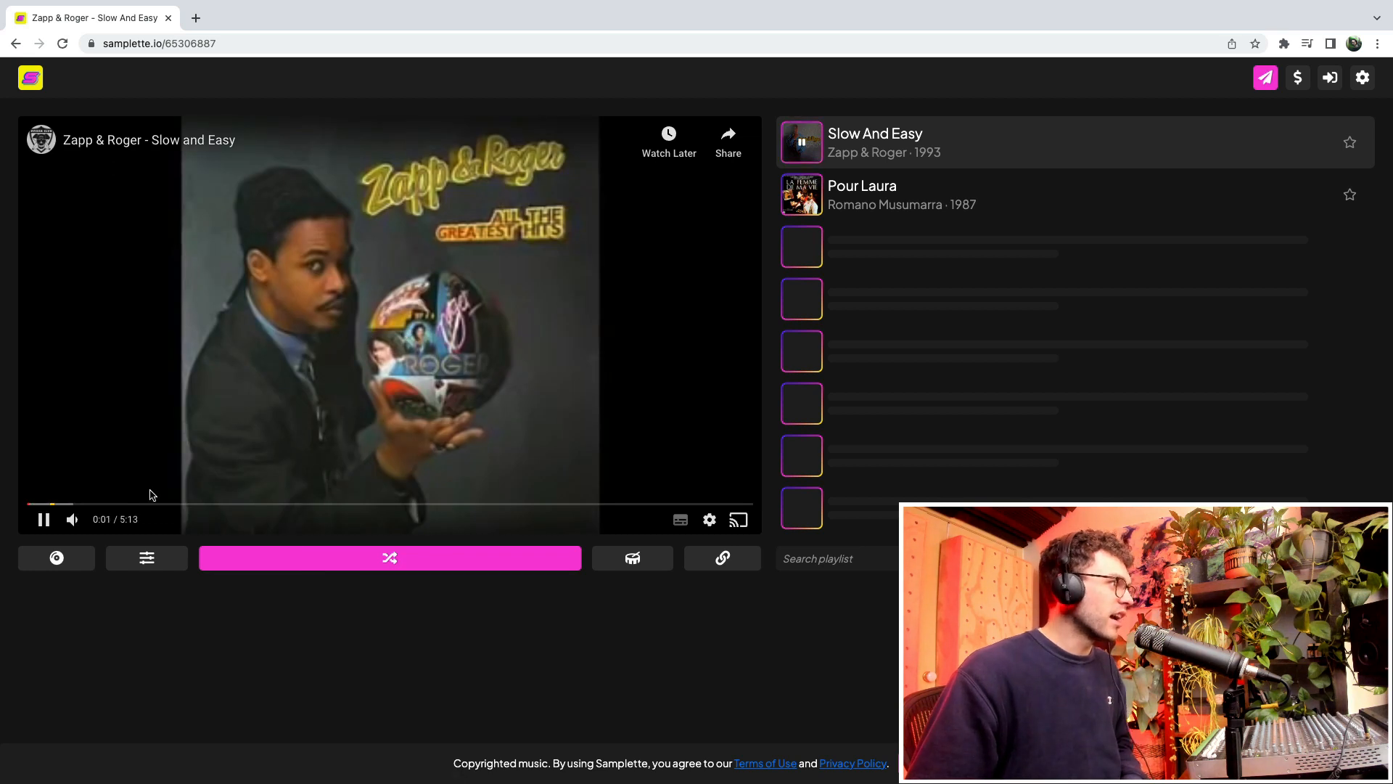
left_click(61, 504)
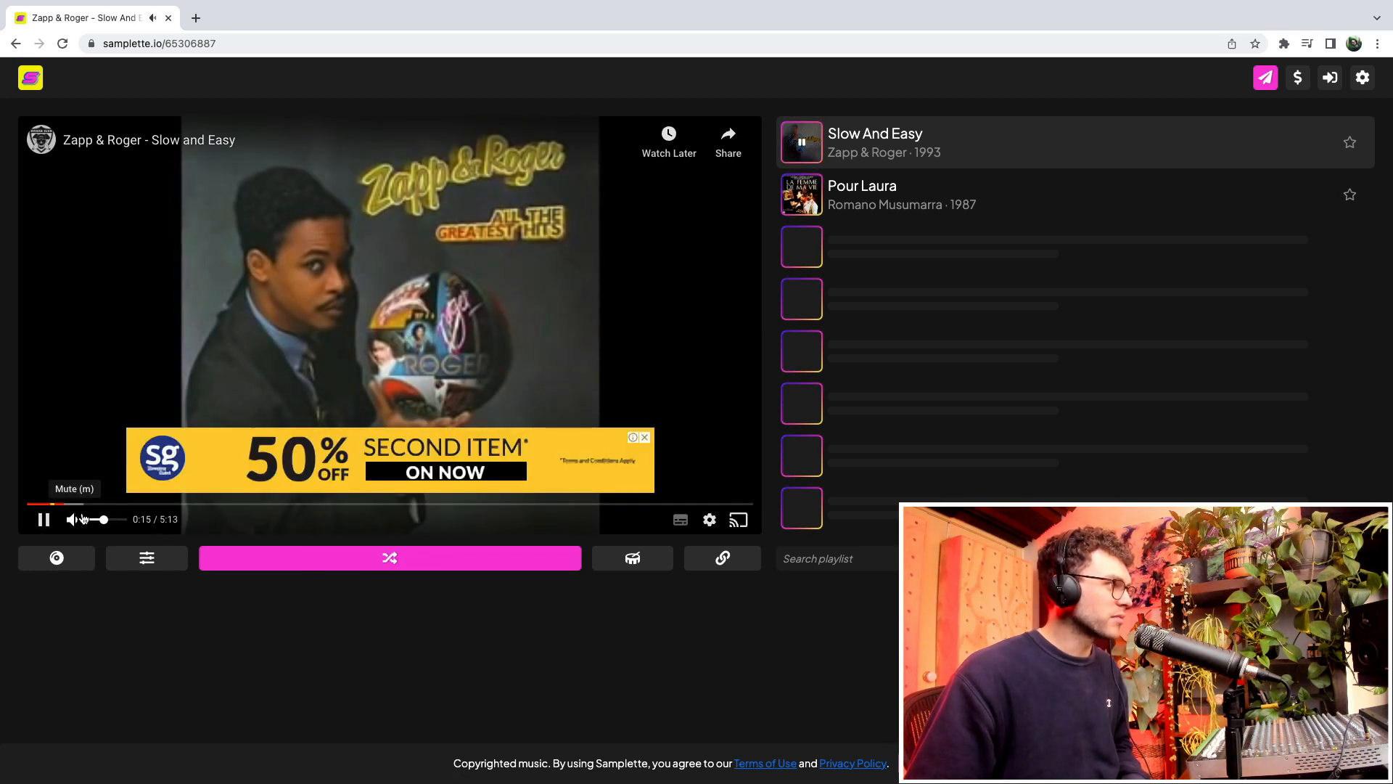
left_click(642, 440)
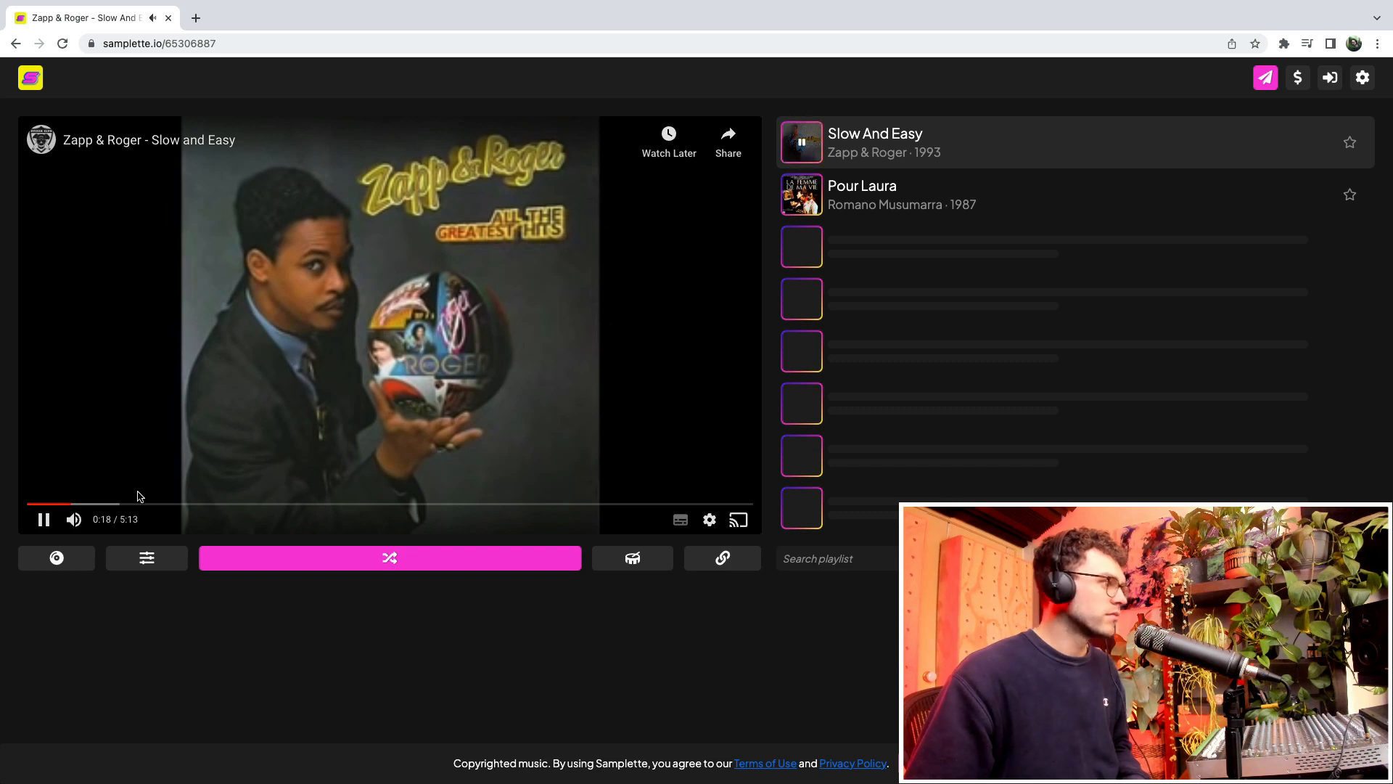
- Set the Style filter for random songs to Funk and close the filters
left_click(147, 557)
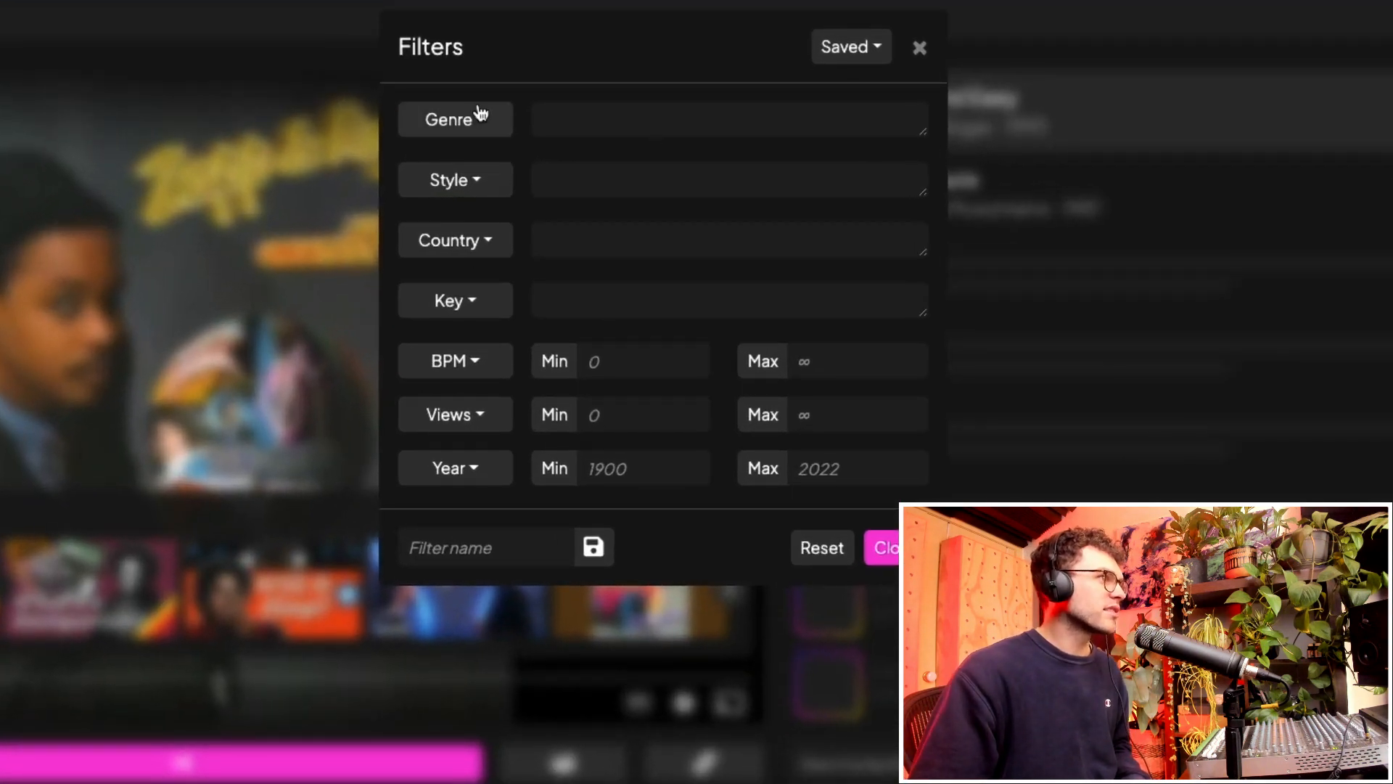
left_click(477, 194)
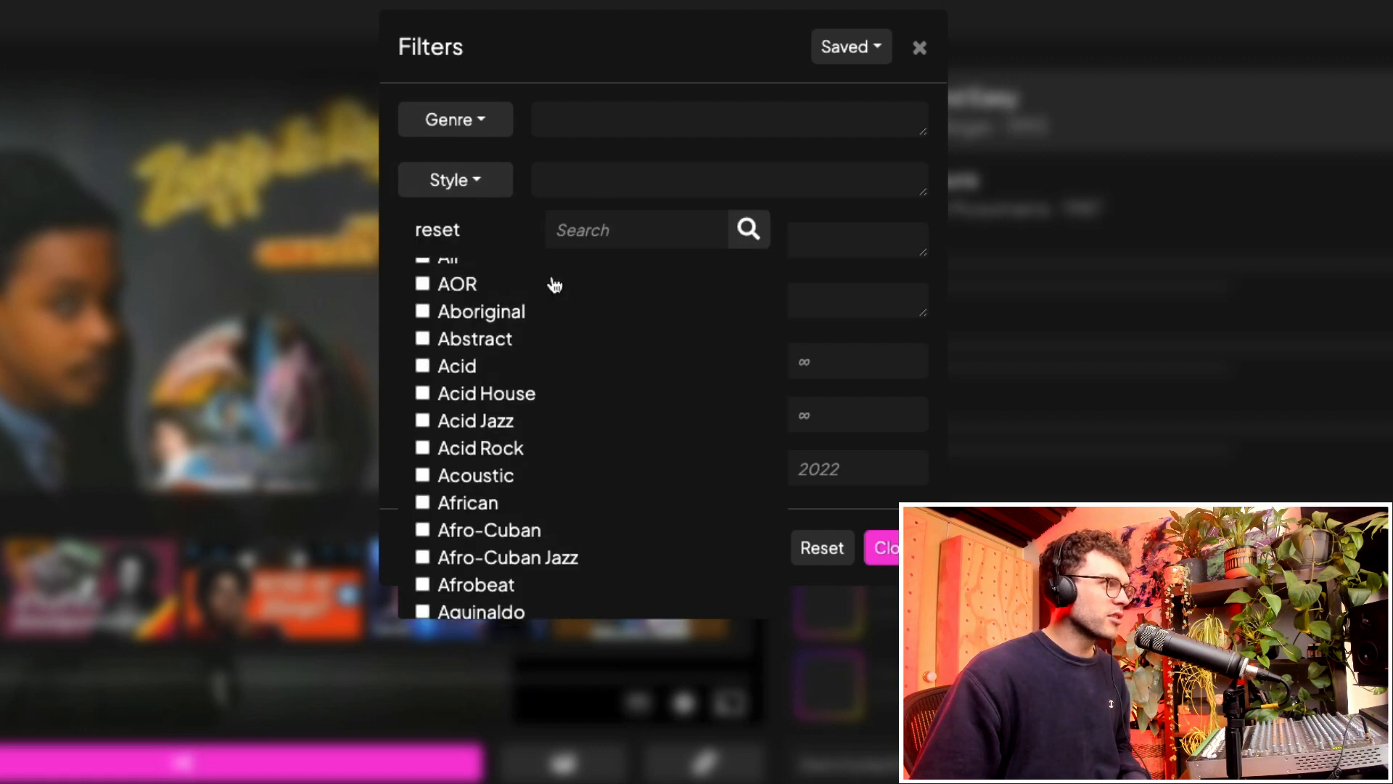
left_click(606, 224)
type("funk")
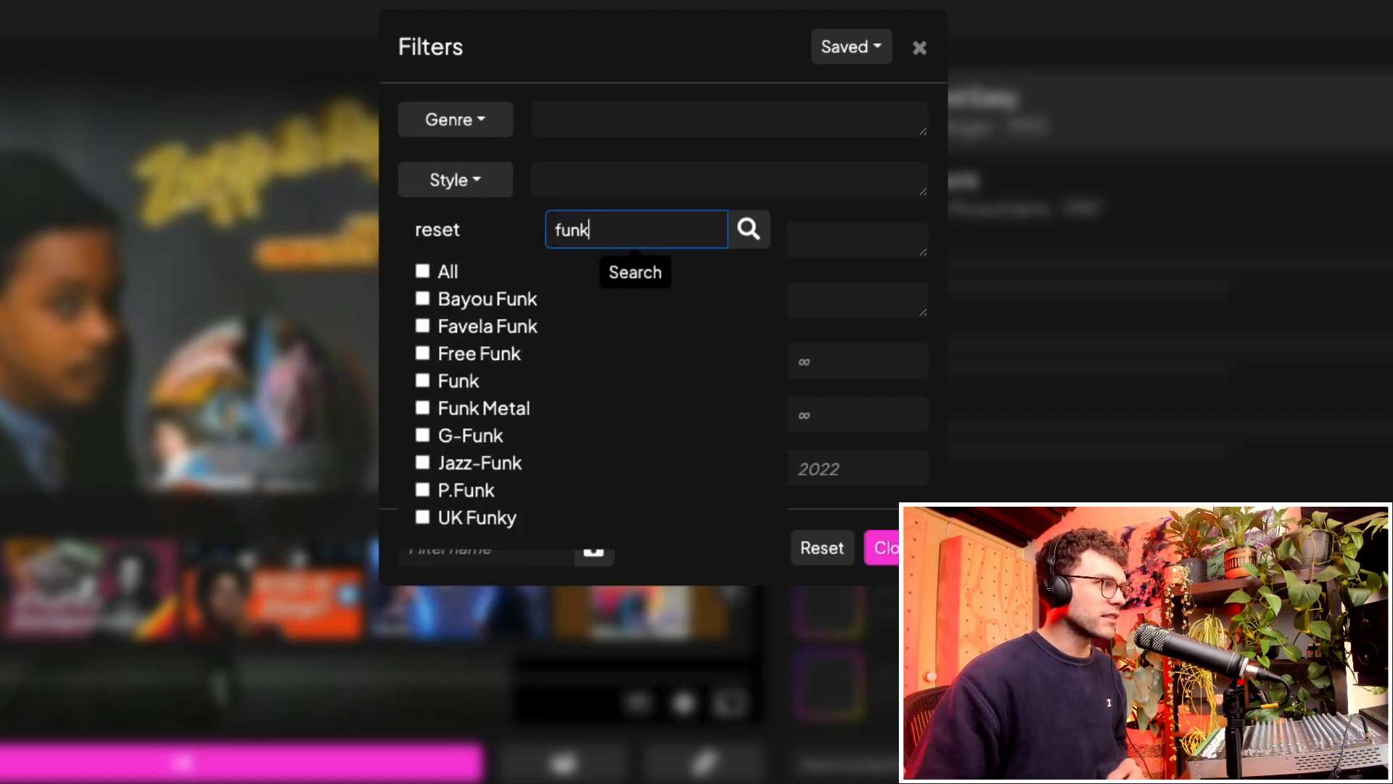
key("Return")
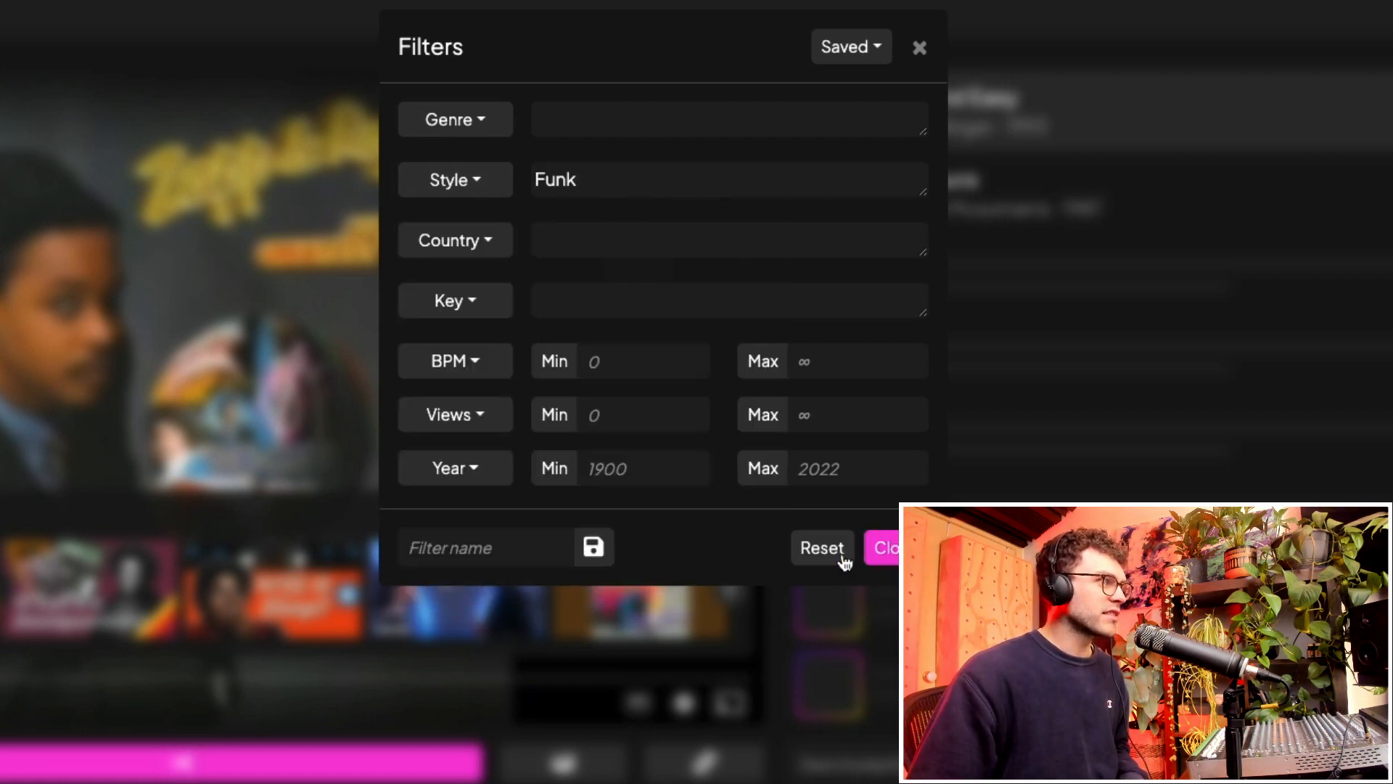
left_click(881, 548)
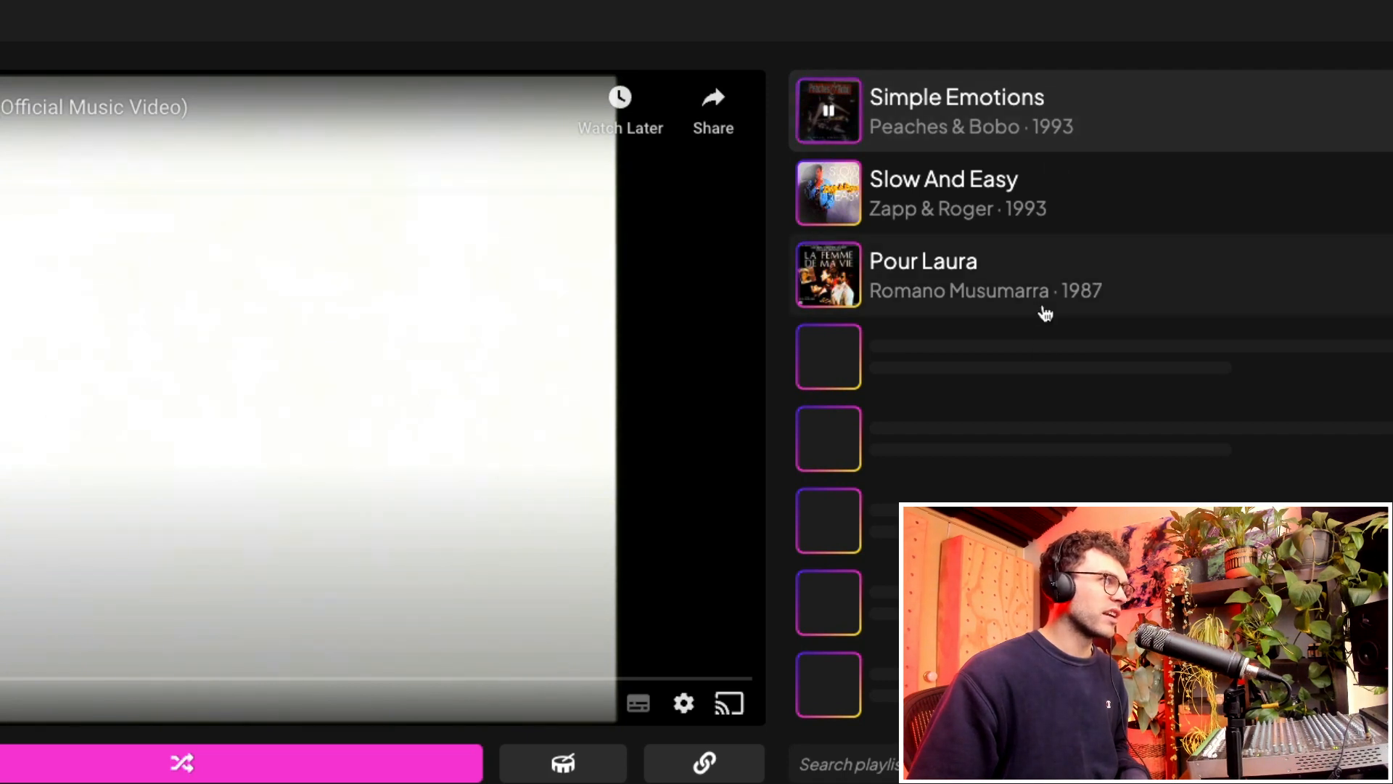